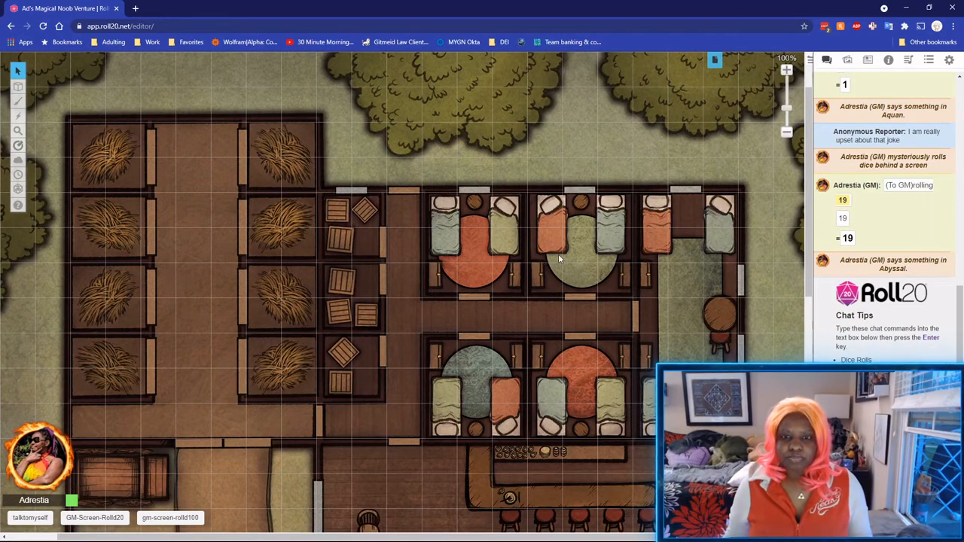
Switch to the Landing Page from the list of game pages.
{"action": "scroll", "coordinate": [559, 254], "scroll_direction": "down", "scroll_amount": 3}
{"action": "scroll", "coordinate": [520, 262], "scroll_direction": "up", "scroll_amount": 4}
{"action": "left_click", "coordinate": [712, 60]}
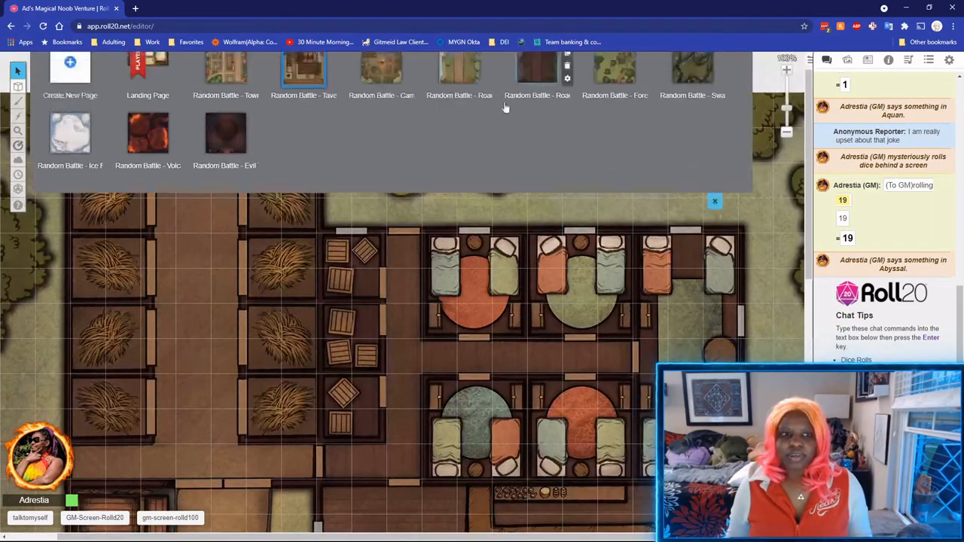
{"action": "left_click", "coordinate": [157, 81]}
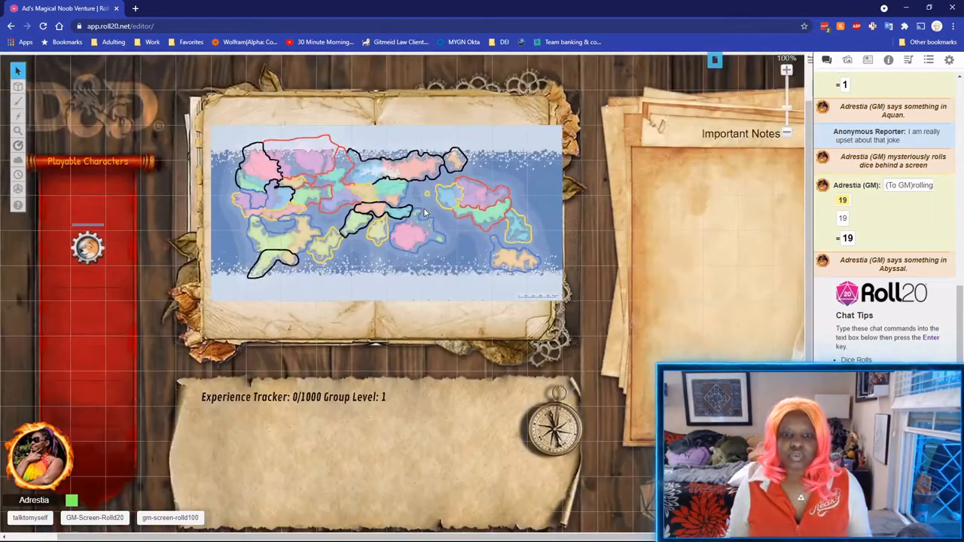
Return to the Random Battle - Tavern page.
{"action": "left_click", "coordinate": [713, 61]}
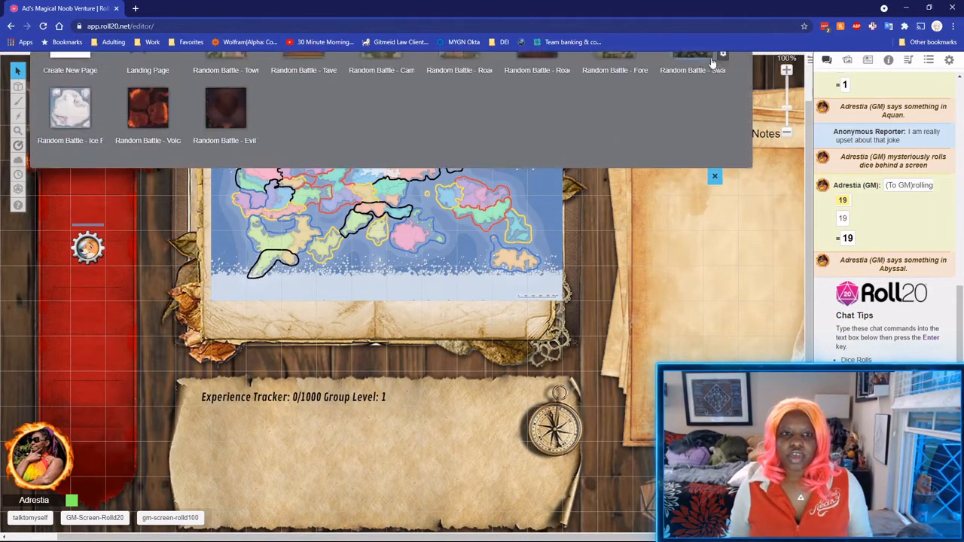
{"action": "mouse_move", "coordinate": [175, 85]}
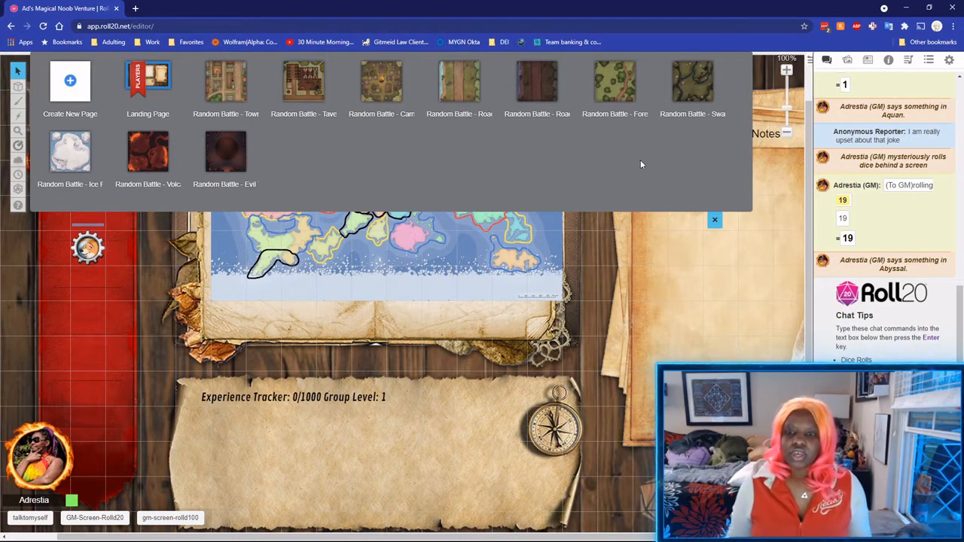
{"action": "left_click", "coordinate": [714, 219]}
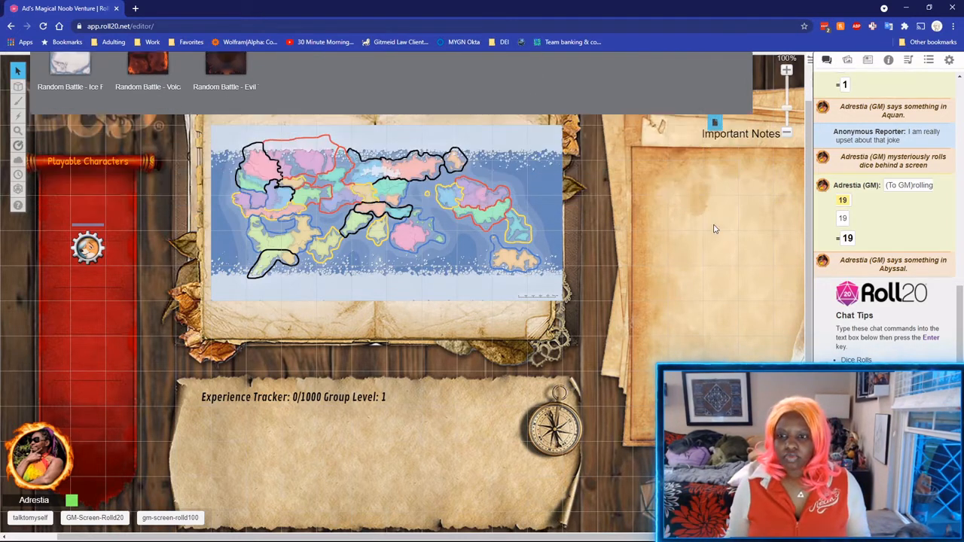
{"action": "left_click", "coordinate": [715, 61]}
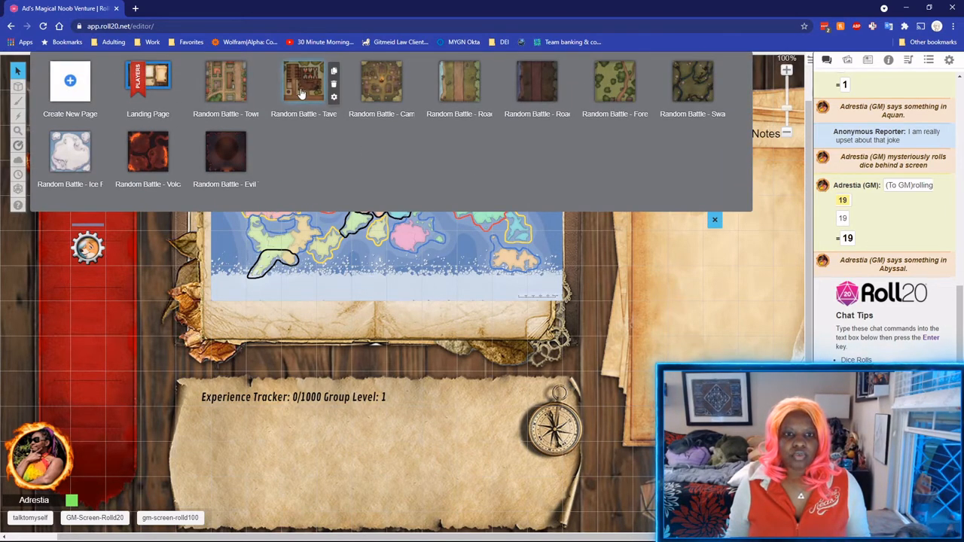
{"action": "left_click", "coordinate": [301, 90]}
{"action": "scroll", "coordinate": [421, 281], "scroll_direction": "down", "scroll_amount": 3}
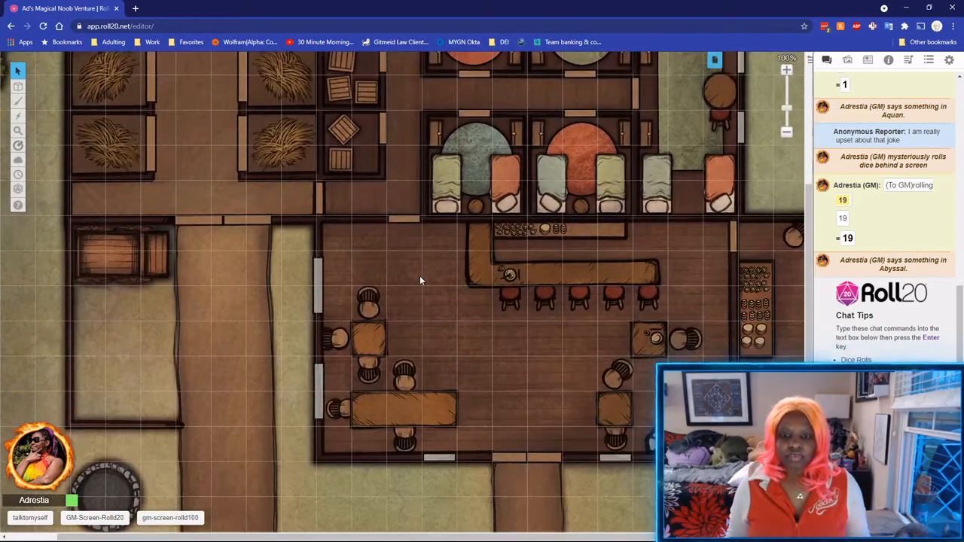
{"action": "scroll", "coordinate": [512, 275], "scroll_direction": "up", "scroll_amount": 2}
Zoom out to 60% to show the whole tavern, with the page list reopened.
{"action": "left_click", "coordinate": [787, 134]}
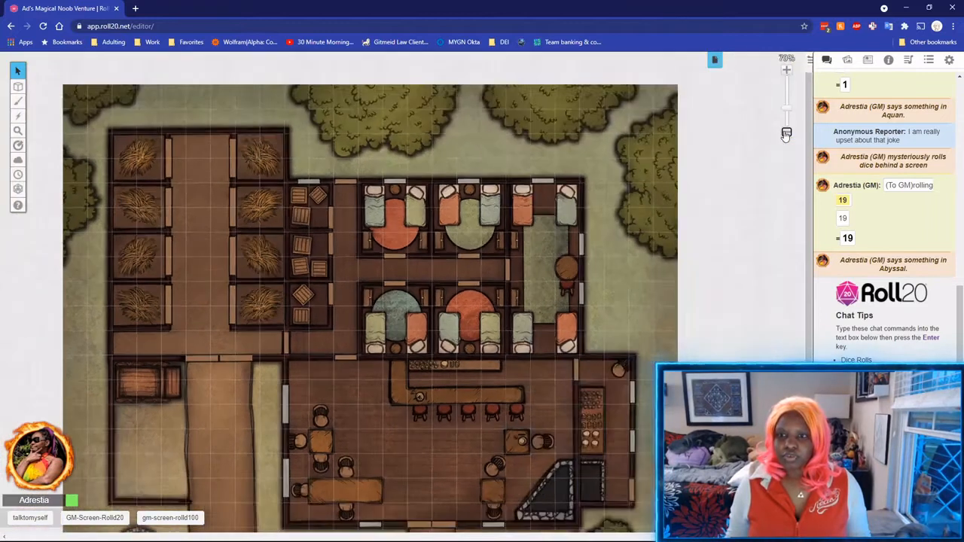
{"action": "scroll", "coordinate": [812, 292], "scroll_direction": "down", "scroll_amount": 1}
{"action": "scroll", "coordinate": [812, 293], "scroll_direction": "down", "scroll_amount": 3}
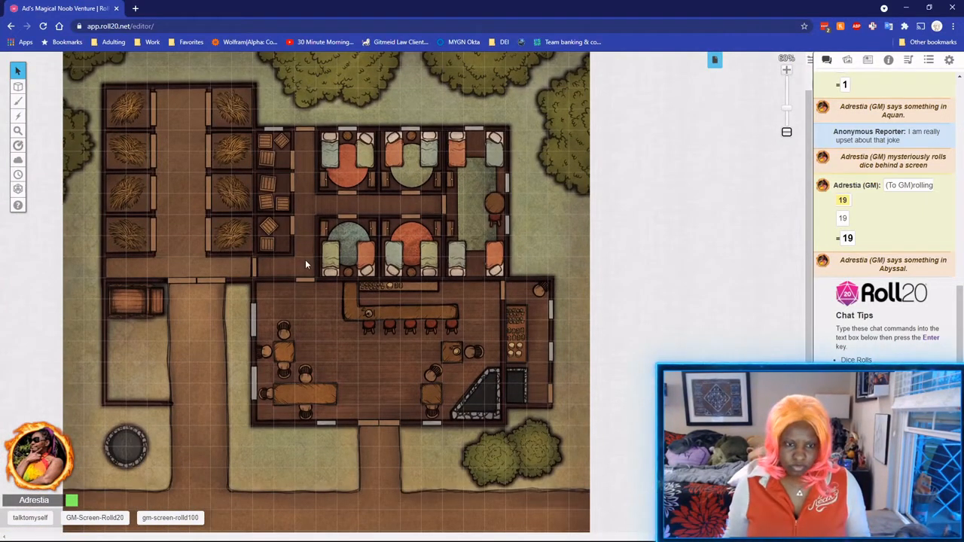
{"action": "left_click", "coordinate": [715, 59]}
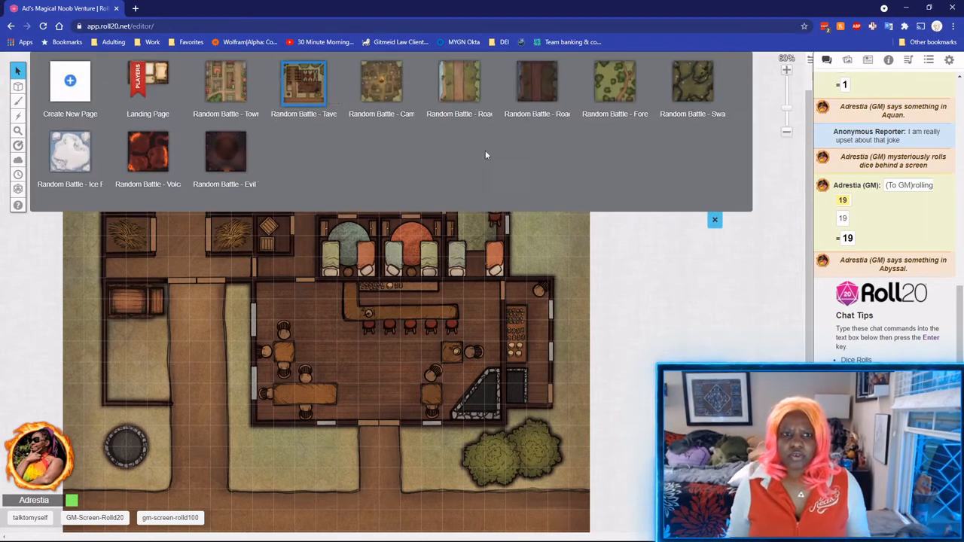
Set the tavern page background colour to light peach #fce5cd and save the page settings.
{"action": "mouse_move", "coordinate": [333, 98]}
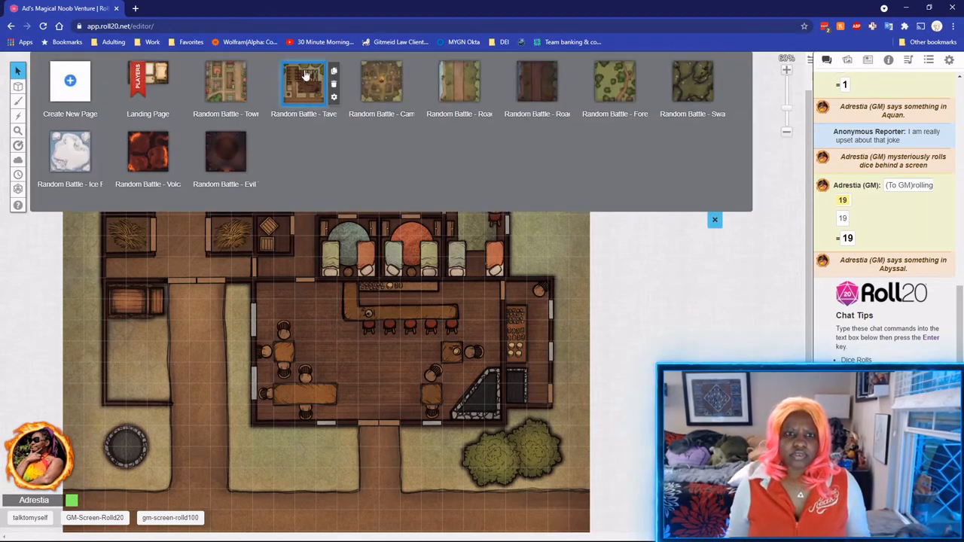
{"action": "left_click", "coordinate": [334, 99]}
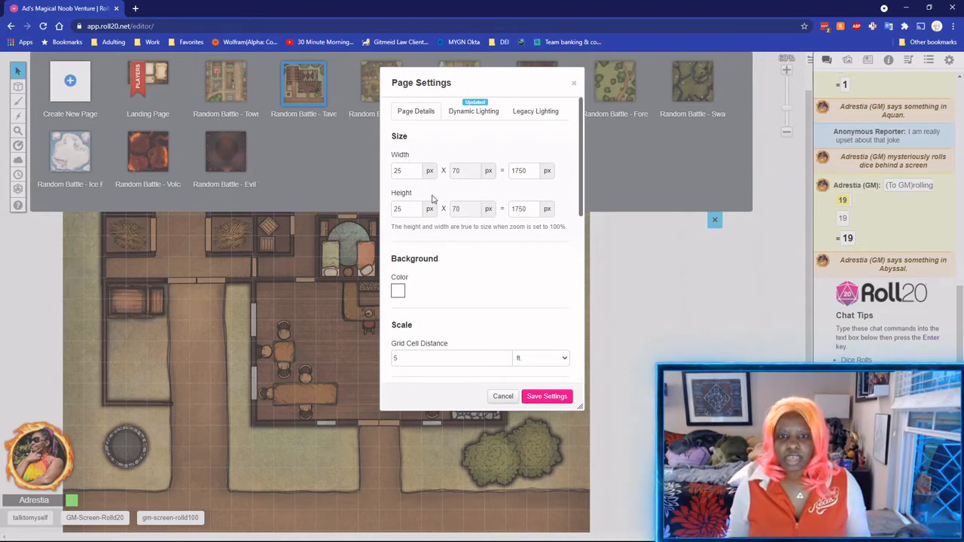
{"action": "scroll", "coordinate": [433, 199], "scroll_direction": "down", "scroll_amount": 4}
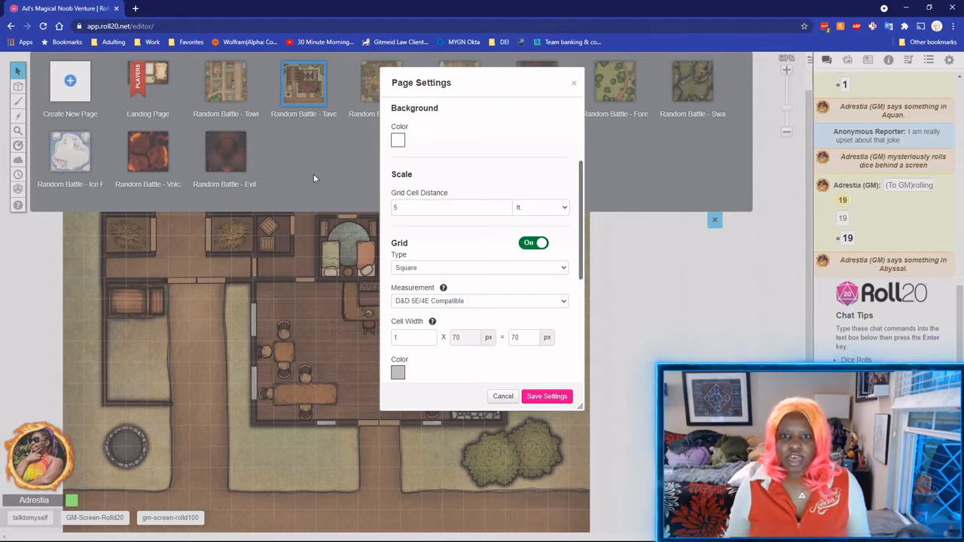
{"action": "left_click", "coordinate": [398, 141]}
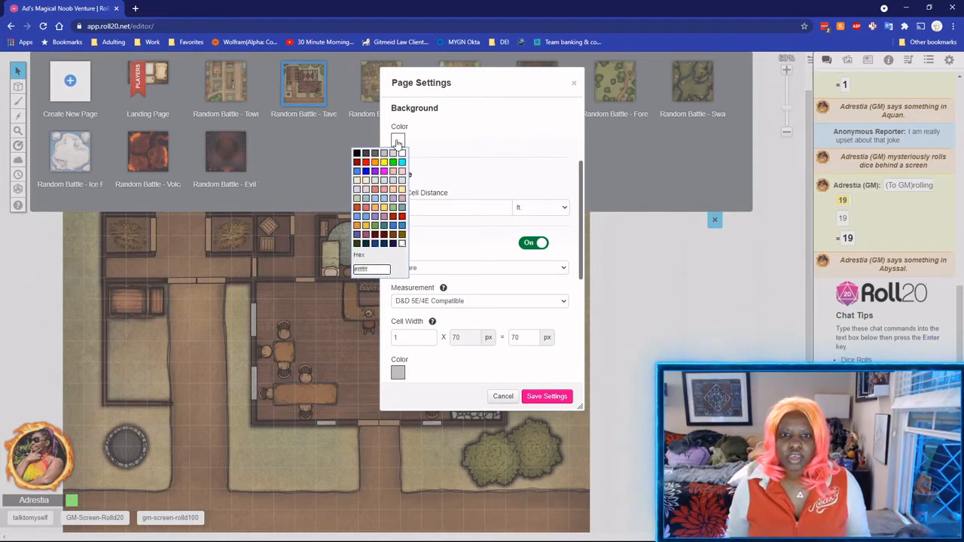
{"action": "left_click", "coordinate": [357, 183]}
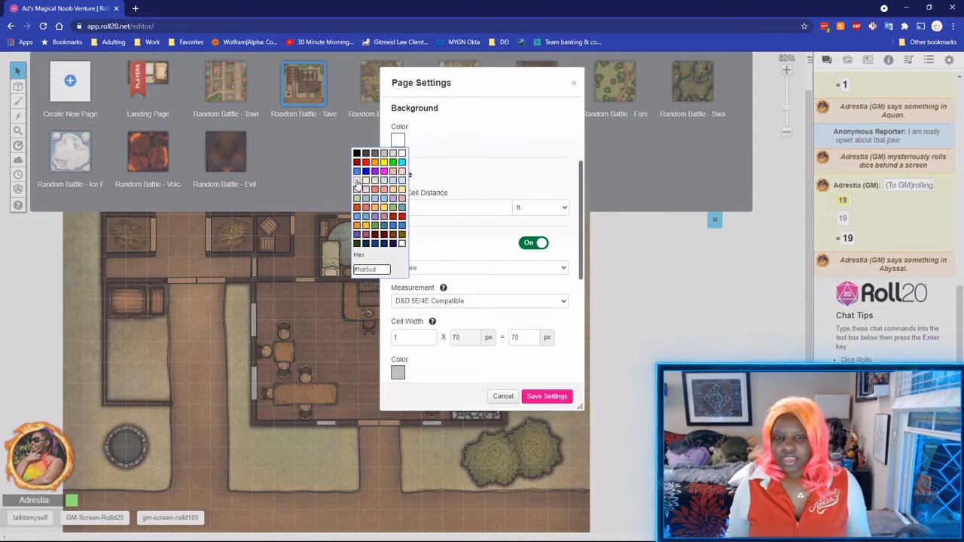
{"action": "left_click", "coordinate": [357, 181]}
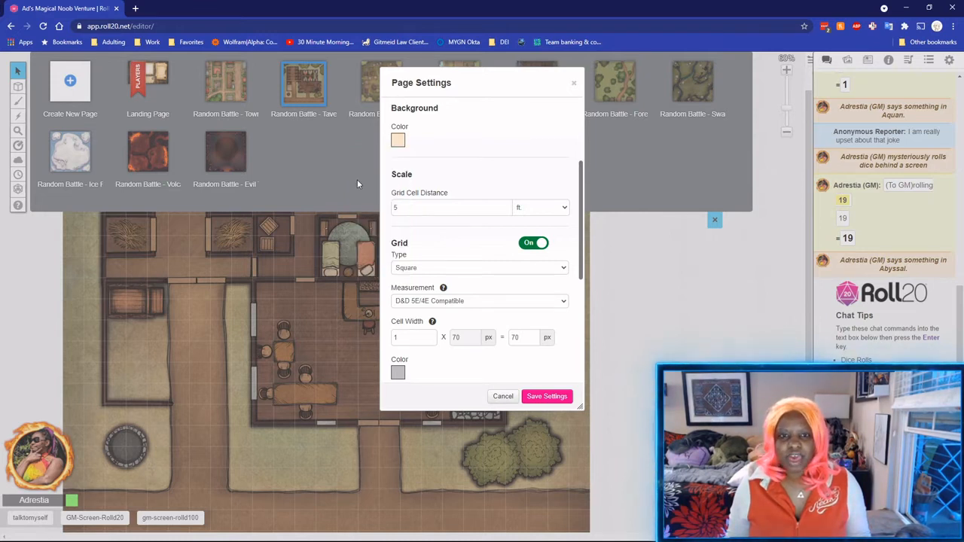
{"action": "left_click", "coordinate": [399, 143]}
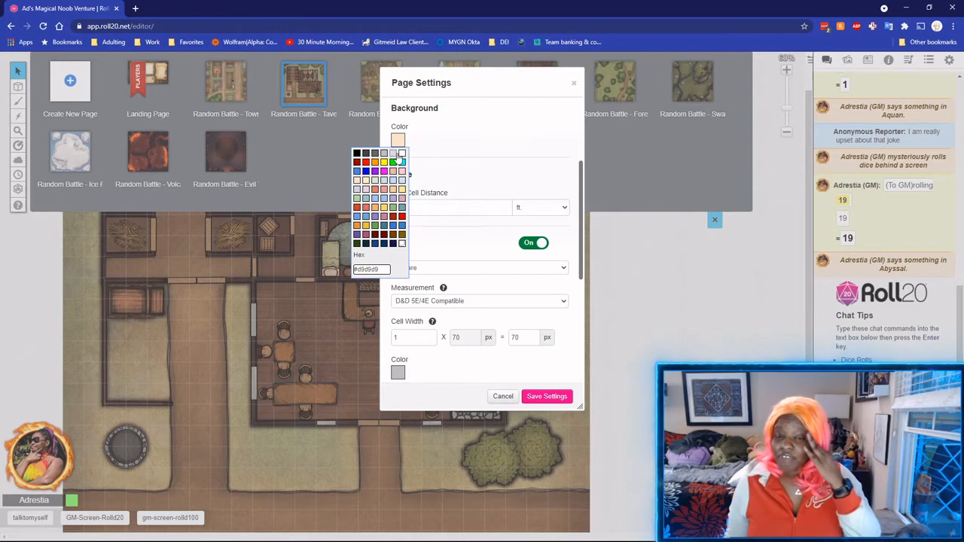
{"action": "left_click", "coordinate": [357, 184]}
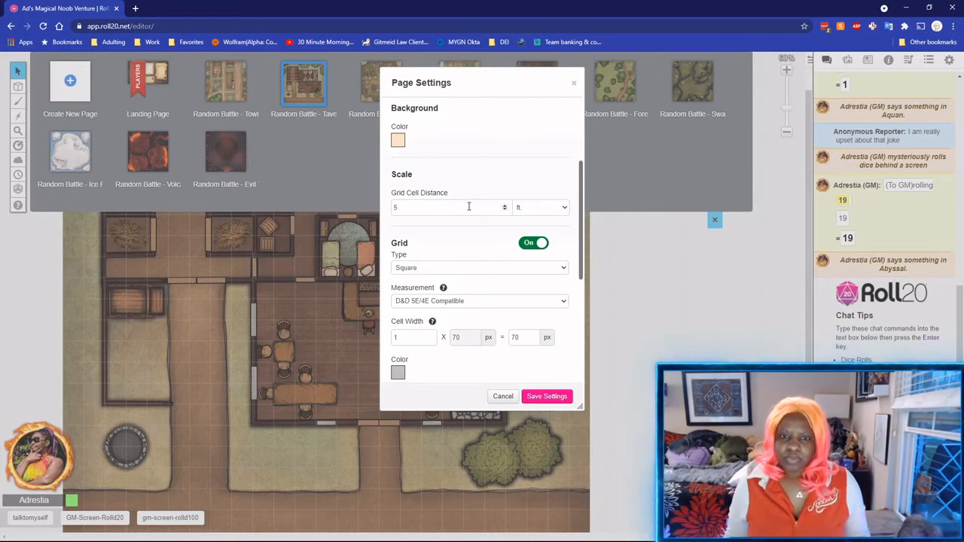
{"action": "scroll", "coordinate": [505, 235], "scroll_direction": "up", "scroll_amount": 1}
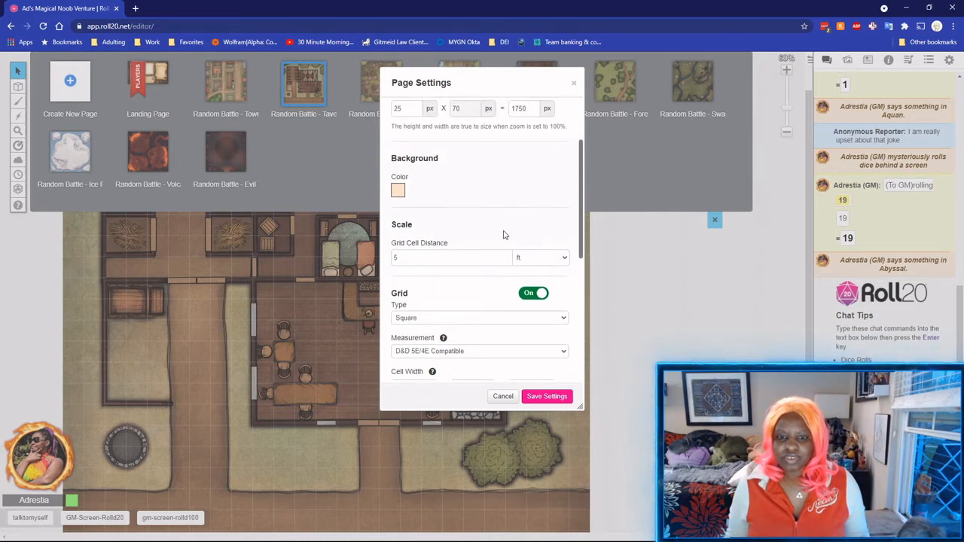
{"action": "scroll", "coordinate": [504, 234], "scroll_direction": "down", "scroll_amount": 2}
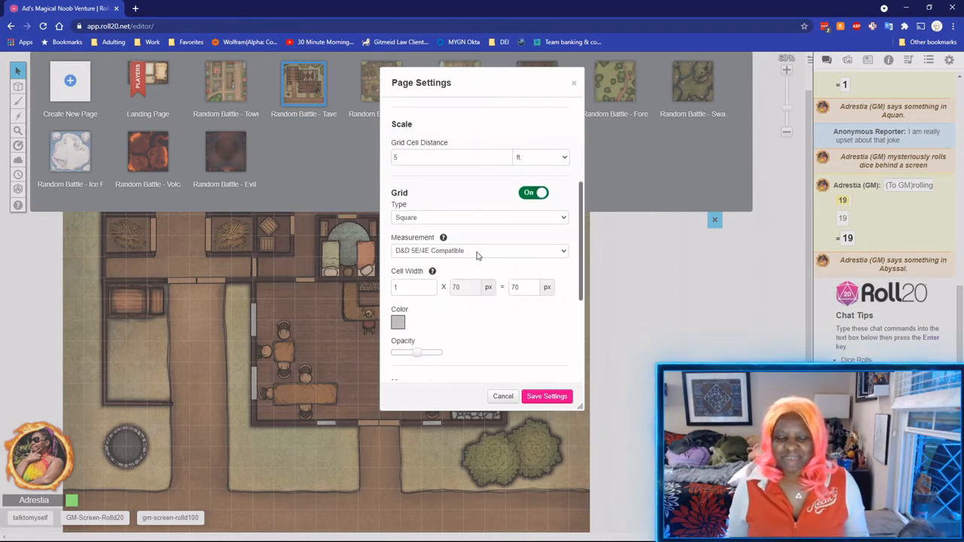
{"action": "left_click", "coordinate": [547, 399]}
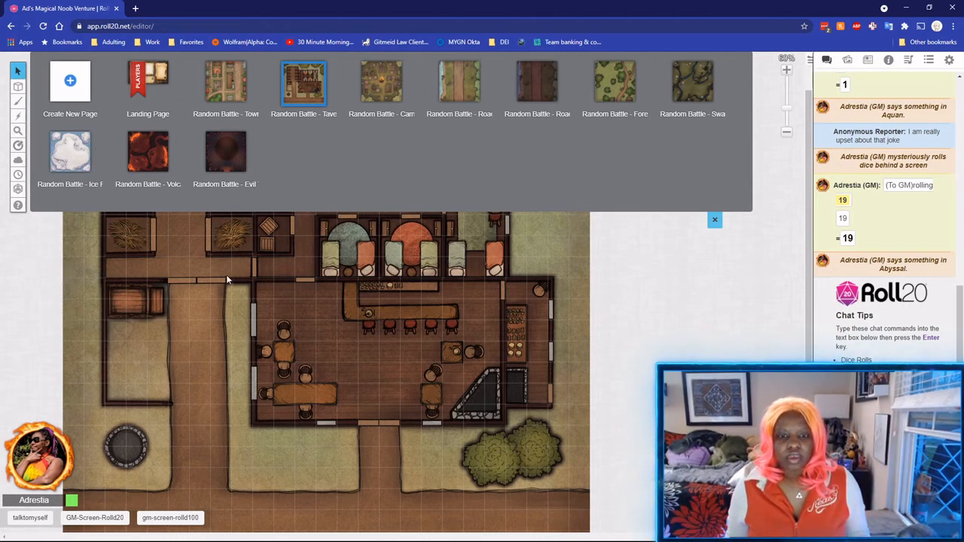
Measure 15 ft, then one and two squares on the tavern map, with snapping to grid corners.
{"action": "left_click", "coordinate": [714, 218]}
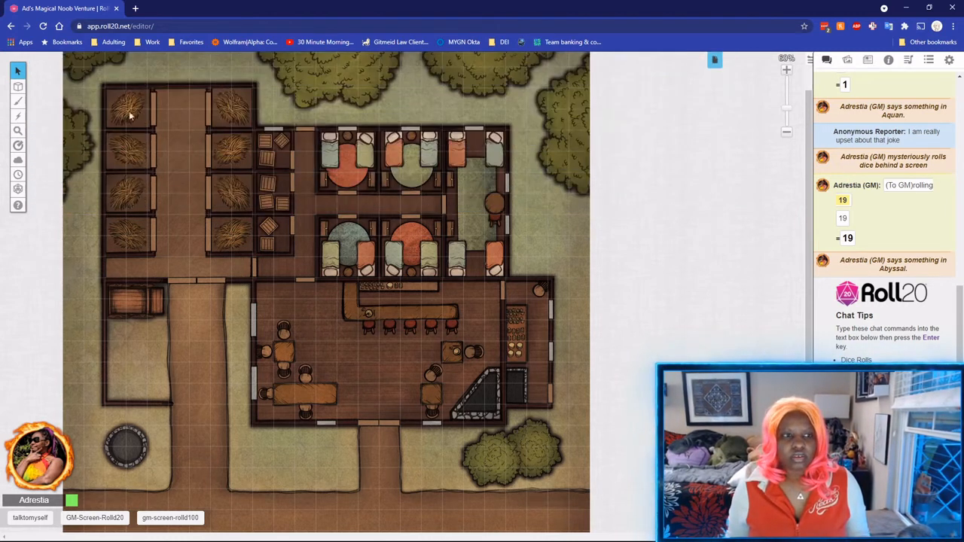
{"action": "mouse_move", "coordinate": [21, 149]}
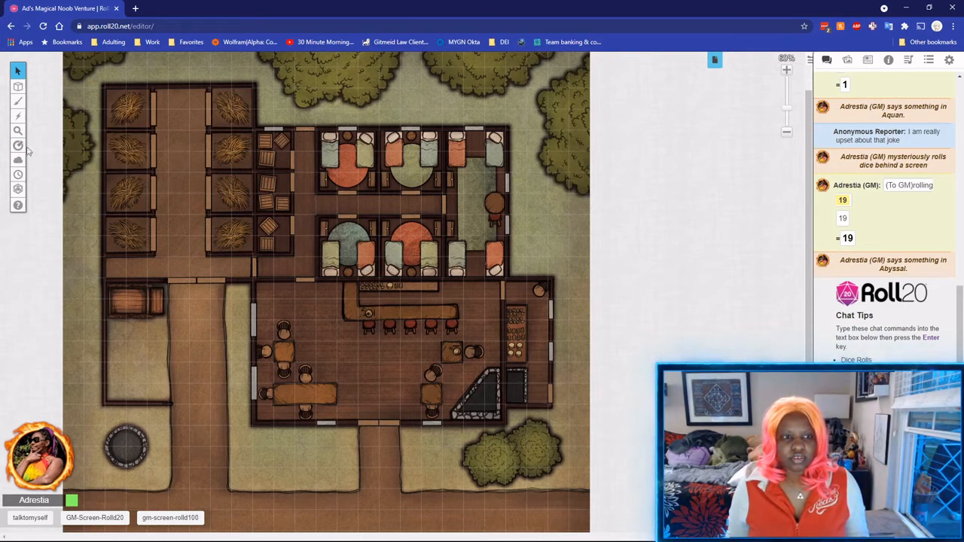
{"action": "left_click", "coordinate": [128, 188]}
{"action": "left_click_drag", "start_coordinate": [179, 183], "coordinate": [246, 185]}
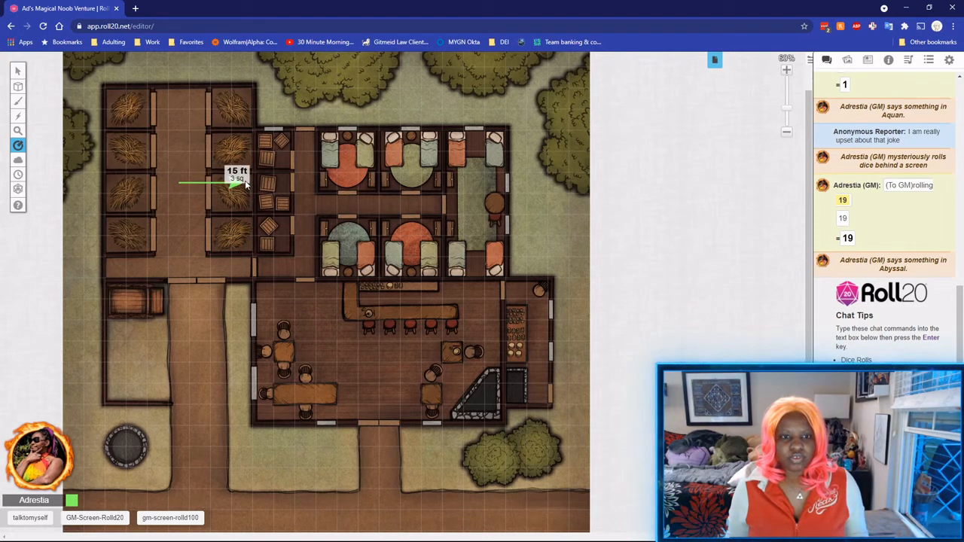
{"action": "left_click_drag", "start_coordinate": [246, 184], "coordinate": [177, 208]}
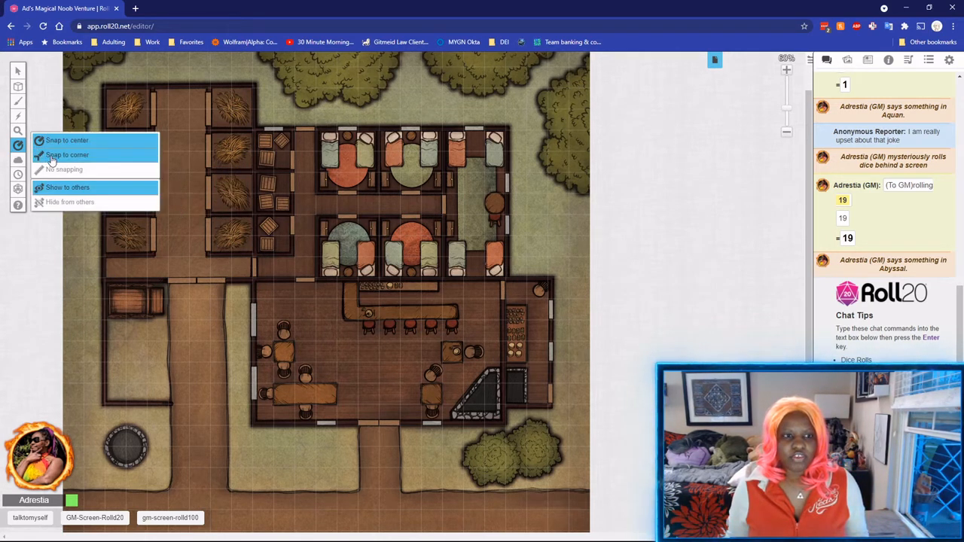
{"action": "left_click", "coordinate": [54, 156]}
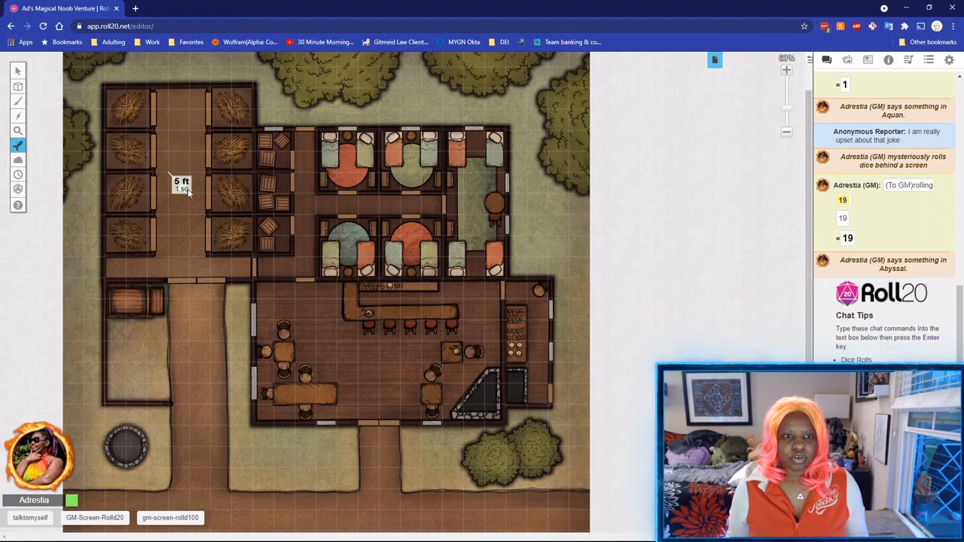
{"action": "left_click_drag", "start_coordinate": [187, 188], "coordinate": [178, 206]}
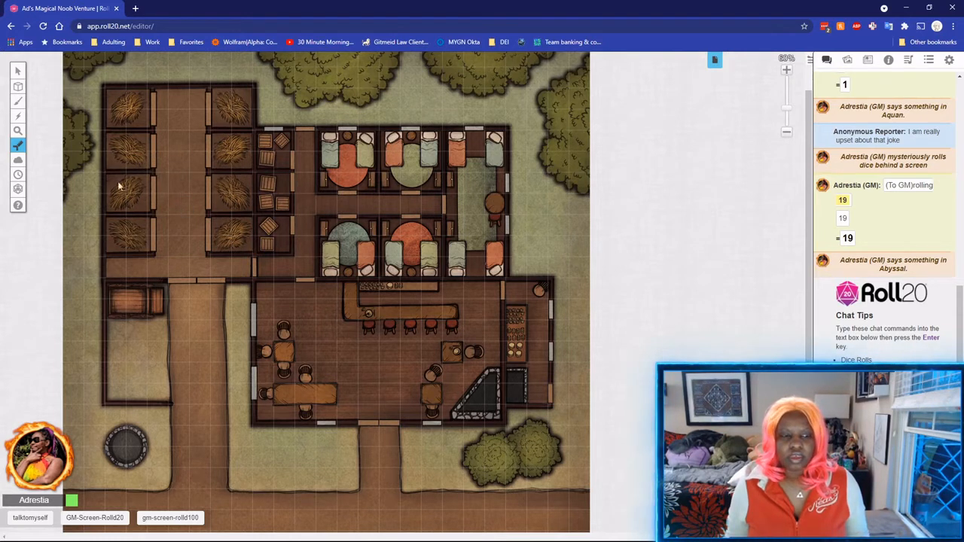
Measure 35 ft and 40 ft down from the path, then take short unsnapped measurements.
{"action": "left_click", "coordinate": [166, 276]}
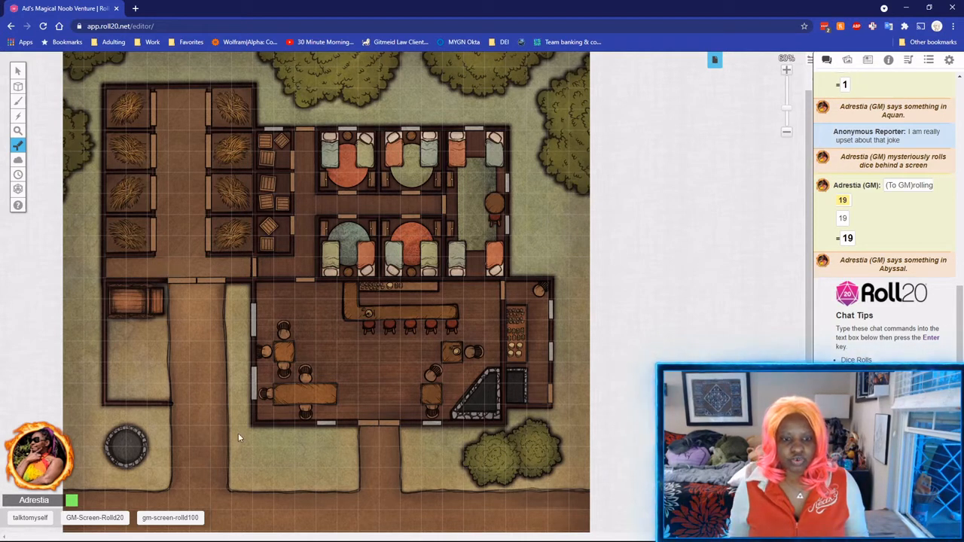
{"action": "left_click_drag", "start_coordinate": [168, 279], "coordinate": [252, 426]}
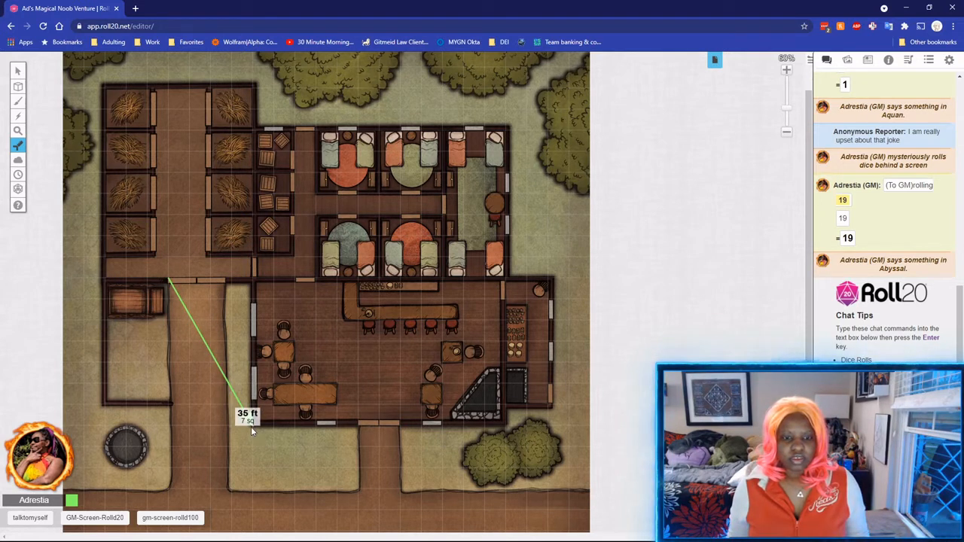
{"action": "left_click_drag", "start_coordinate": [251, 434], "coordinate": [157, 319]}
{"action": "mouse_move", "coordinate": [18, 145]}
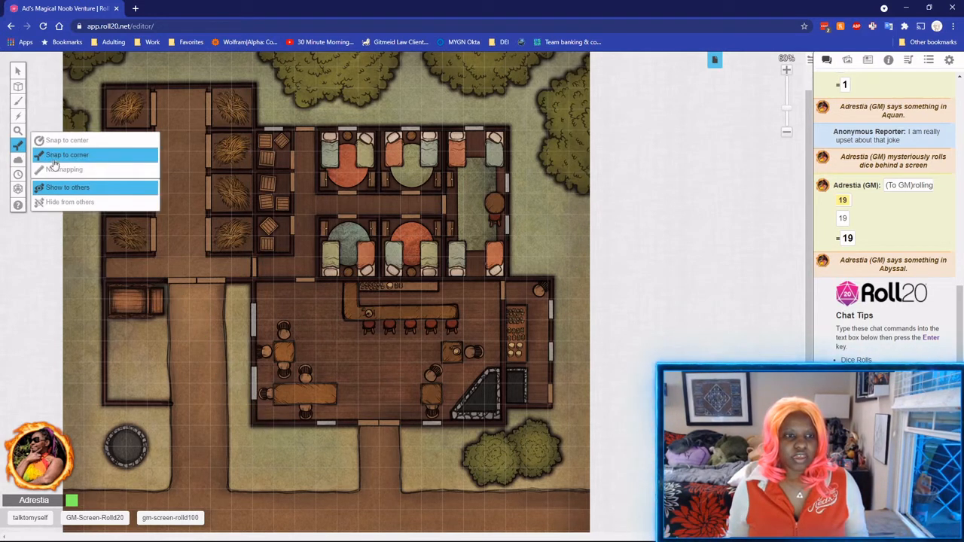
{"action": "left_click", "coordinate": [54, 167]}
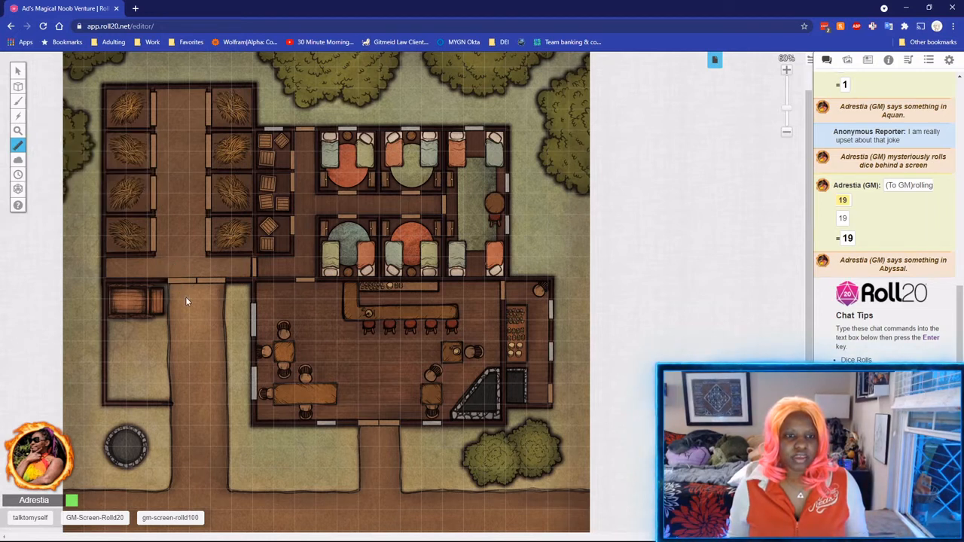
{"action": "left_click_drag", "start_coordinate": [223, 299], "coordinate": [222, 299]}
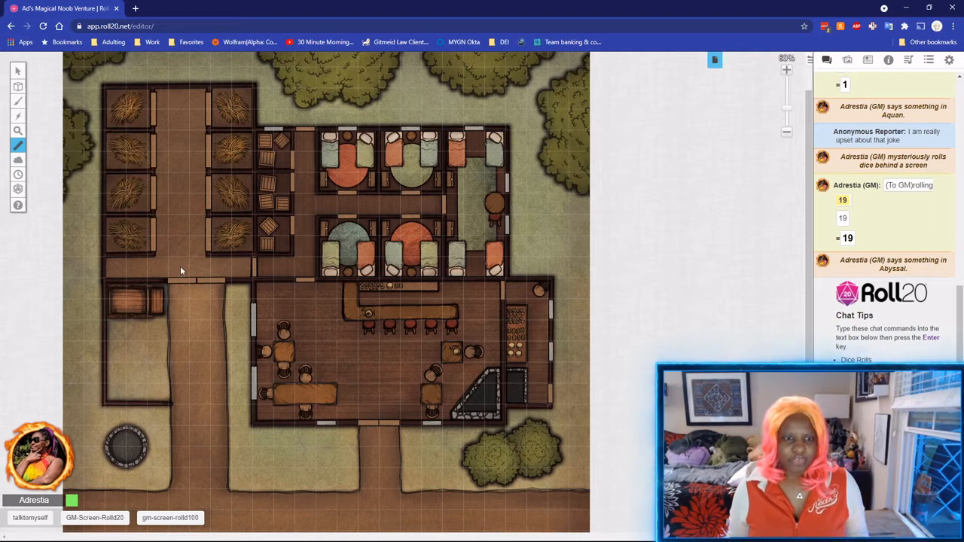
{"action": "left_click_drag", "start_coordinate": [178, 267], "coordinate": [179, 255]}
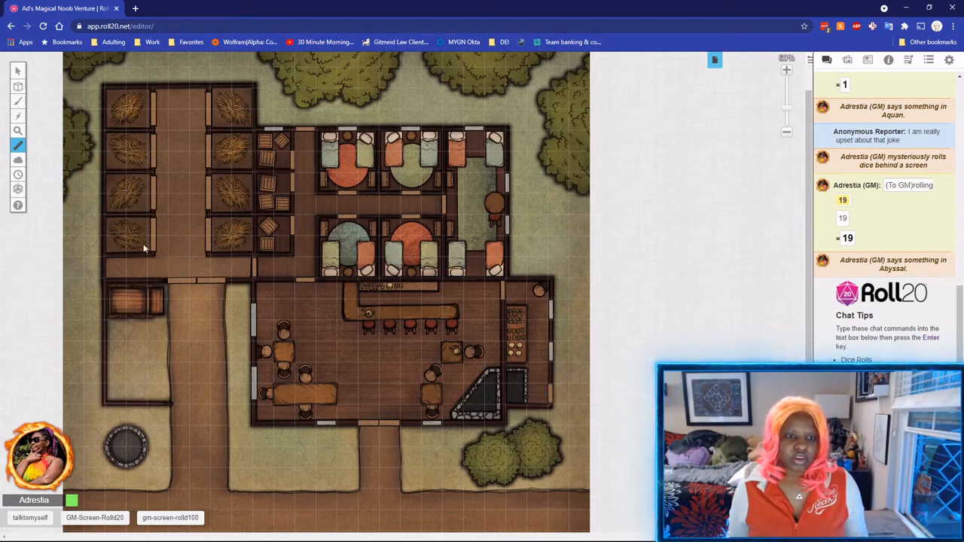
{"action": "left_click", "coordinate": [57, 157]}
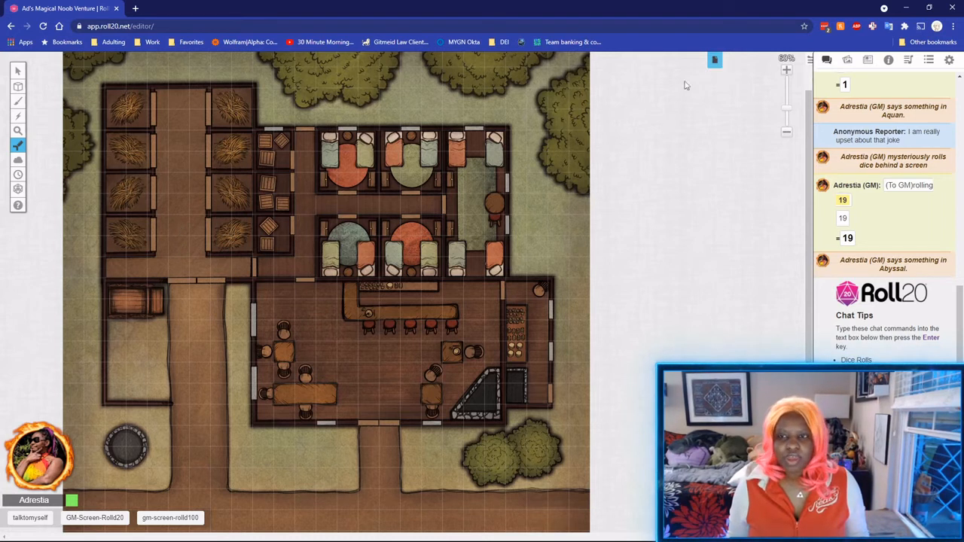
{"action": "left_click", "coordinate": [715, 60]}
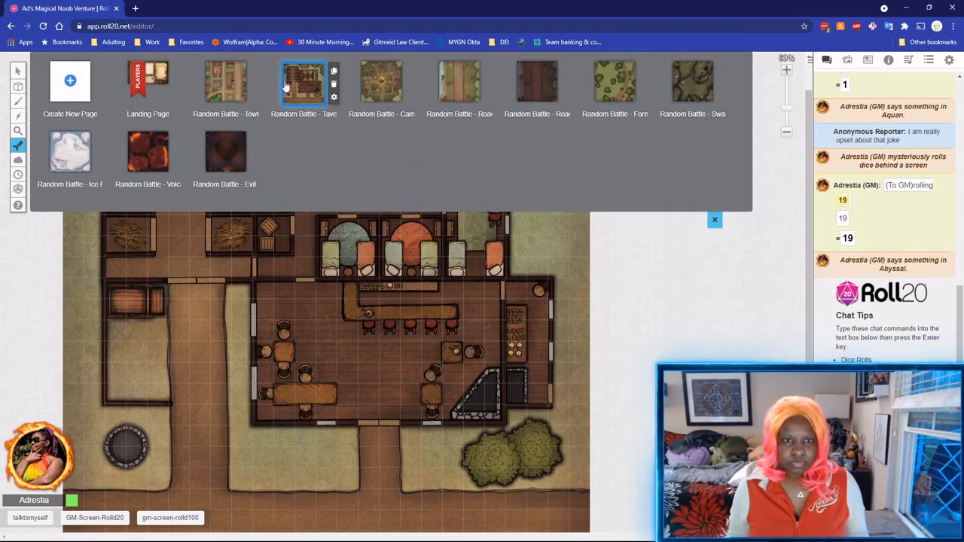
Edit the Tavern page's Grid Cell Distance, save, and measure one grid square on the map.
{"action": "left_click", "coordinate": [333, 97]}
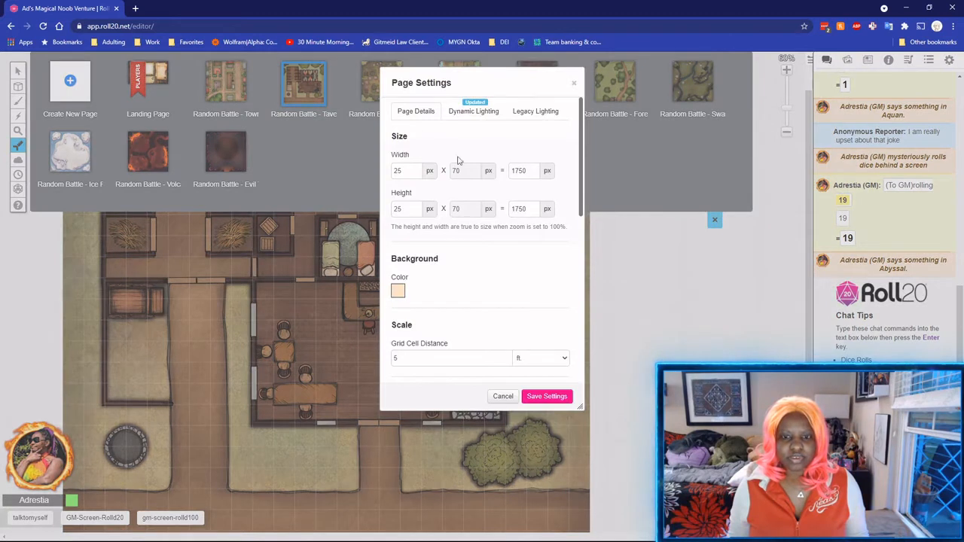
{"action": "scroll", "coordinate": [421, 243], "scroll_direction": "down", "scroll_amount": 4}
{"action": "scroll", "coordinate": [467, 166], "scroll_direction": "up", "scroll_amount": 1}
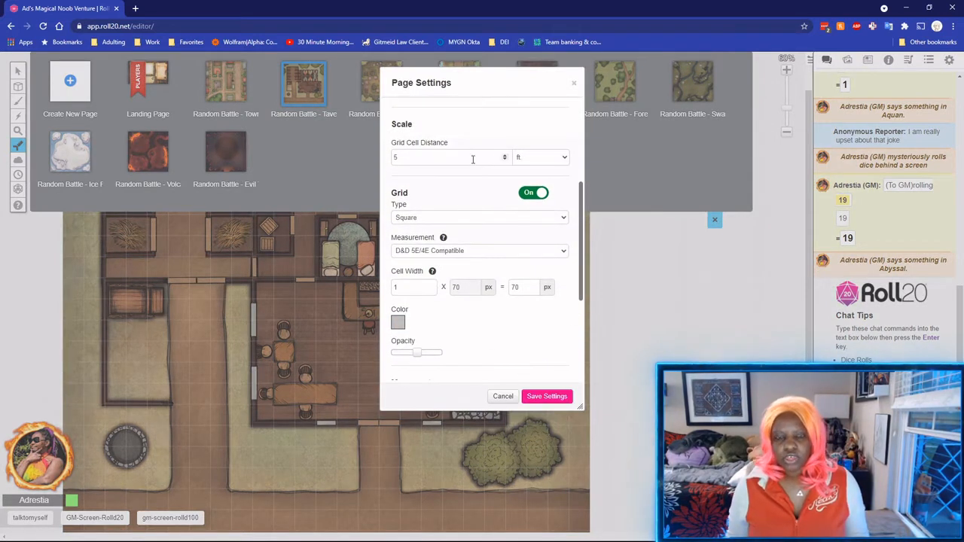
{"action": "left_click", "coordinate": [413, 160]}
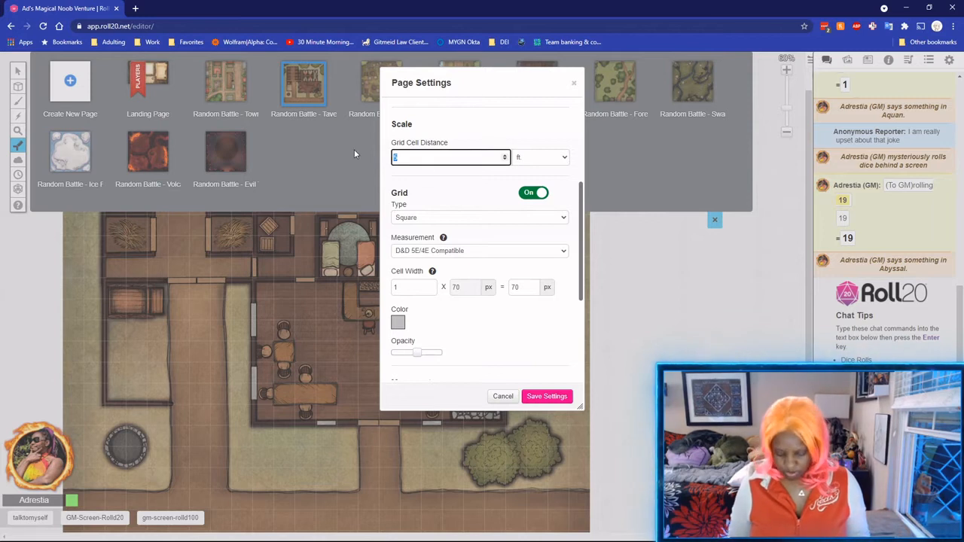
{"action": "left_click", "coordinate": [545, 397]}
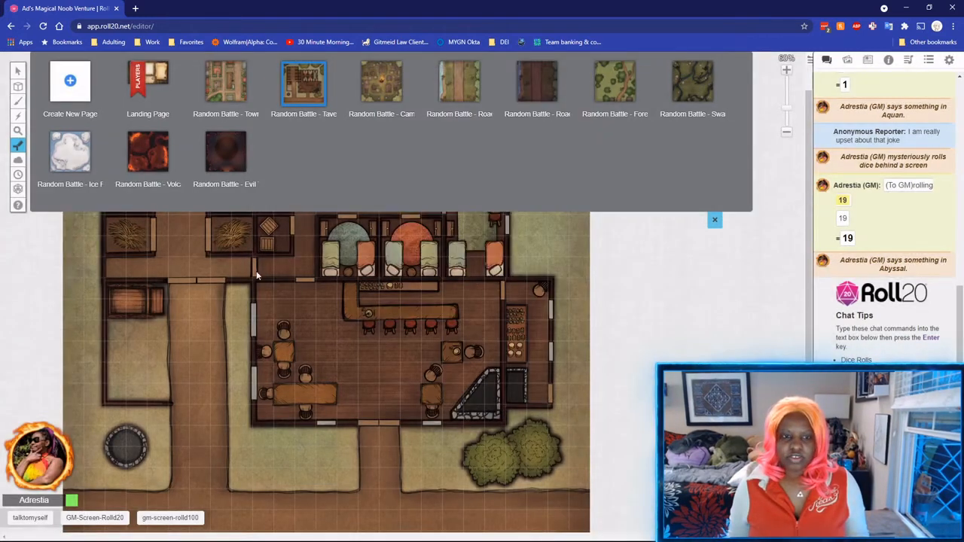
{"action": "left_click", "coordinate": [715, 219]}
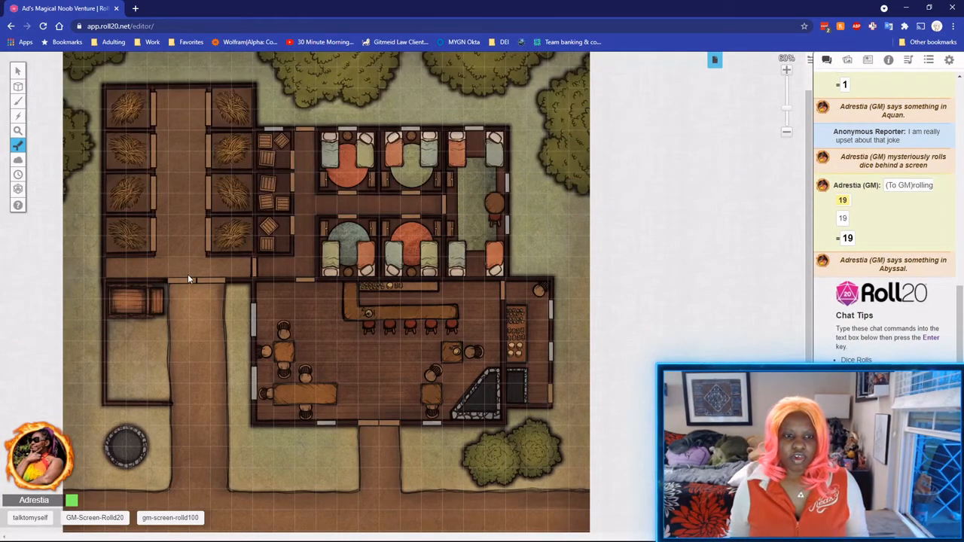
{"action": "left_click_drag", "start_coordinate": [187, 274], "coordinate": [189, 68]}
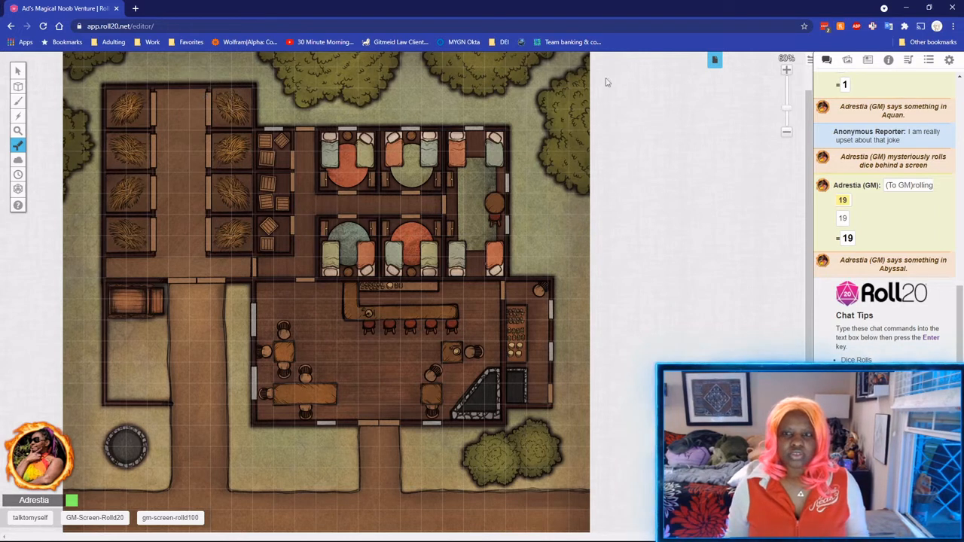
Set the Tavern page's grid cell distance to 0.5 ft with a Hex (V) grid.
{"action": "left_click", "coordinate": [715, 64]}
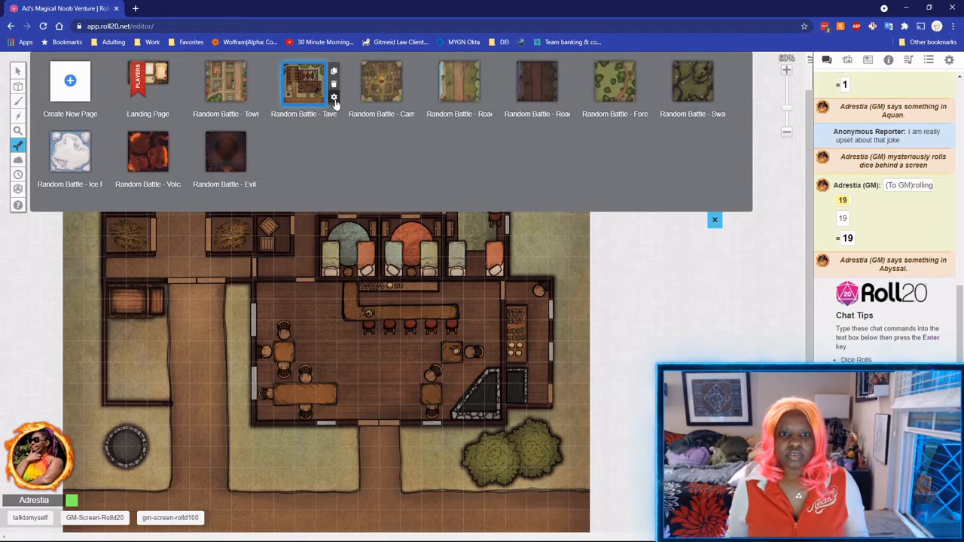
{"action": "left_click", "coordinate": [334, 98]}
{"action": "double_click", "coordinate": [429, 356]}
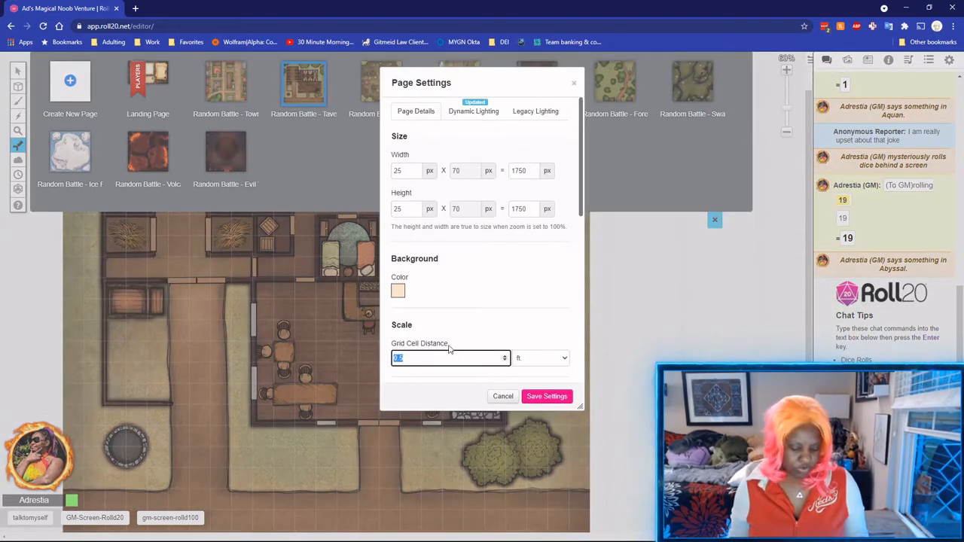
{"action": "type", "text": "1"}
{"action": "scroll", "coordinate": [520, 360], "scroll_direction": "down", "scroll_amount": 2}
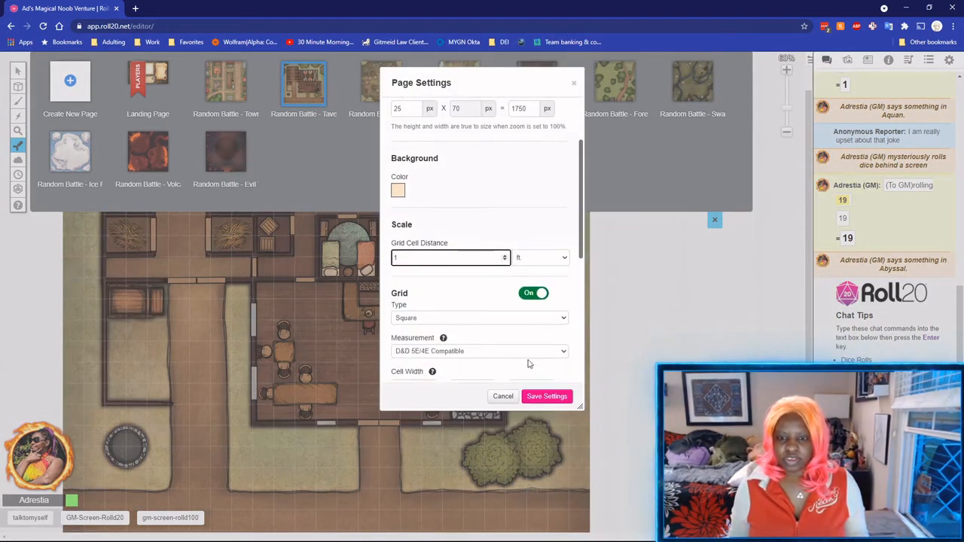
{"action": "double_click", "coordinate": [421, 259]}
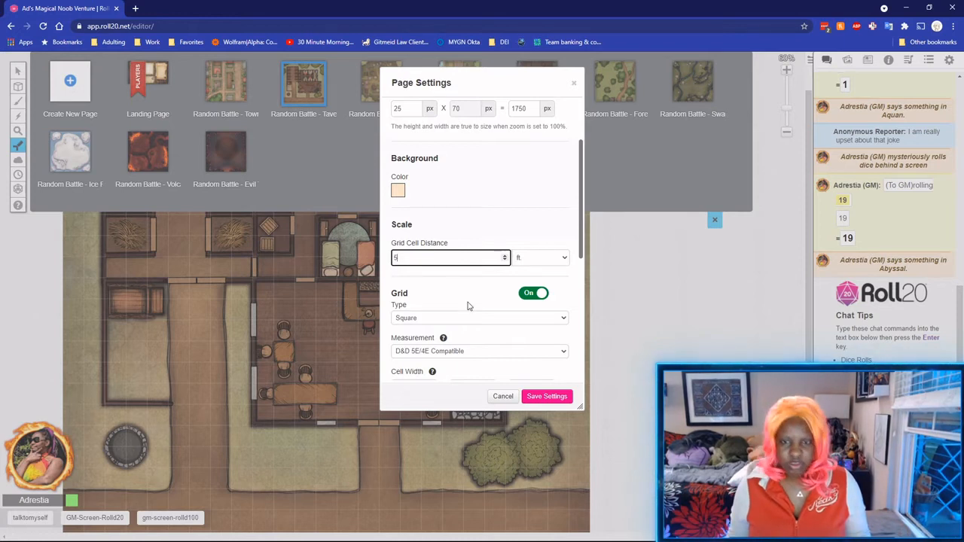
{"action": "type", "text": "5"}
{"action": "left_click", "coordinate": [455, 285]}
{"action": "scroll", "coordinate": [449, 278], "scroll_direction": "down", "scroll_amount": 1}
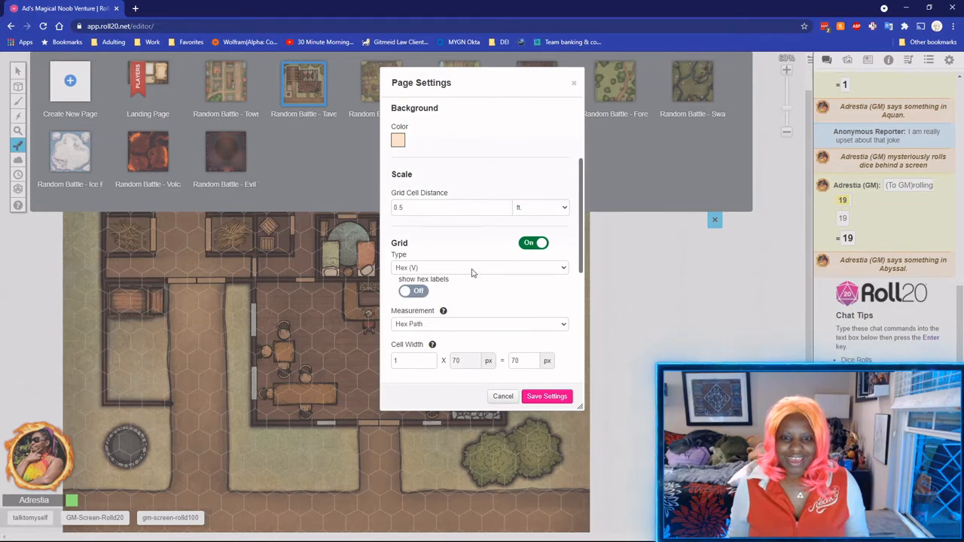
Switch the grid between Hex (H) and Hex (V), ending on Square.
{"action": "left_click", "coordinate": [462, 300]}
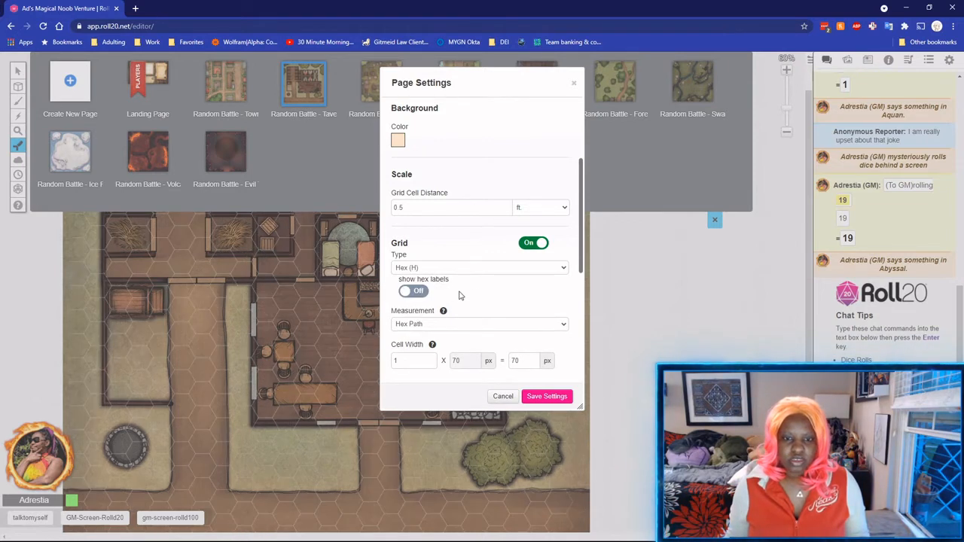
{"action": "left_click", "coordinate": [465, 286]}
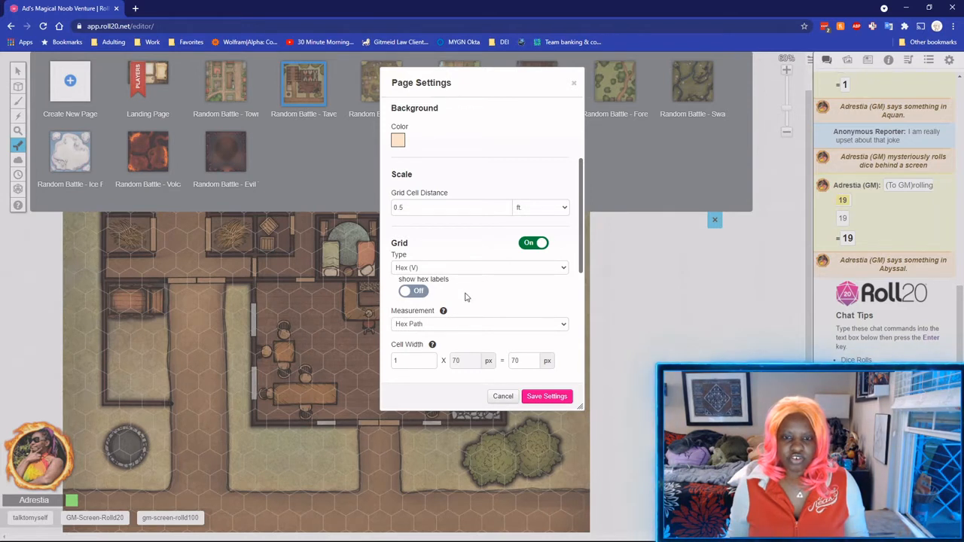
{"action": "left_click", "coordinate": [476, 273]}
{"action": "left_click", "coordinate": [466, 282]}
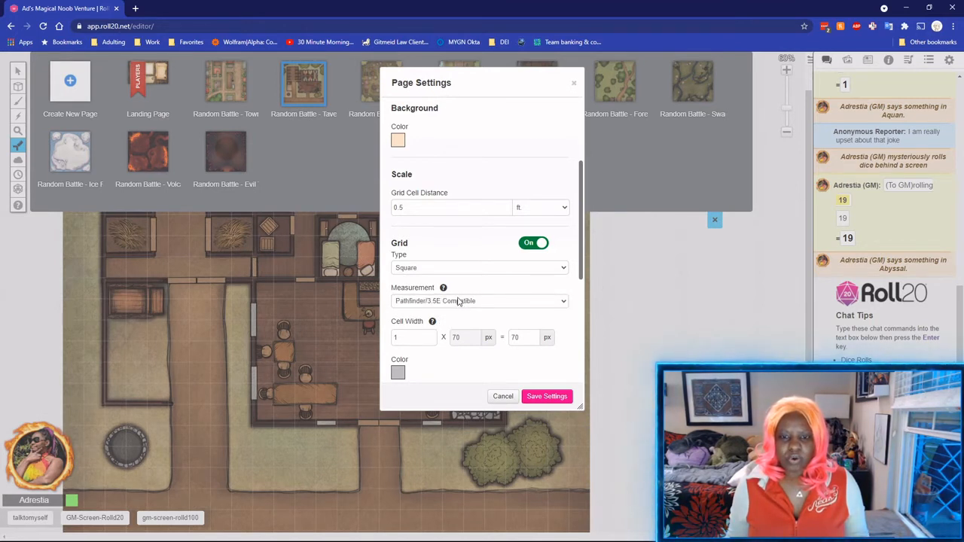
Try Pathfinder/3.5E measurement, then settle back on D&D 5E/4E Compatible.
{"action": "left_click", "coordinate": [463, 304]}
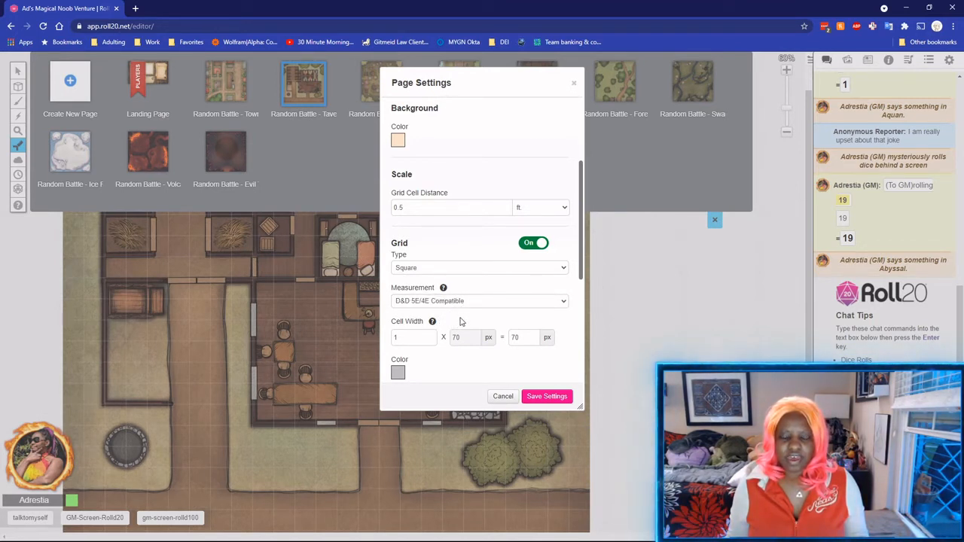
{"action": "left_click", "coordinate": [461, 320]}
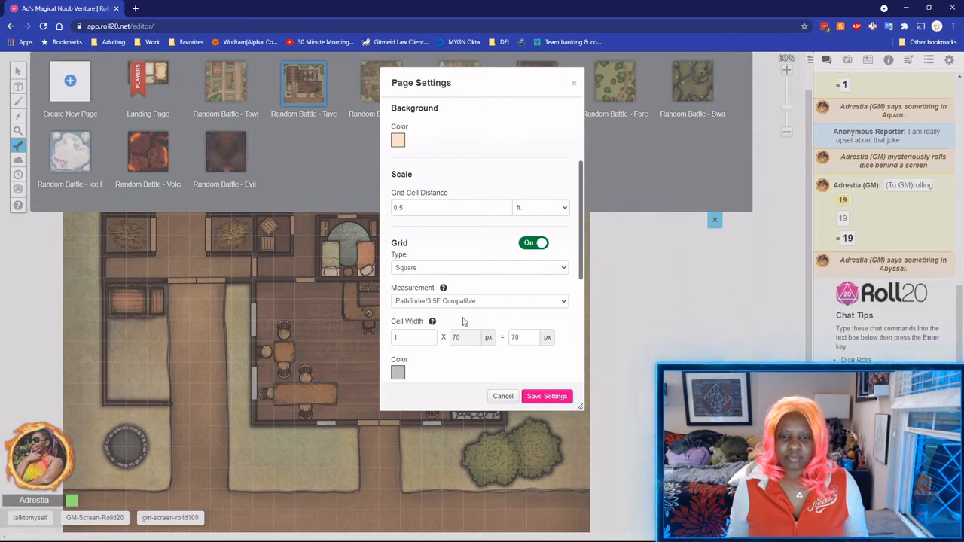
{"action": "left_click", "coordinate": [463, 322]}
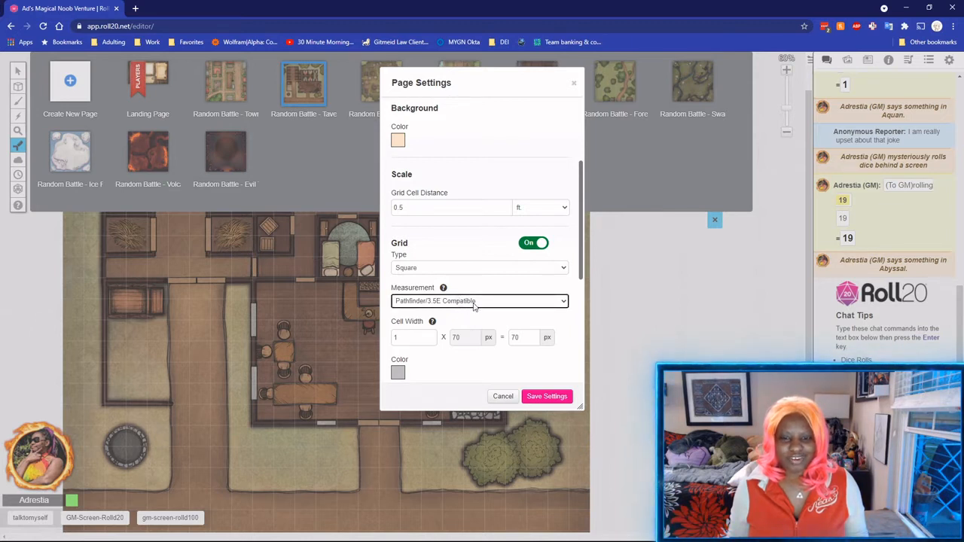
{"action": "left_click", "coordinate": [467, 305]}
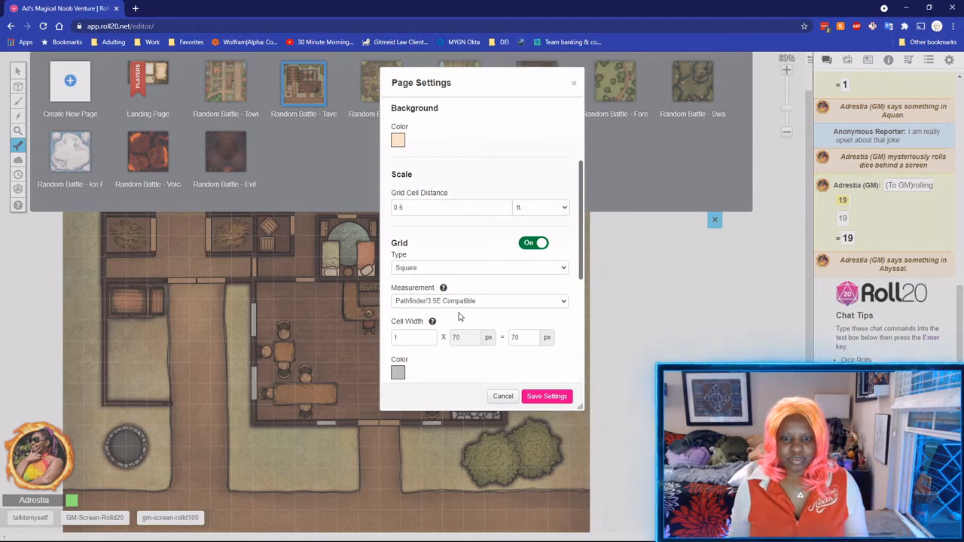
{"action": "left_click", "coordinate": [461, 324]}
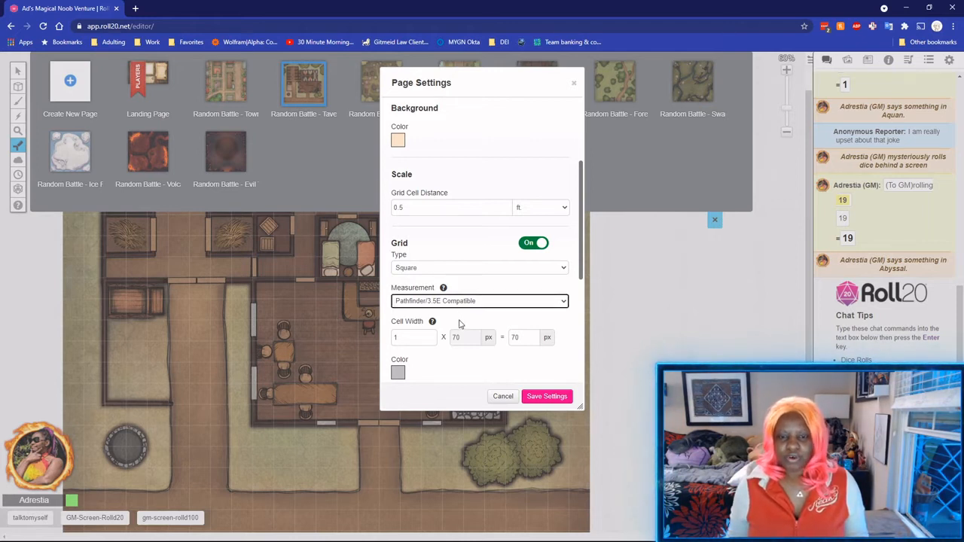
{"action": "mouse_move", "coordinate": [444, 290]}
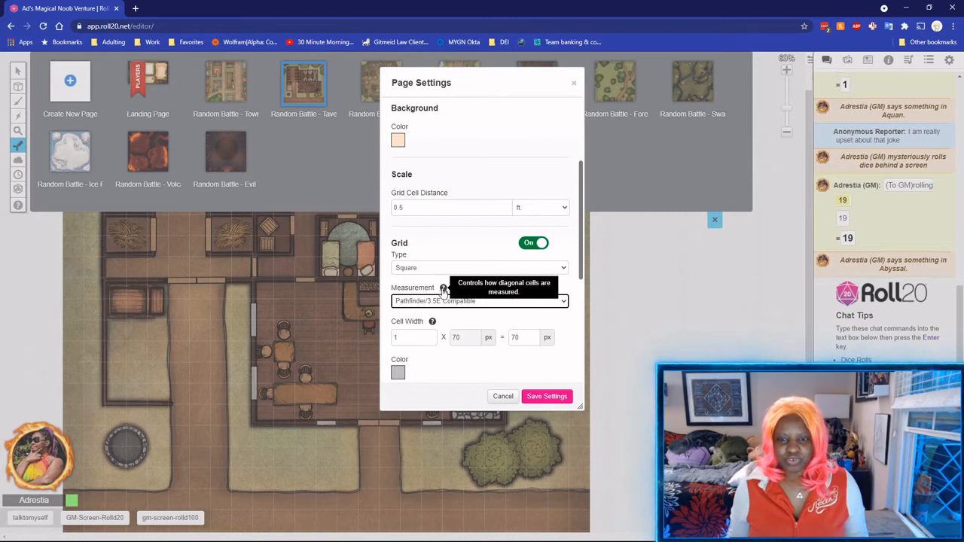
{"action": "left_click", "coordinate": [467, 302]}
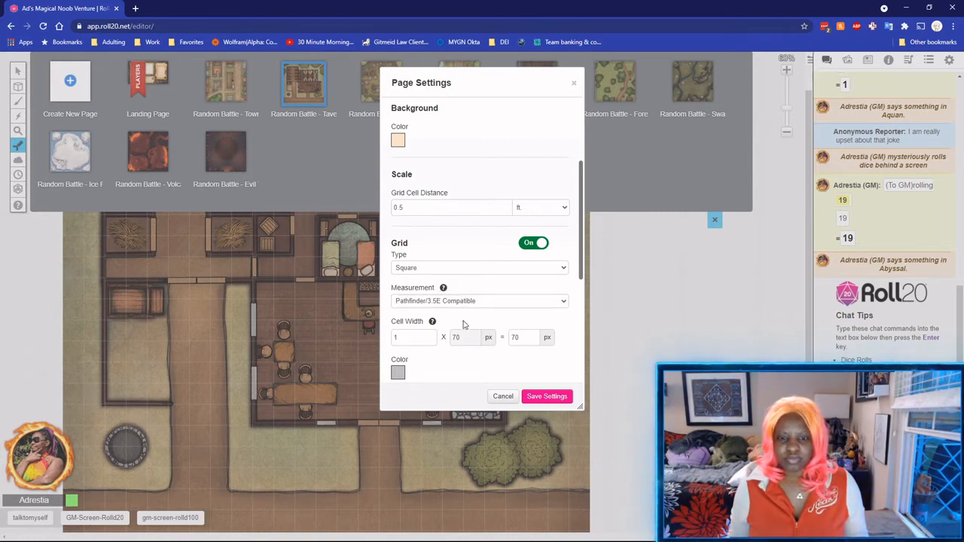
{"action": "left_click", "coordinate": [461, 317]}
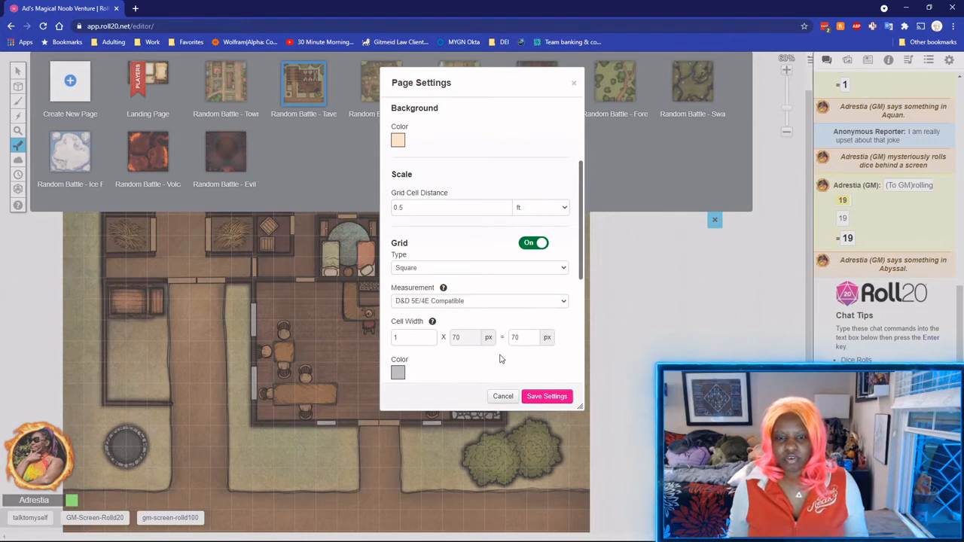
Set Cell Width to 2 (140 px) and save the page settings.
{"action": "double_click", "coordinate": [395, 337]}
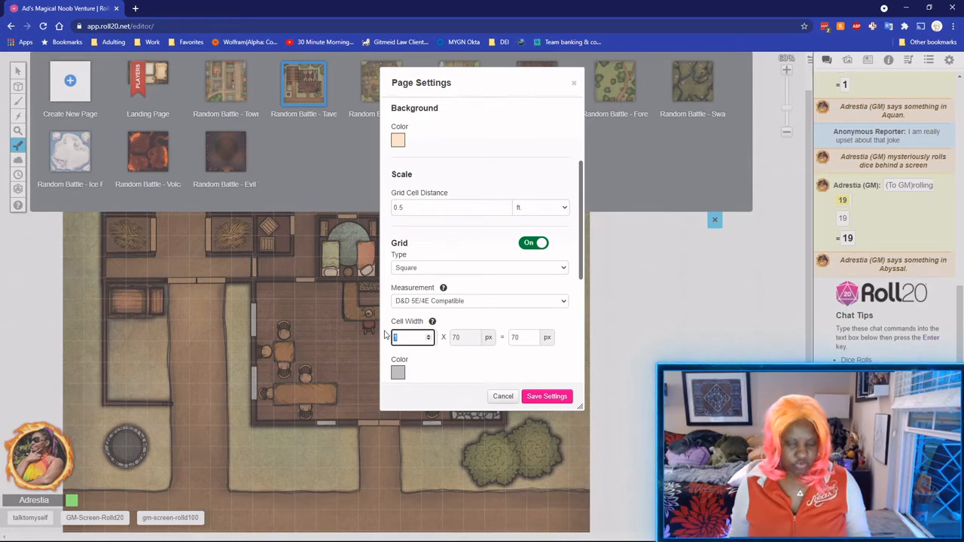
{"action": "type", "text": "2"}
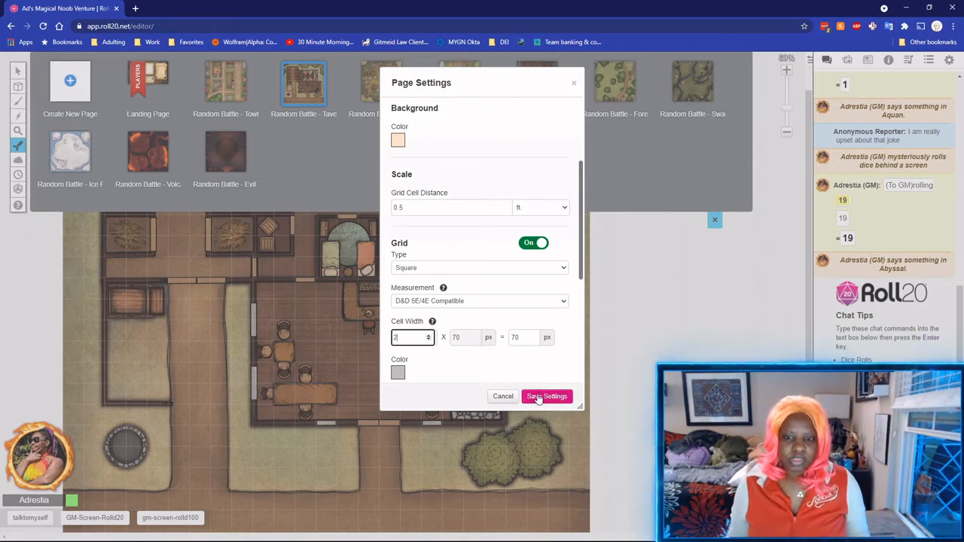
{"action": "left_click", "coordinate": [537, 398]}
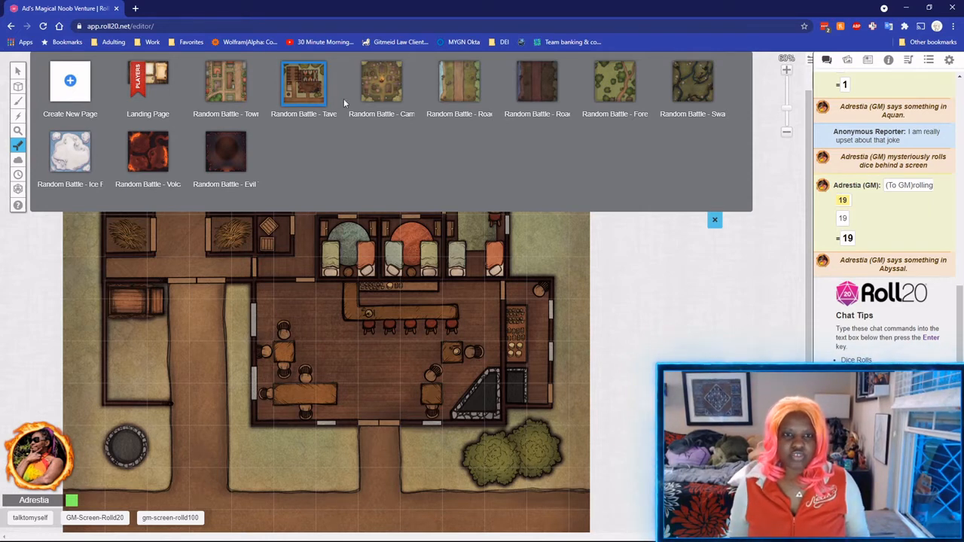
Set the Tavern page's Cell Width back to 1.
{"action": "left_click", "coordinate": [336, 73]}
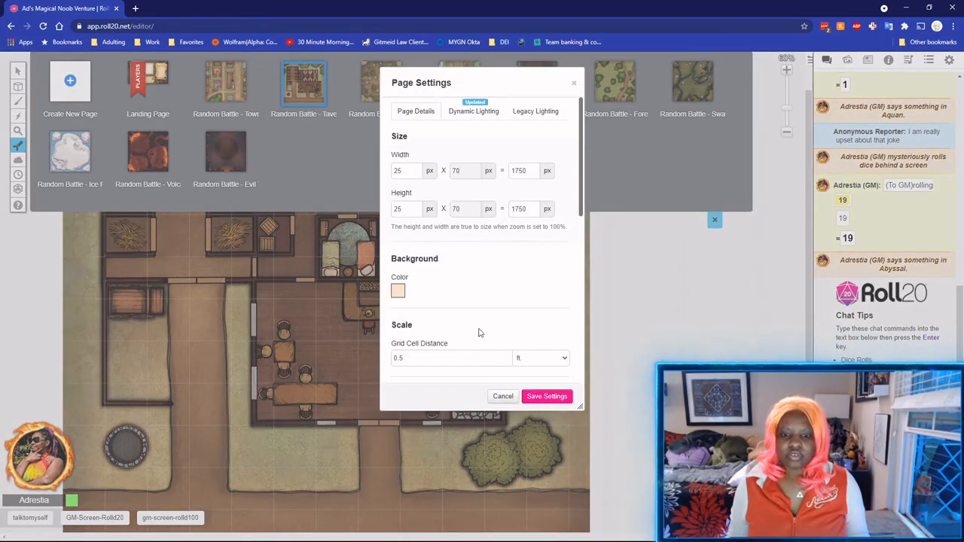
{"action": "scroll", "coordinate": [478, 333], "scroll_direction": "down", "scroll_amount": 4}
{"action": "scroll", "coordinate": [454, 306], "scroll_direction": "up", "scroll_amount": 3}
{"action": "scroll", "coordinate": [437, 267], "scroll_direction": "down", "scroll_amount": 5}
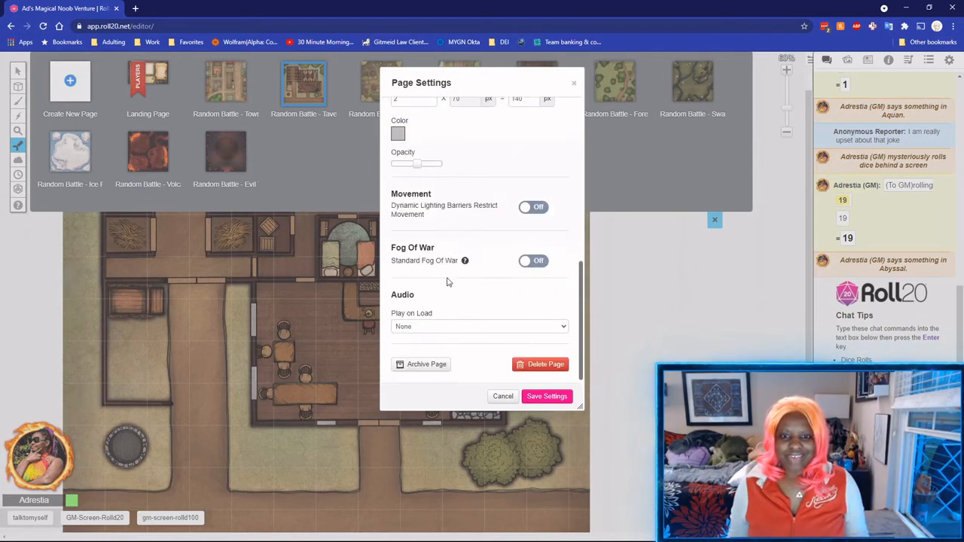
{"action": "scroll", "coordinate": [447, 281], "scroll_direction": "up", "scroll_amount": 5}
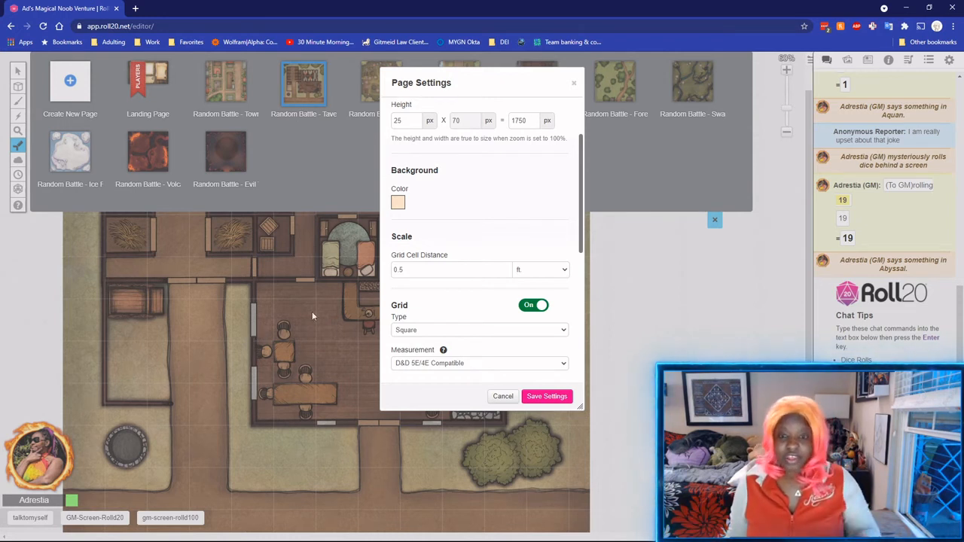
{"action": "scroll", "coordinate": [426, 283], "scroll_direction": "down", "scroll_amount": 5}
{"action": "scroll", "coordinate": [452, 207], "scroll_direction": "up", "scroll_amount": 3}
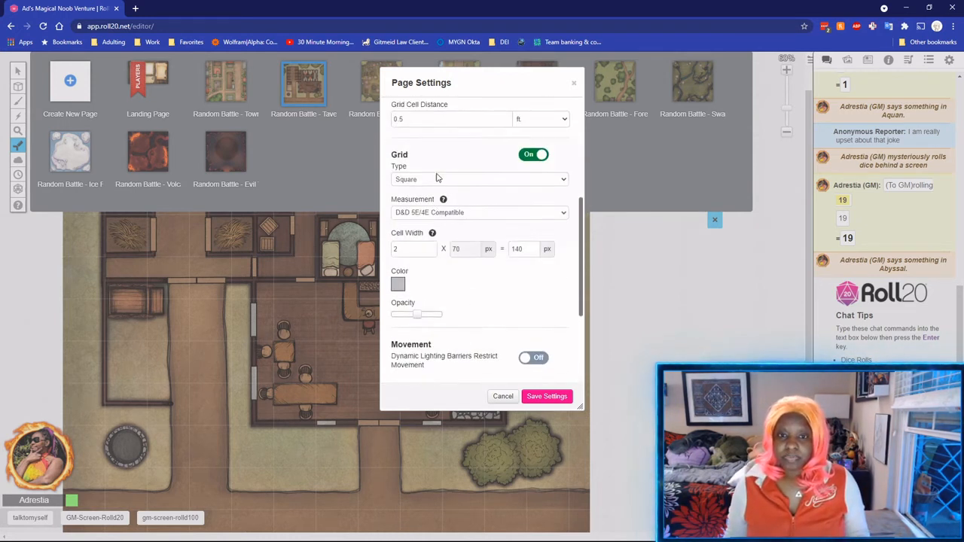
{"action": "left_click", "coordinate": [399, 250]}
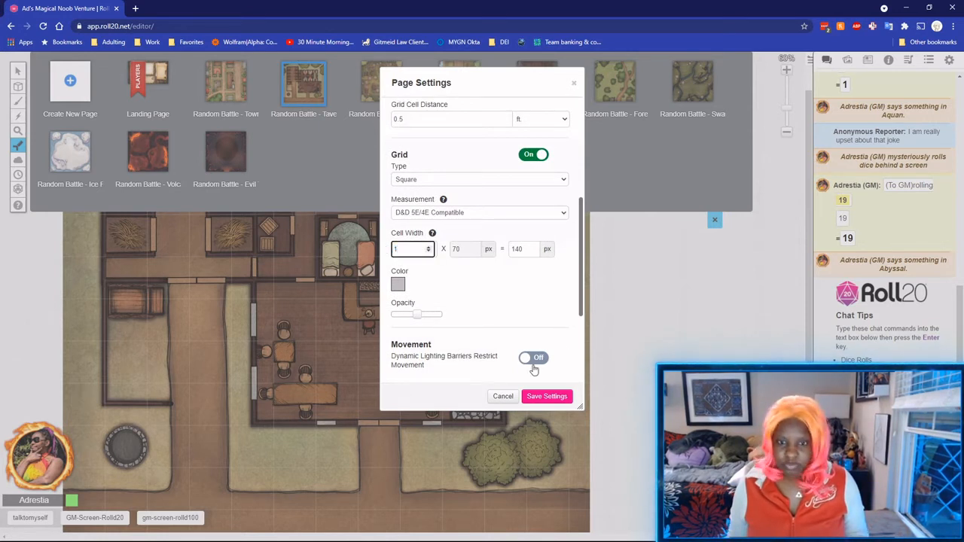
{"action": "type", "text": "1"}
{"action": "left_click", "coordinate": [399, 293]}
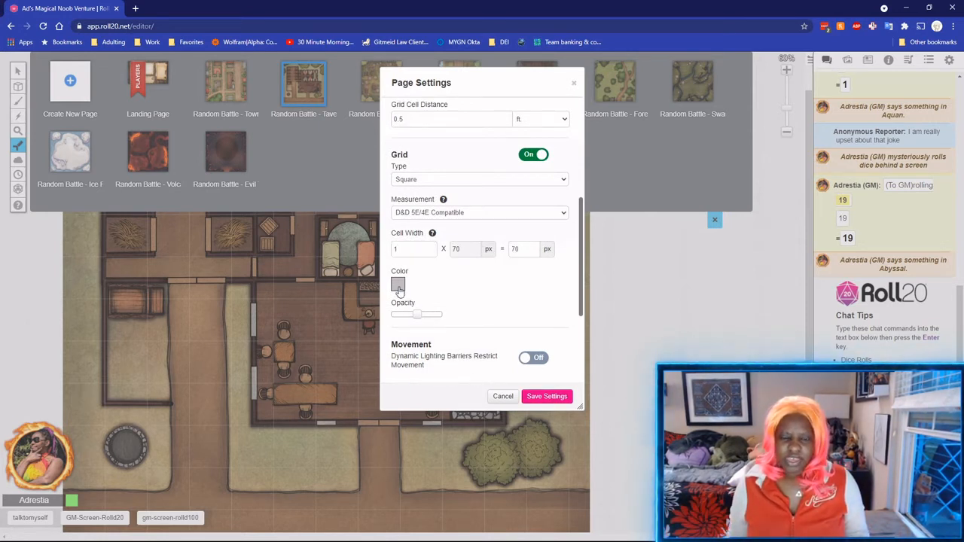
Make the grid colour black and save the page settings.
{"action": "left_click", "coordinate": [400, 291]}
{"action": "left_click", "coordinate": [443, 294]}
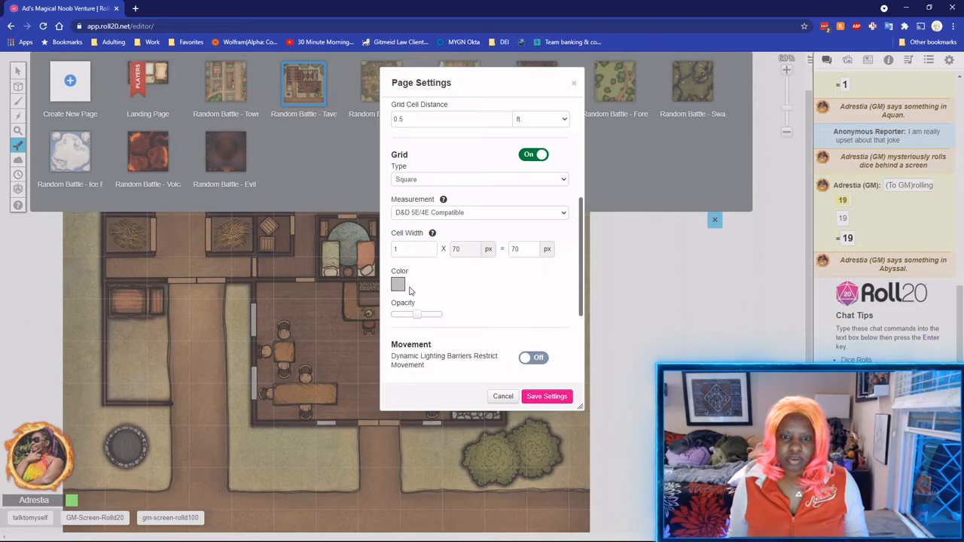
{"action": "left_click", "coordinate": [399, 289]}
{"action": "left_click", "coordinate": [443, 294]}
{"action": "left_click", "coordinate": [398, 290]}
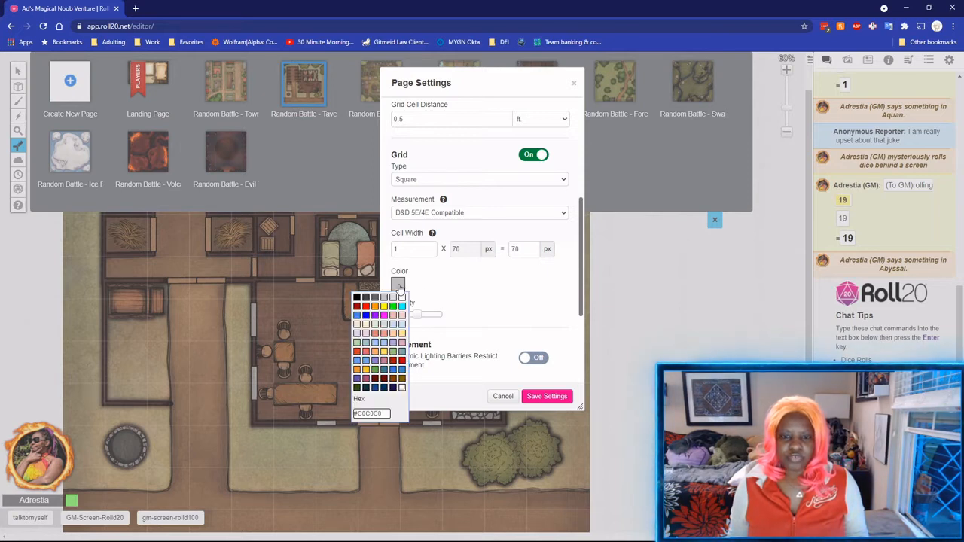
{"action": "left_click", "coordinate": [440, 302]}
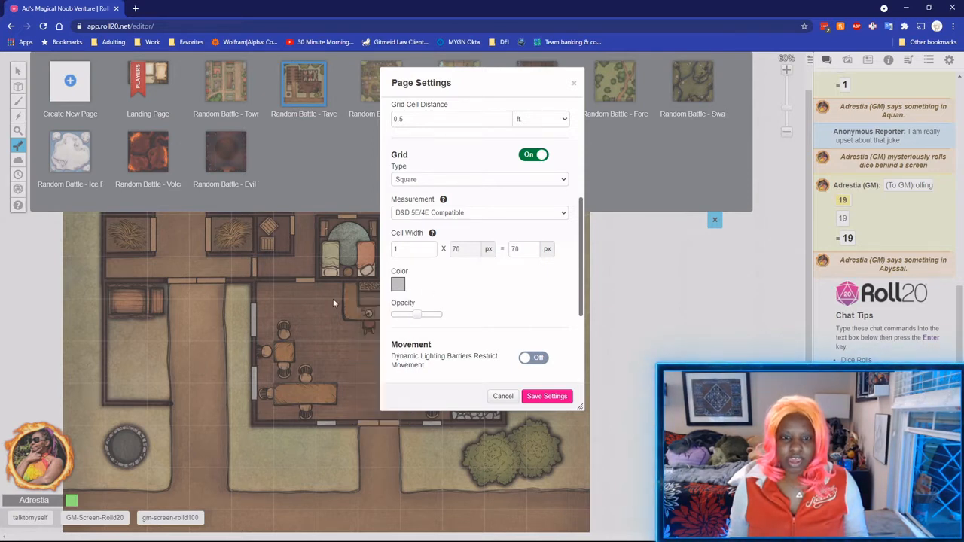
{"action": "left_click", "coordinate": [399, 283]}
{"action": "left_click", "coordinate": [361, 299]}
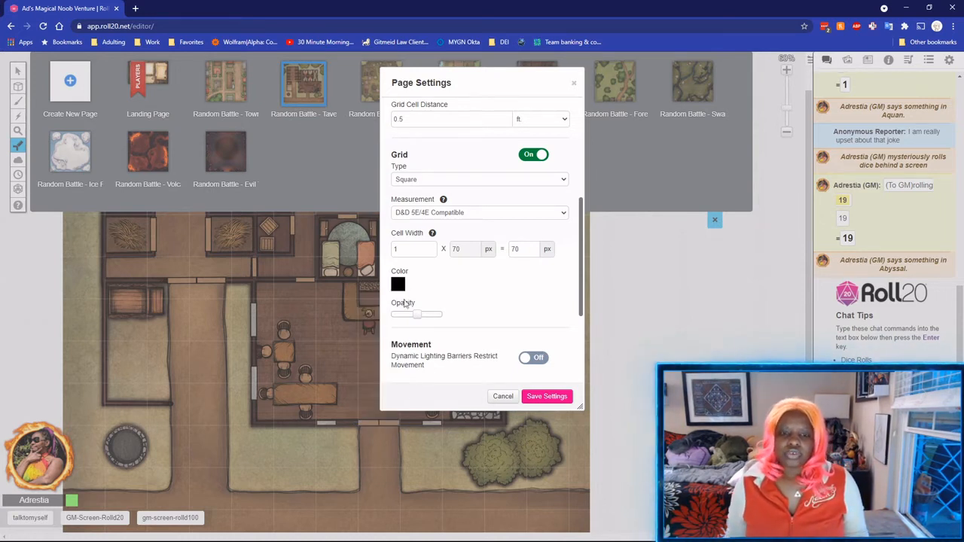
{"action": "left_click", "coordinate": [537, 396]}
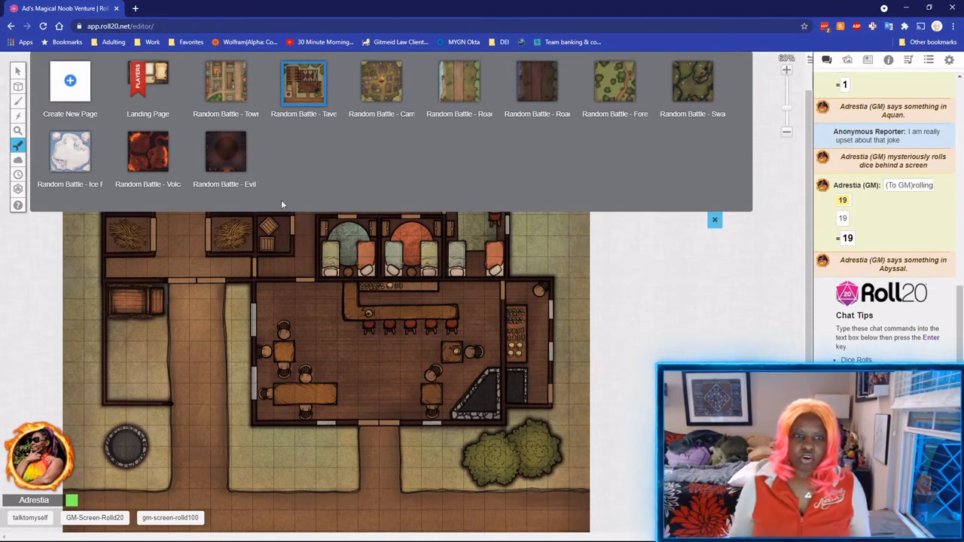
Set Grid Cell Distance to 1 ft and grid opacity to full, then save.
{"action": "left_click", "coordinate": [333, 85]}
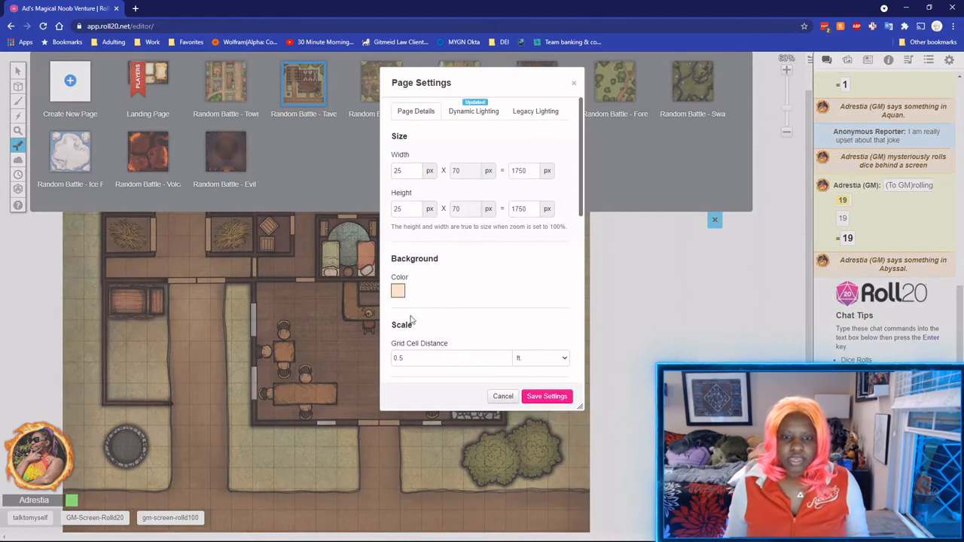
{"action": "scroll", "coordinate": [410, 324], "scroll_direction": "down", "scroll_amount": 5}
{"action": "scroll", "coordinate": [407, 228], "scroll_direction": "up", "scroll_amount": 2}
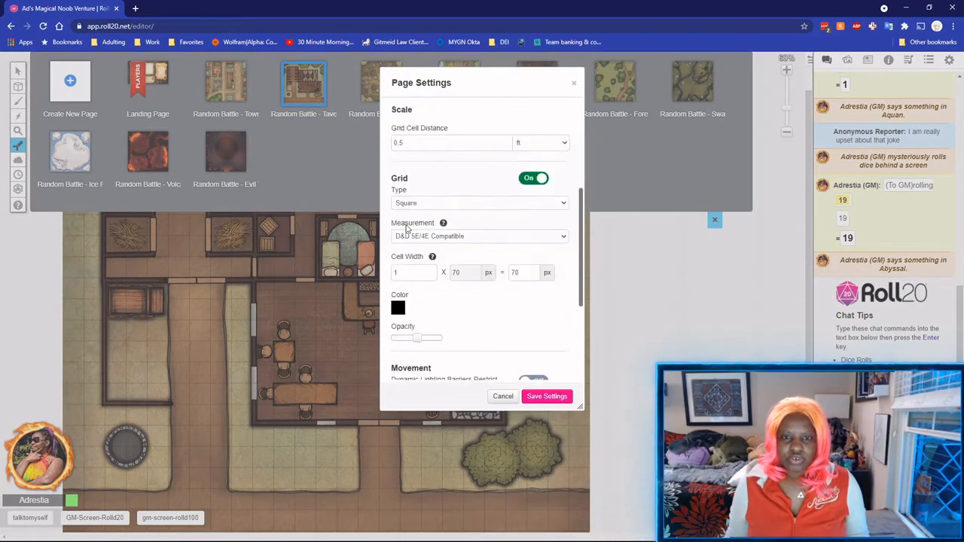
{"action": "left_click_drag", "start_coordinate": [414, 157], "coordinate": [349, 158]}
{"action": "type", "text": "1"}
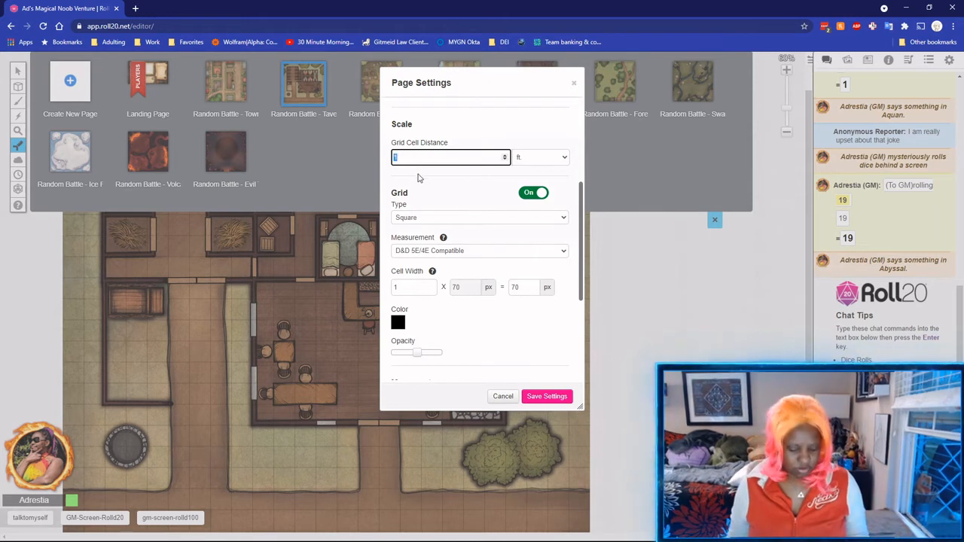
{"action": "scroll", "coordinate": [486, 302], "scroll_direction": "down", "scroll_amount": 2}
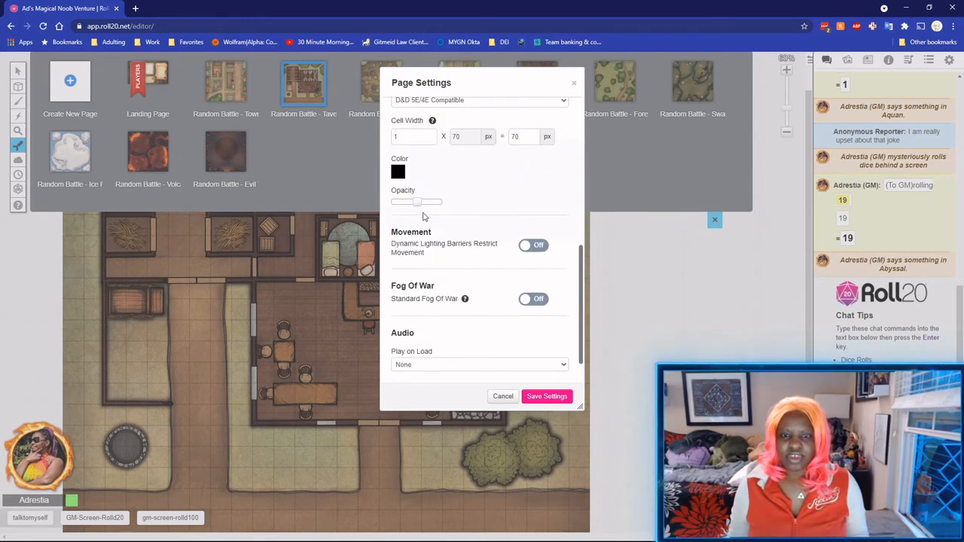
{"action": "scroll", "coordinate": [424, 217], "scroll_direction": "up", "scroll_amount": 1}
{"action": "left_click_drag", "start_coordinate": [418, 254], "coordinate": [456, 254]}
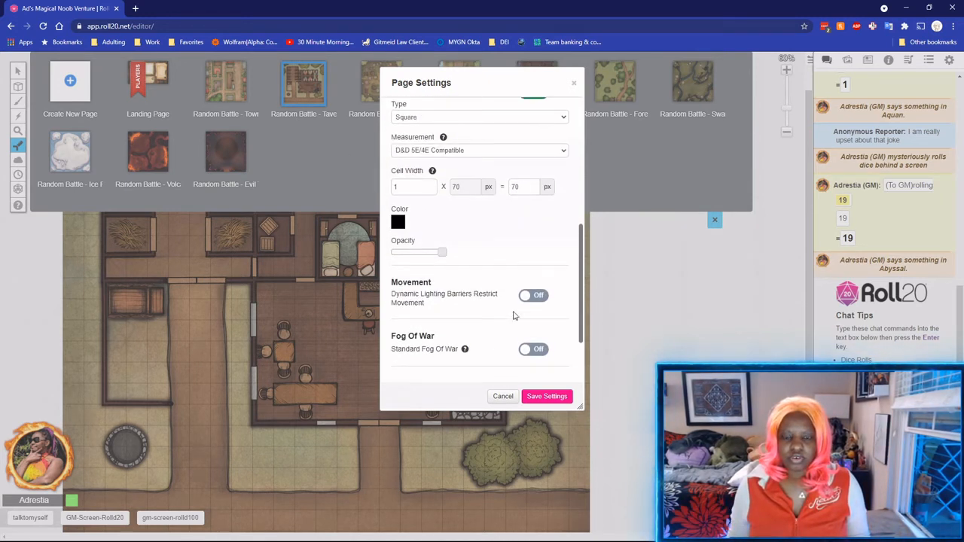
{"action": "left_click", "coordinate": [540, 396]}
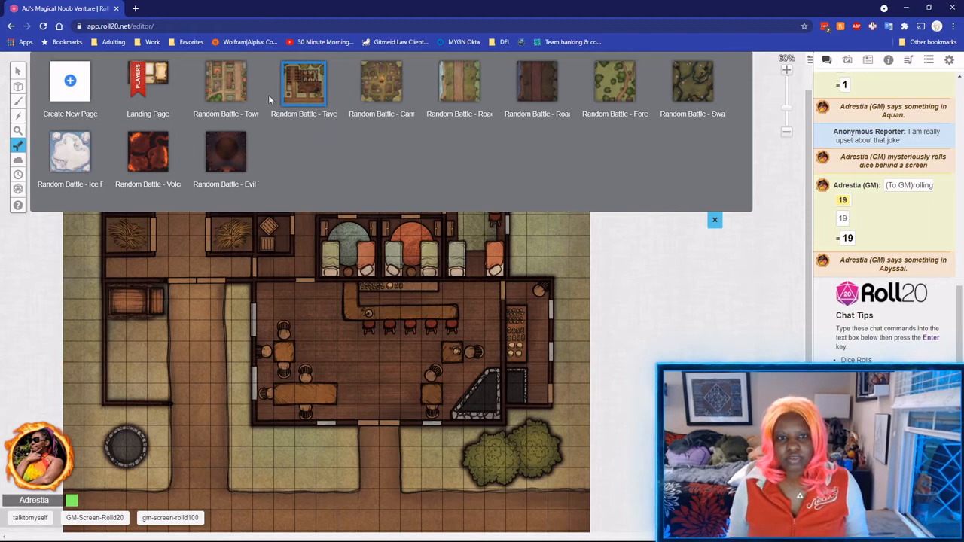
{"action": "mouse_move", "coordinate": [285, 77]}
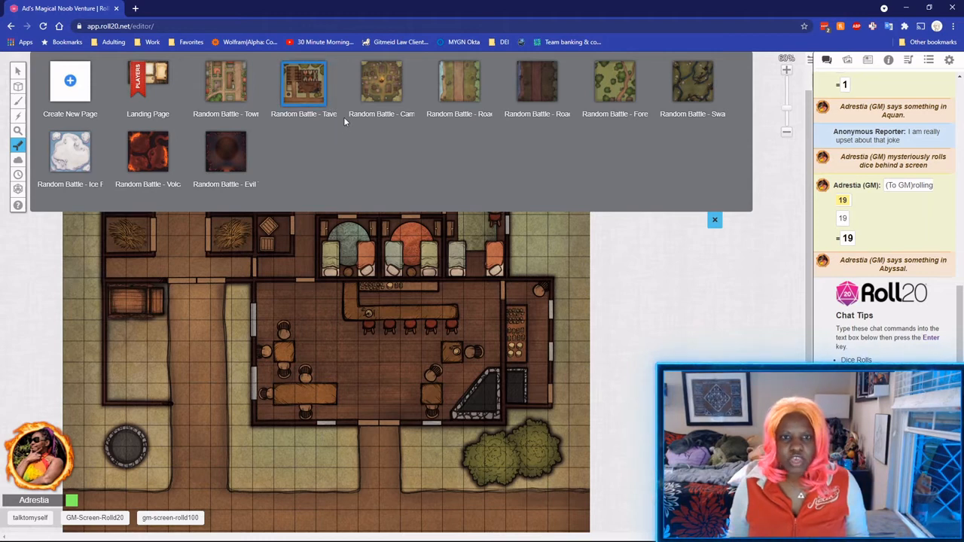
Make the tavern grid lines white and save the settings.
{"action": "left_click", "coordinate": [334, 87]}
{"action": "scroll", "coordinate": [411, 293], "scroll_direction": "down", "scroll_amount": 10}
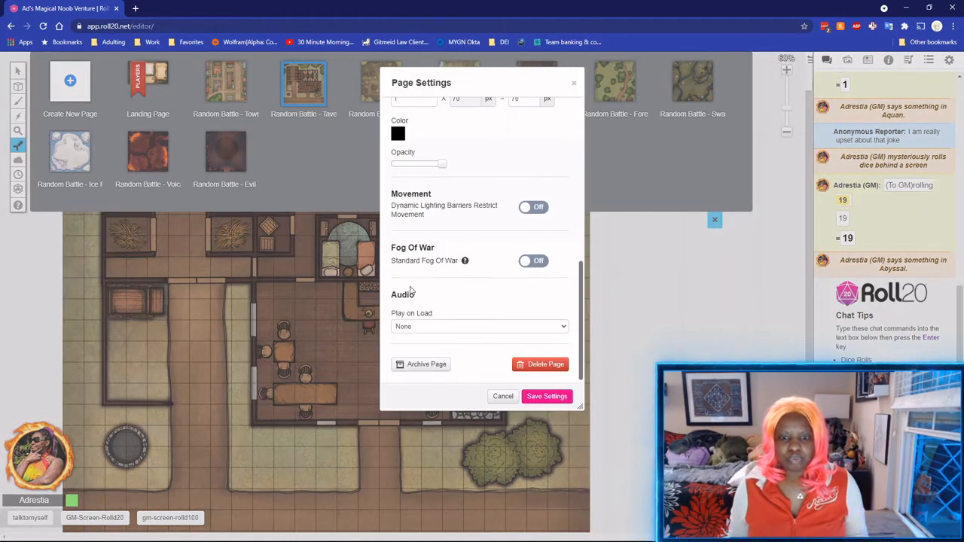
{"action": "left_click", "coordinate": [397, 137]}
{"action": "left_click", "coordinate": [414, 154]}
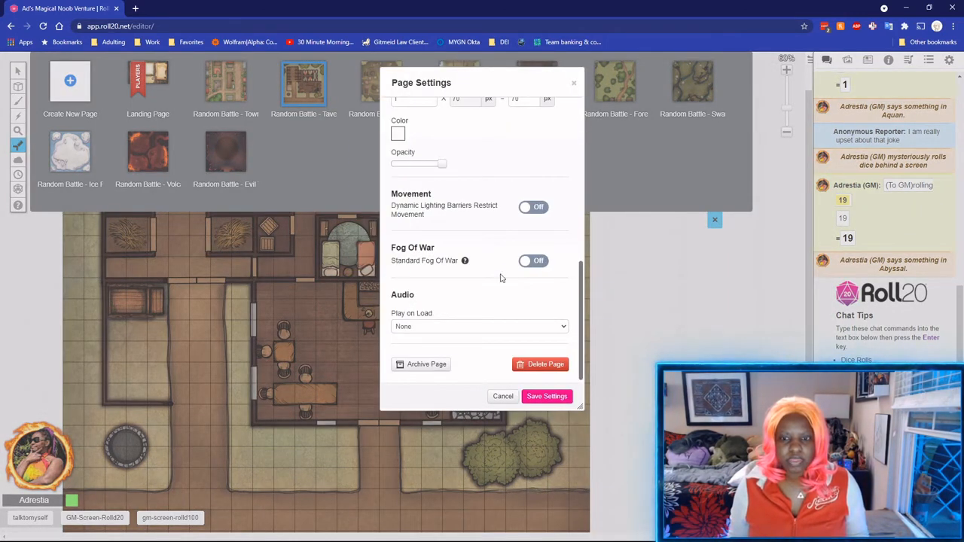
{"action": "left_click", "coordinate": [548, 396]}
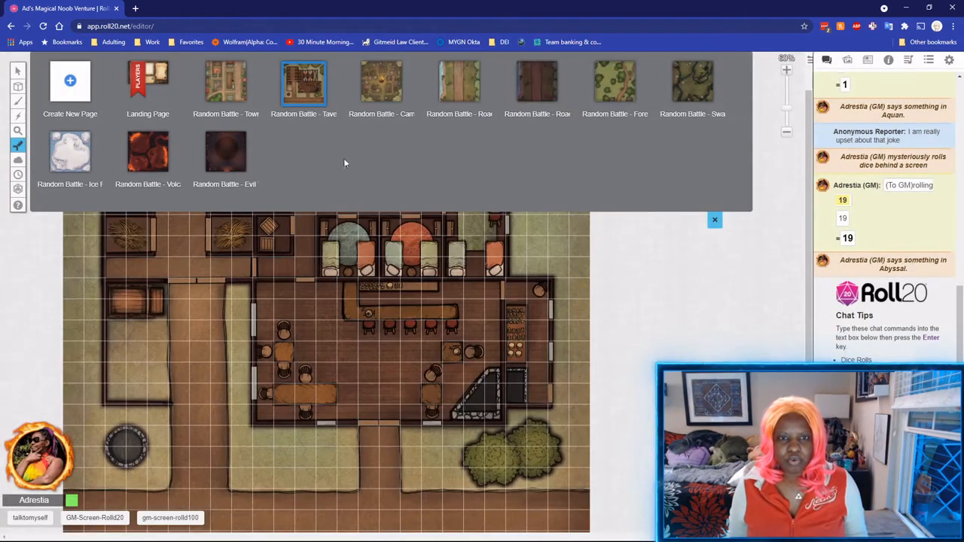
{"action": "mouse_move", "coordinate": [331, 87]}
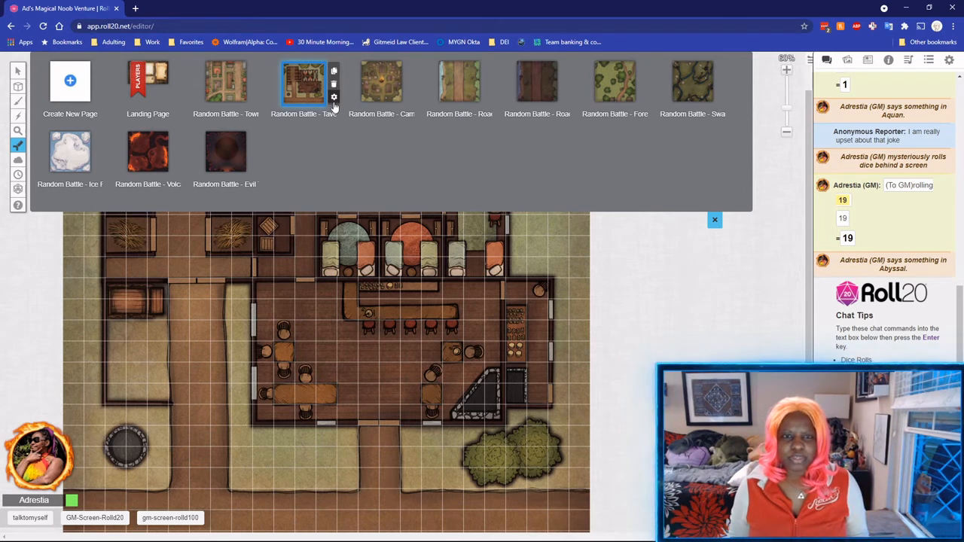
Change the grid to gray with low opacity and save.
{"action": "left_click", "coordinate": [335, 99]}
{"action": "scroll", "coordinate": [431, 287], "scroll_direction": "down", "scroll_amount": 5}
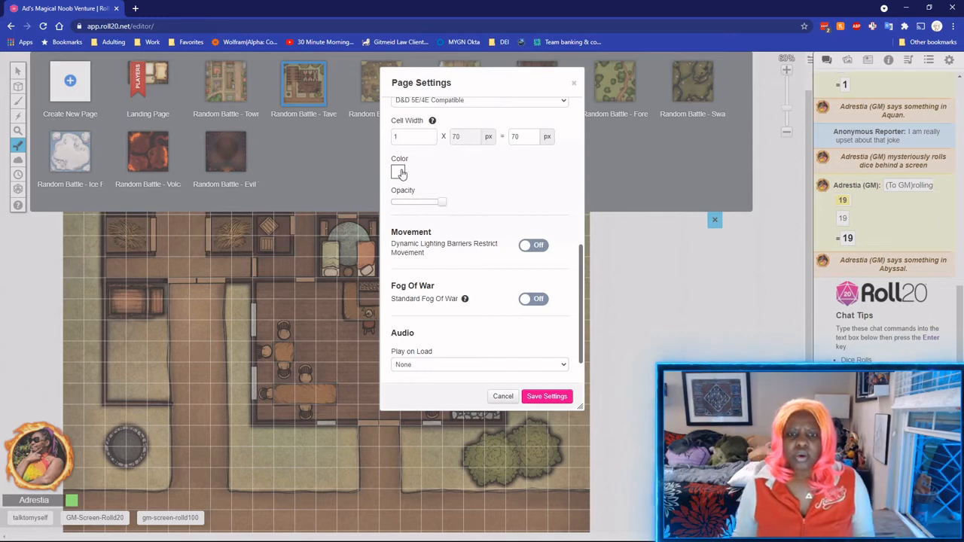
{"action": "left_click", "coordinate": [398, 172]}
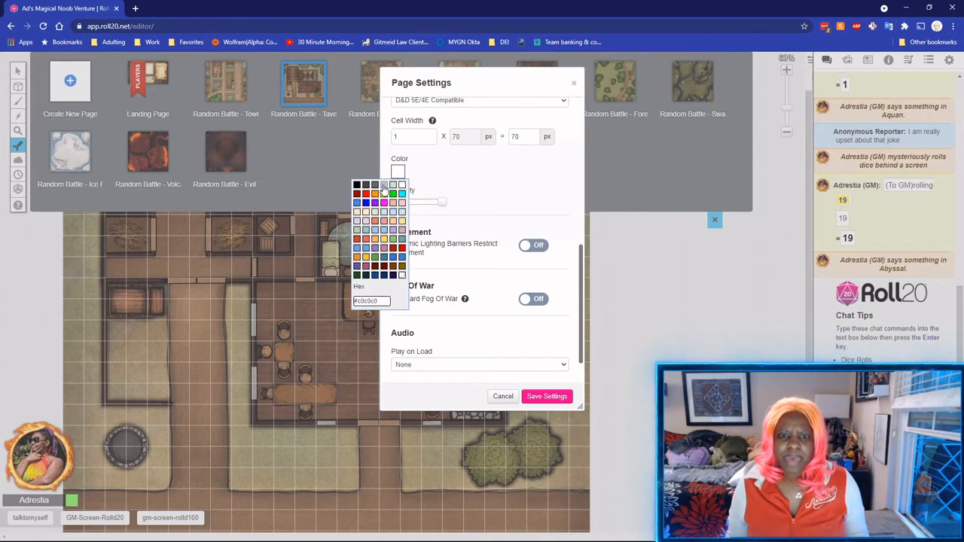
{"action": "left_click", "coordinate": [384, 185]}
{"action": "left_click_drag", "start_coordinate": [439, 201], "coordinate": [403, 206]}
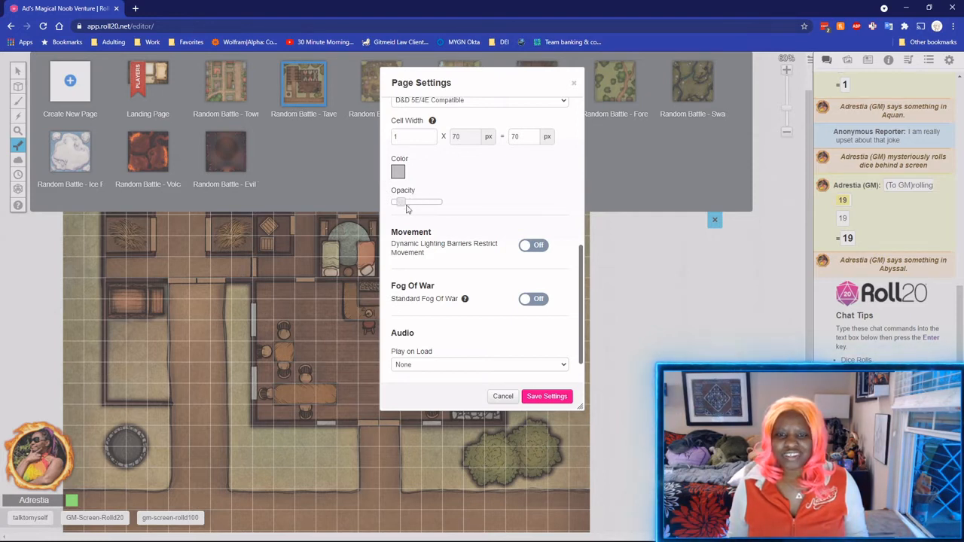
{"action": "left_click", "coordinate": [529, 392]}
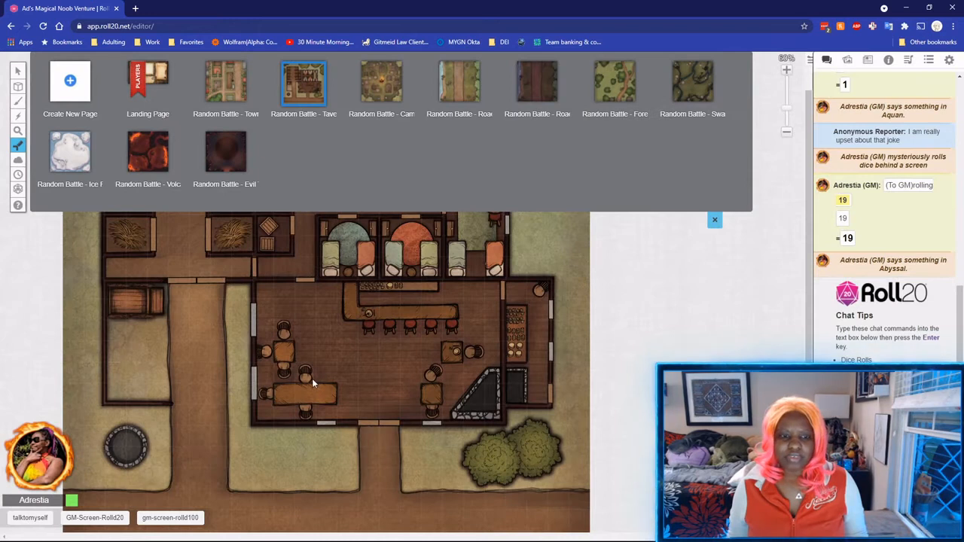
{"action": "scroll", "coordinate": [193, 325], "scroll_direction": "up", "scroll_amount": 2}
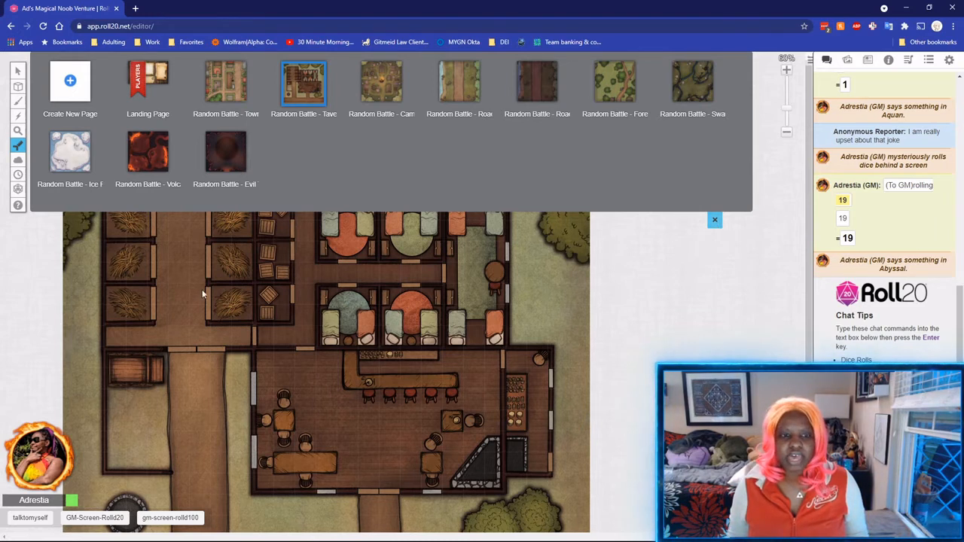
Review the page settings, cancel without changes, and hide the page list.
{"action": "left_click", "coordinate": [335, 99]}
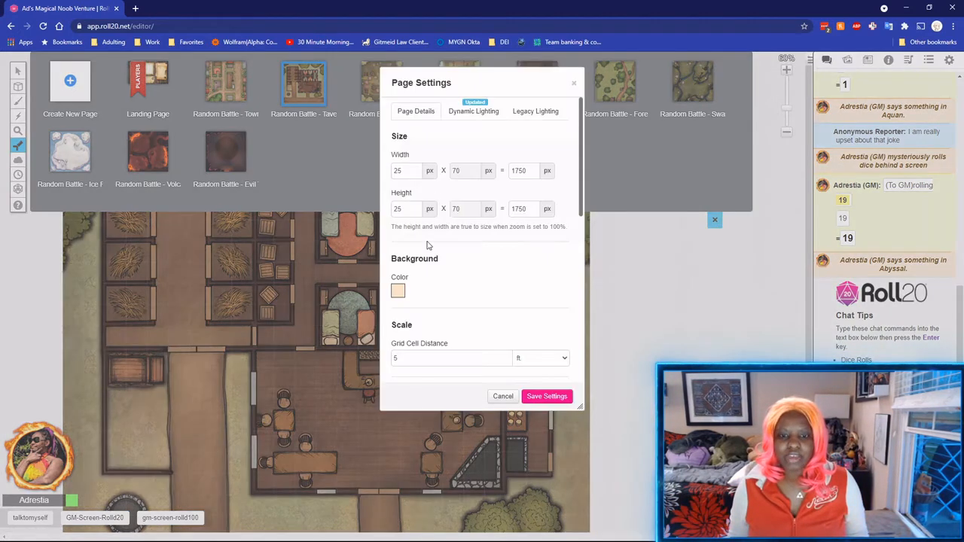
{"action": "scroll", "coordinate": [435, 253], "scroll_direction": "down", "scroll_amount": 3}
{"action": "scroll", "coordinate": [435, 253], "scroll_direction": "down", "scroll_amount": 3}
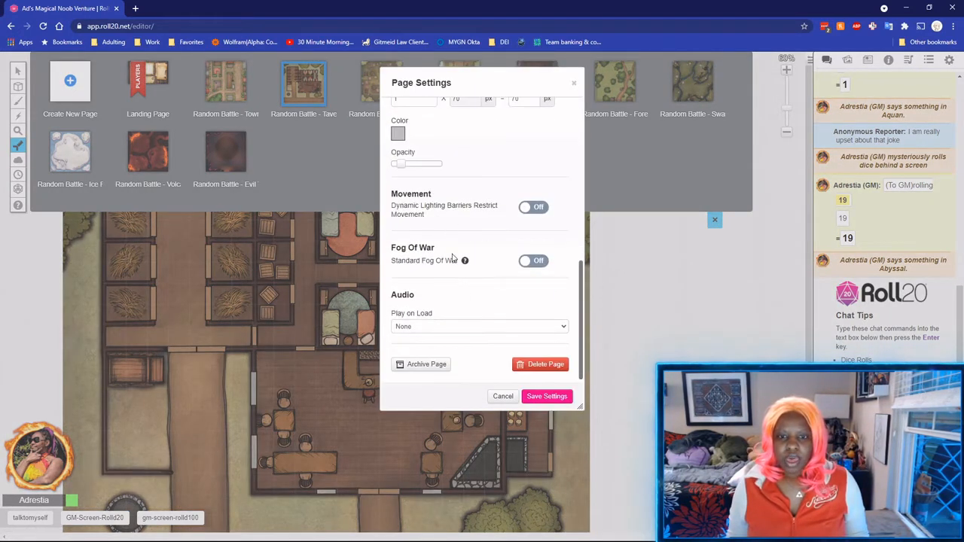
{"action": "scroll", "coordinate": [442, 241], "scroll_direction": "up", "scroll_amount": 3}
{"action": "scroll", "coordinate": [442, 240], "scroll_direction": "up", "scroll_amount": 2}
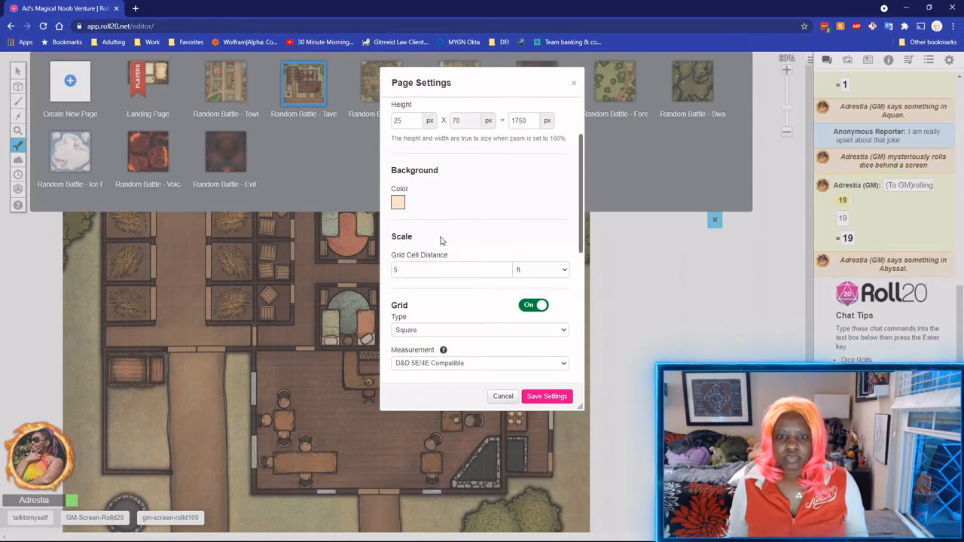
{"action": "scroll", "coordinate": [441, 241], "scroll_direction": "down", "scroll_amount": 5}
{"action": "left_click", "coordinate": [503, 397]}
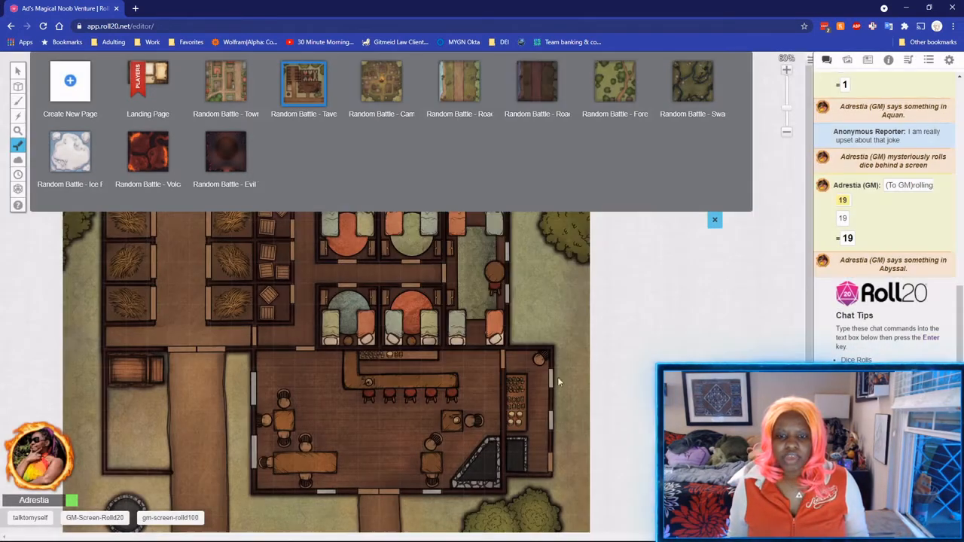
{"action": "left_click", "coordinate": [715, 220]}
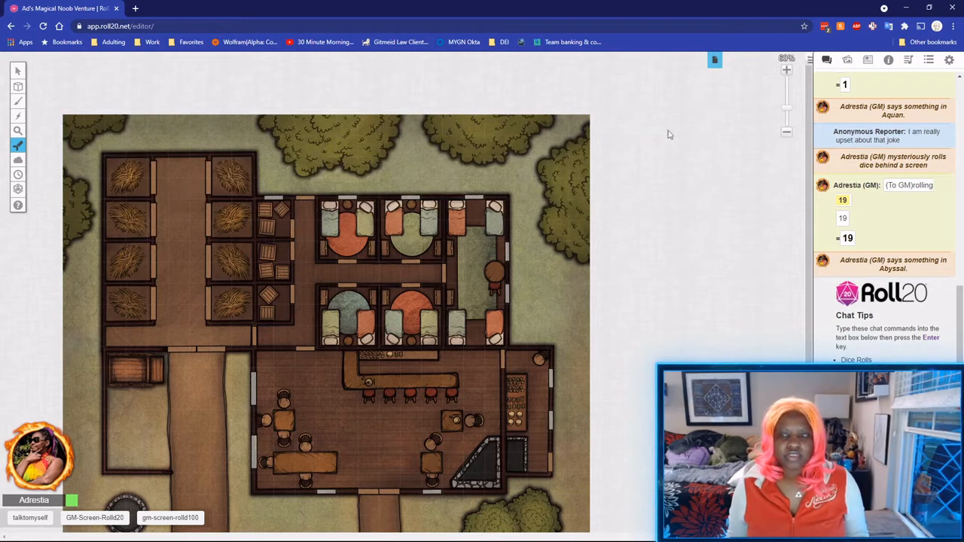
Show the journal and drag an entry from it onto the tavern map.
{"action": "left_click", "coordinate": [868, 60]}
{"action": "left_click_drag", "start_coordinate": [869, 242], "coordinate": [304, 338]}
{"action": "scroll", "coordinate": [309, 339], "scroll_direction": "down", "scroll_amount": 2}
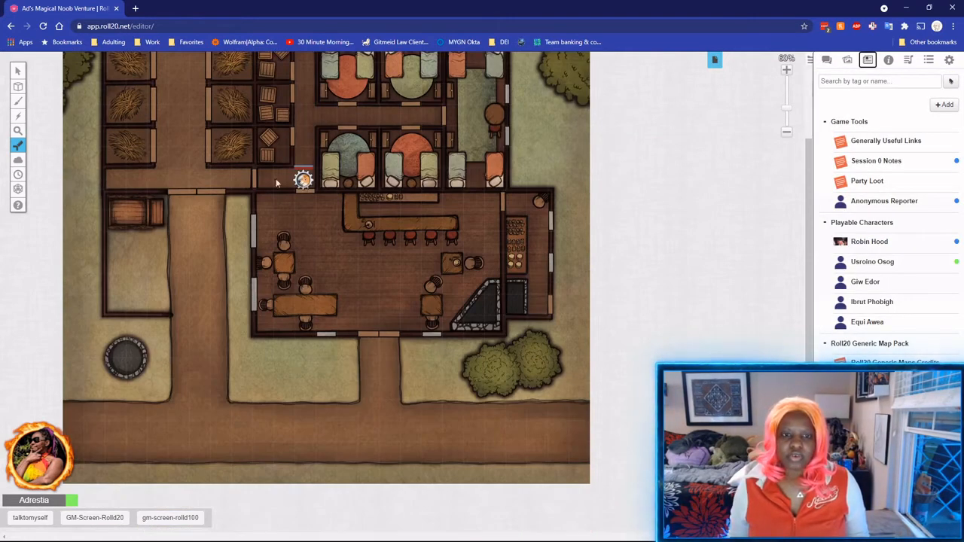
Move the tokens into the tavern room, placing one 15 ft across the floor below the bar.
{"action": "left_click", "coordinate": [18, 70]}
{"action": "left_click_drag", "start_coordinate": [304, 179], "coordinate": [325, 224]}
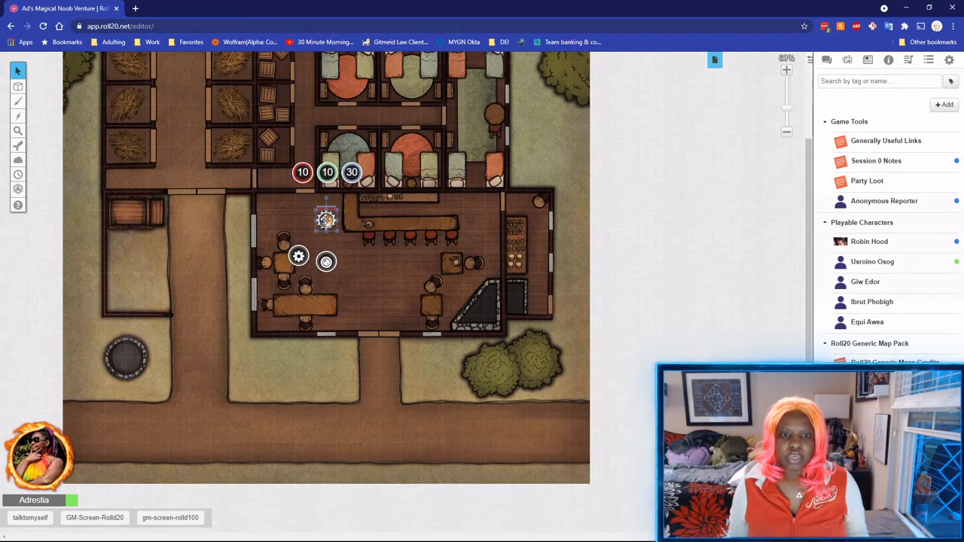
{"action": "left_click", "coordinate": [340, 241]}
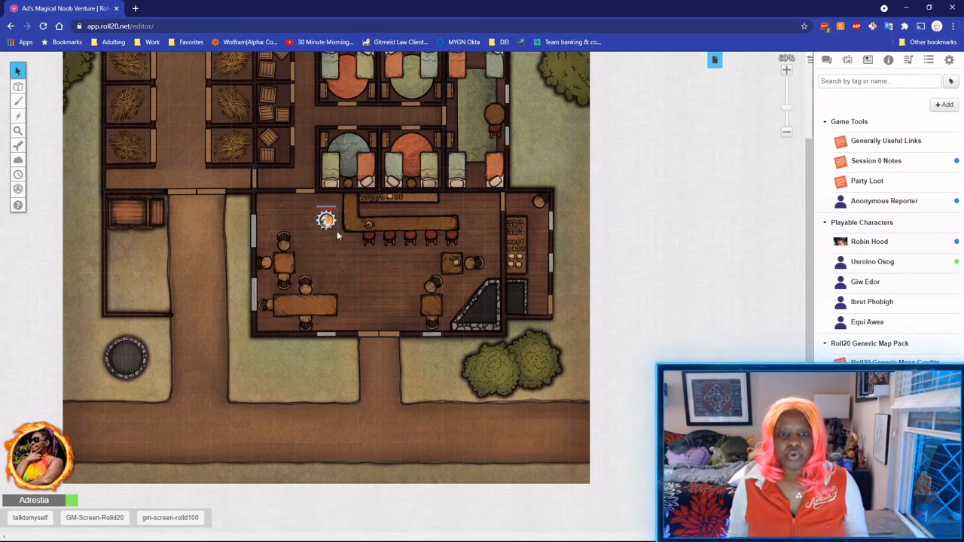
{"action": "left_click_drag", "start_coordinate": [326, 220], "coordinate": [339, 234]}
{"action": "left_click_drag", "start_coordinate": [332, 245], "coordinate": [325, 220]}
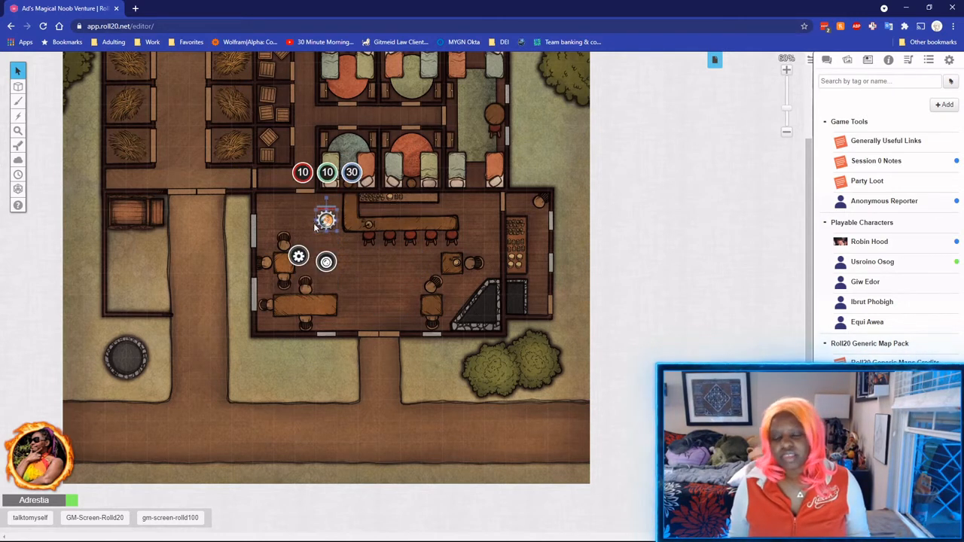
{"action": "left_click_drag", "start_coordinate": [325, 220], "coordinate": [389, 262]}
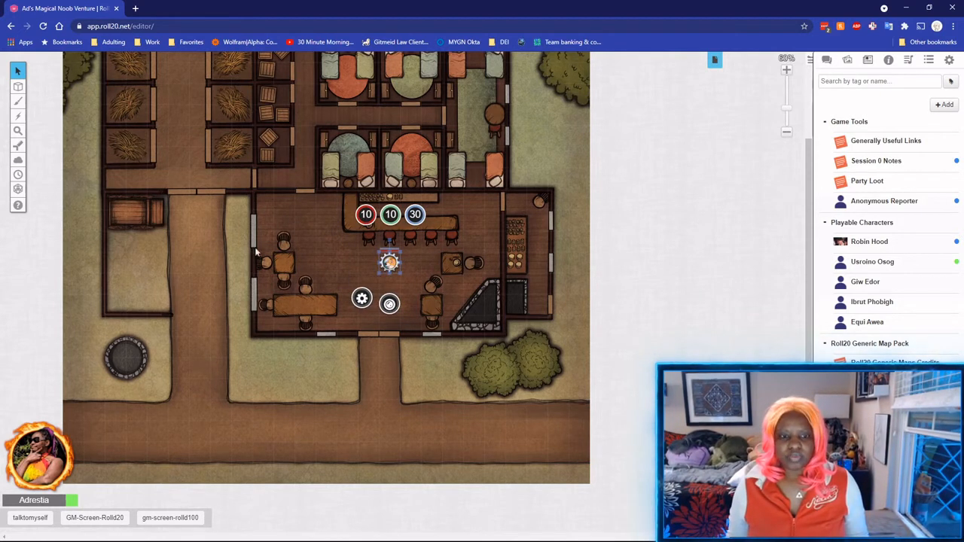
Review the Tavern page's settings, with Tavern Music by Tabletop Audio on load, and save them.
{"action": "left_click", "coordinate": [715, 66]}
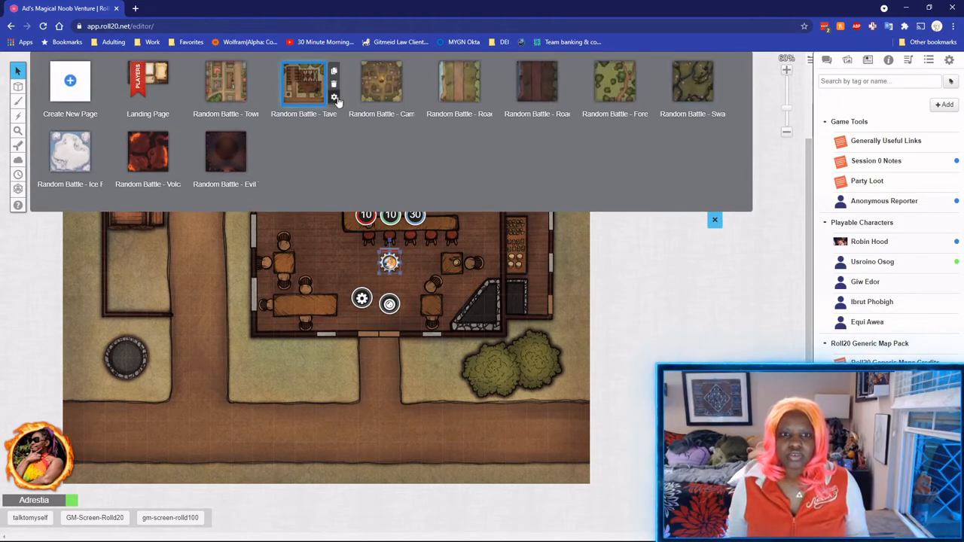
{"action": "left_click", "coordinate": [332, 97]}
{"action": "scroll", "coordinate": [452, 236], "scroll_direction": "down", "scroll_amount": 10}
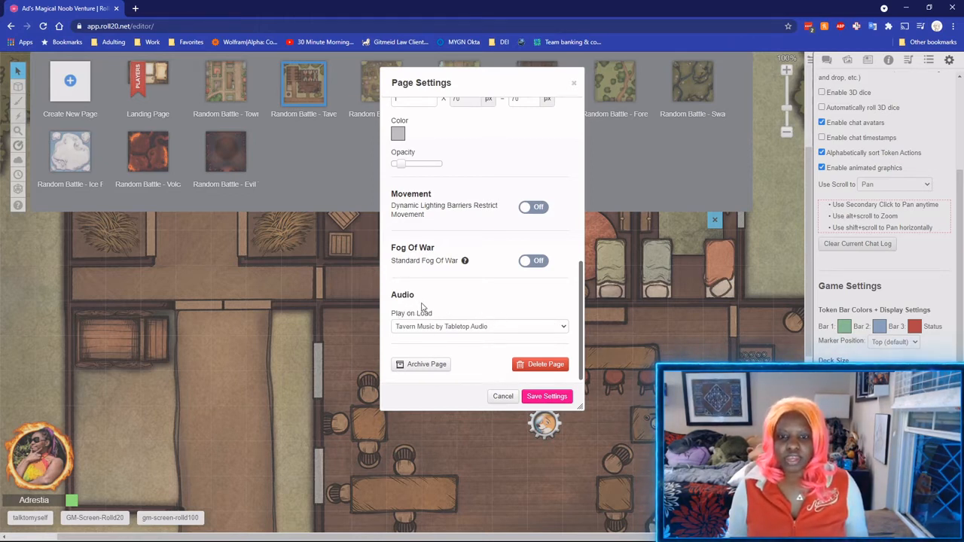
{"action": "left_click", "coordinate": [548, 397]}
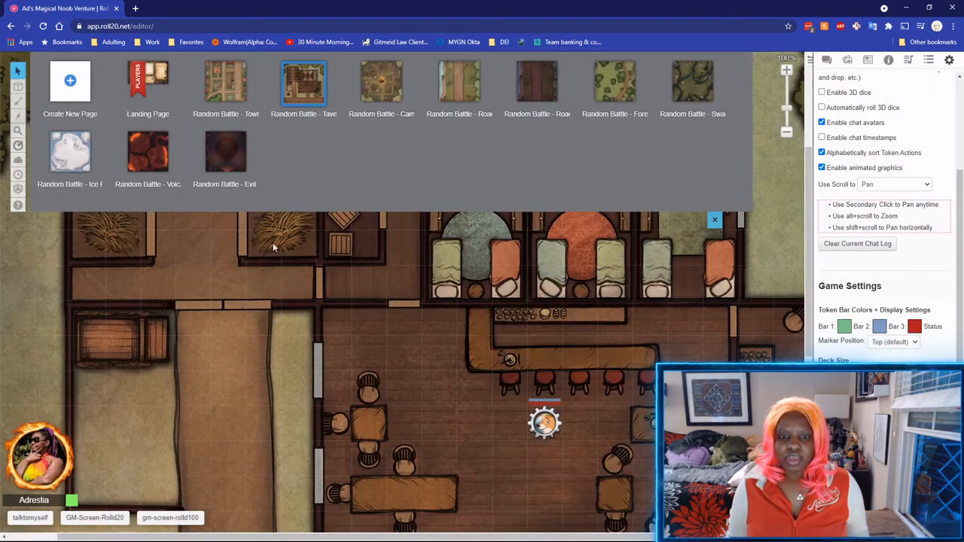
Move the players to the Tavern battle page and zoom the map out to 40%.
{"action": "mouse_move", "coordinate": [140, 84]}
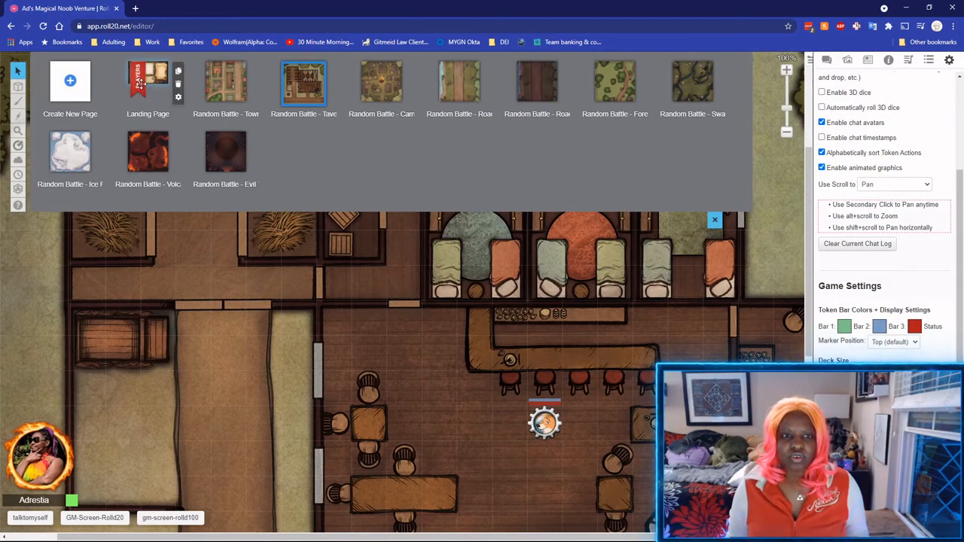
{"action": "left_click_drag", "start_coordinate": [140, 84], "coordinate": [304, 81]}
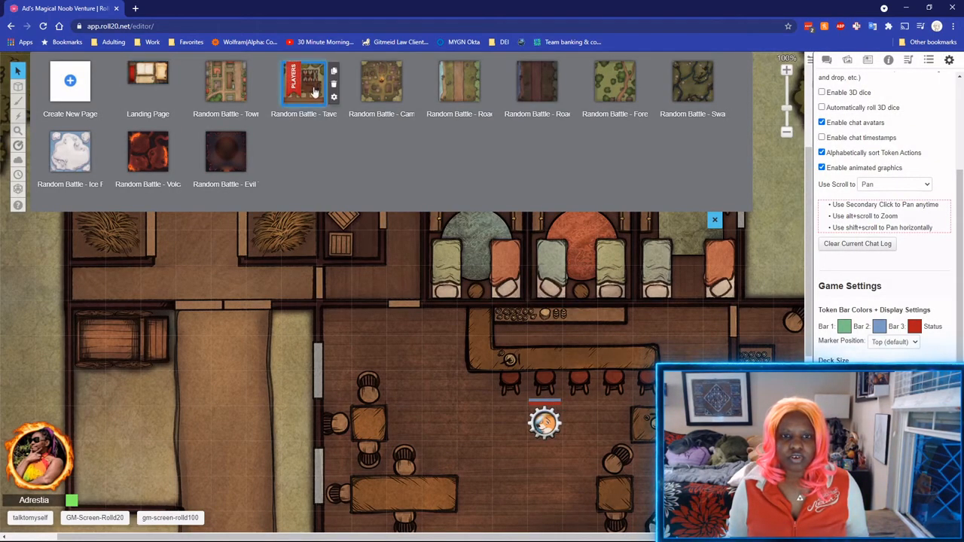
{"action": "left_click", "coordinate": [784, 133]}
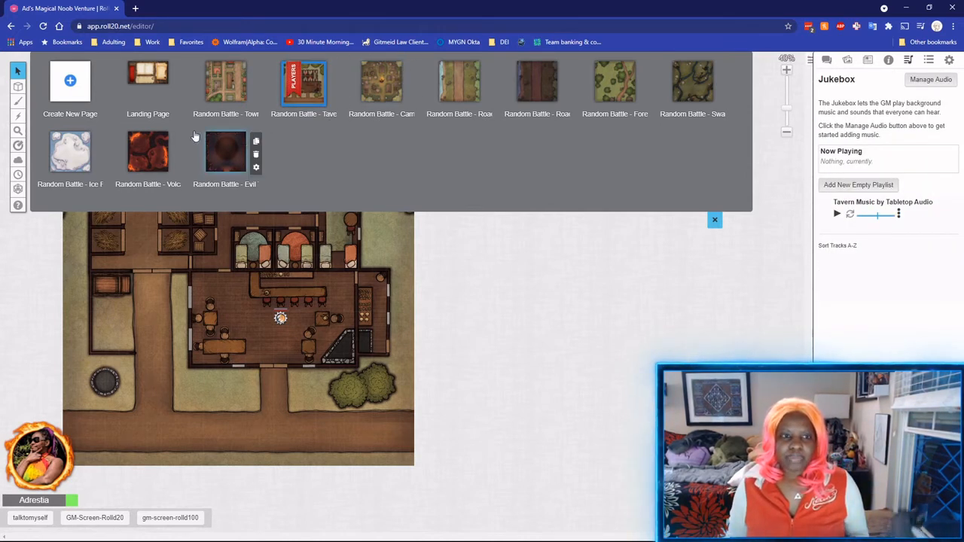
Create a new blank Untitled page and make it the open page.
{"action": "left_click", "coordinate": [75, 91]}
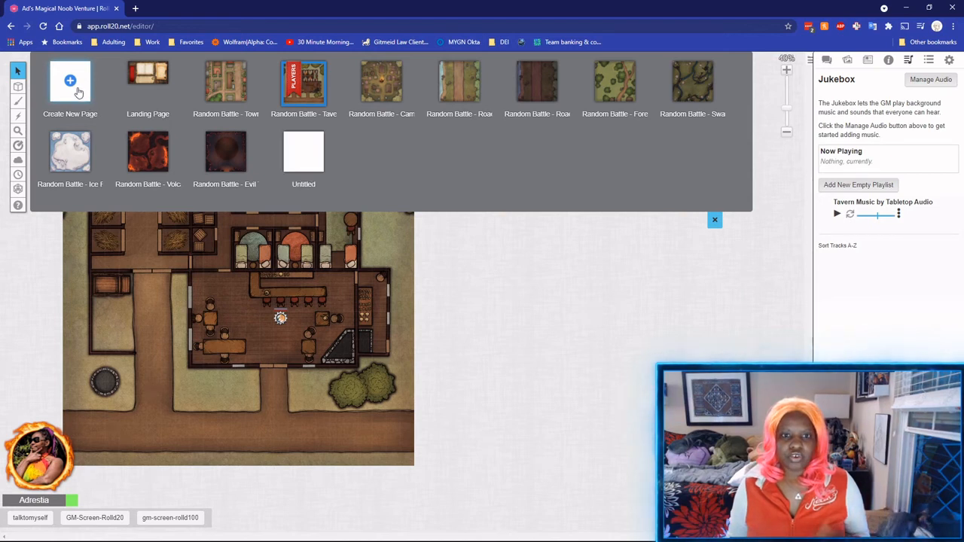
{"action": "mouse_move", "coordinate": [309, 157]}
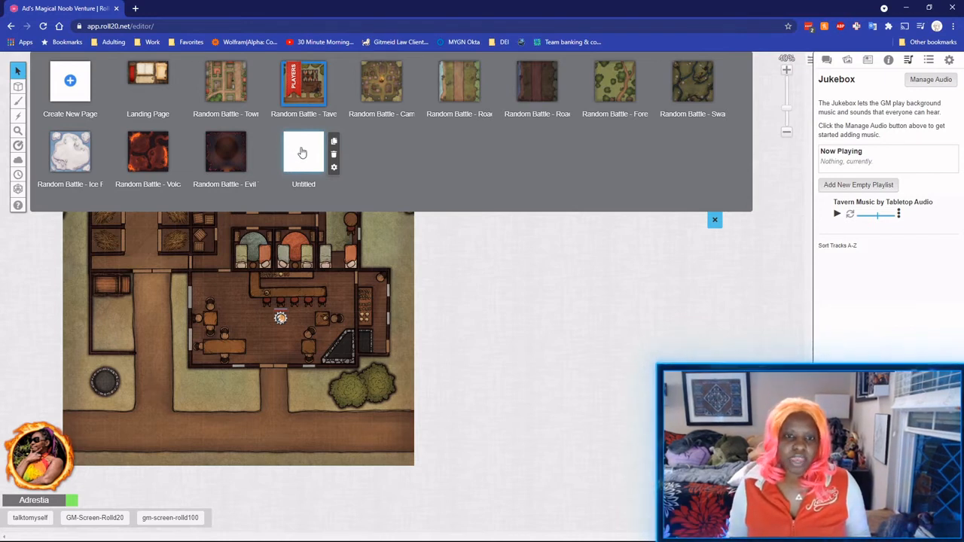
{"action": "left_click", "coordinate": [304, 153]}
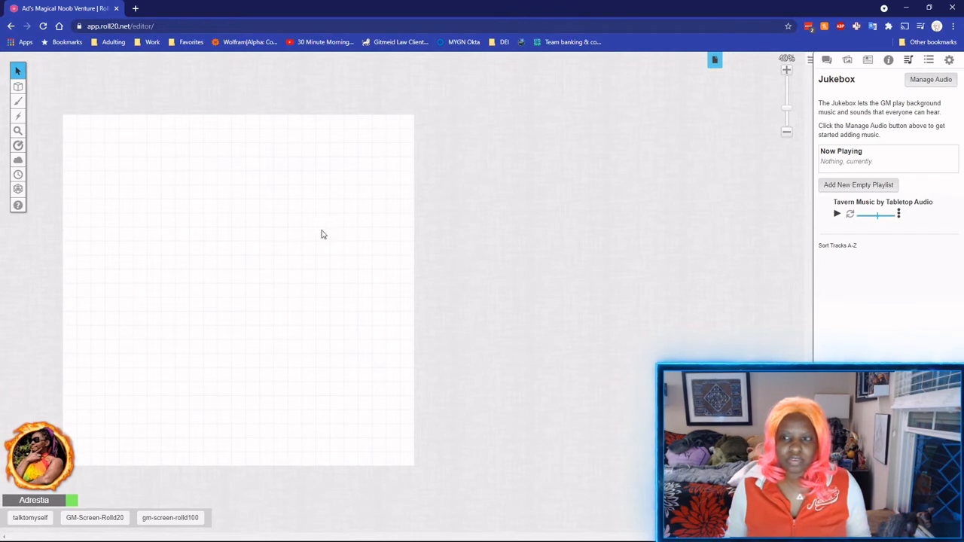
Search the art library for 'map' and drop a map image onto the page.
{"action": "left_click", "coordinate": [826, 59]}
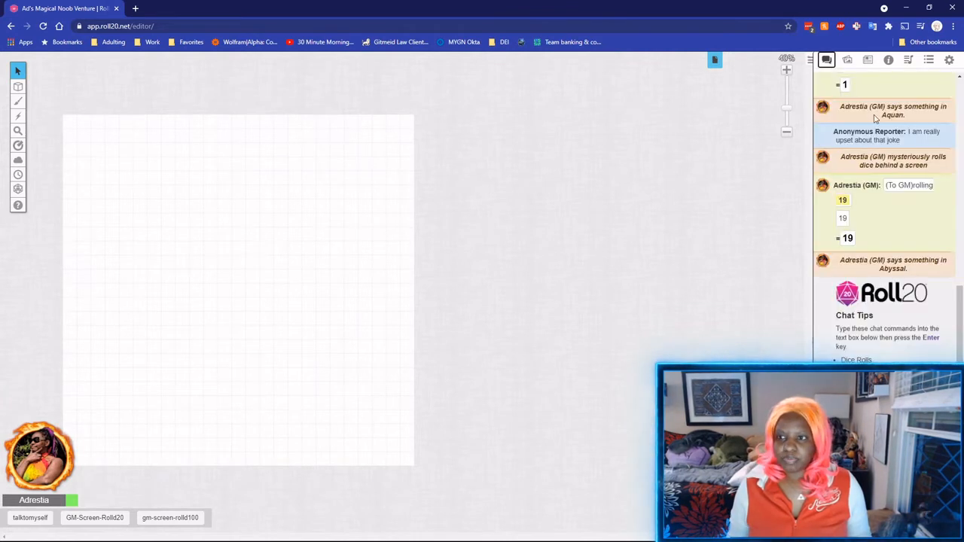
{"action": "left_click", "coordinate": [848, 59]}
{"action": "left_click", "coordinate": [861, 106]}
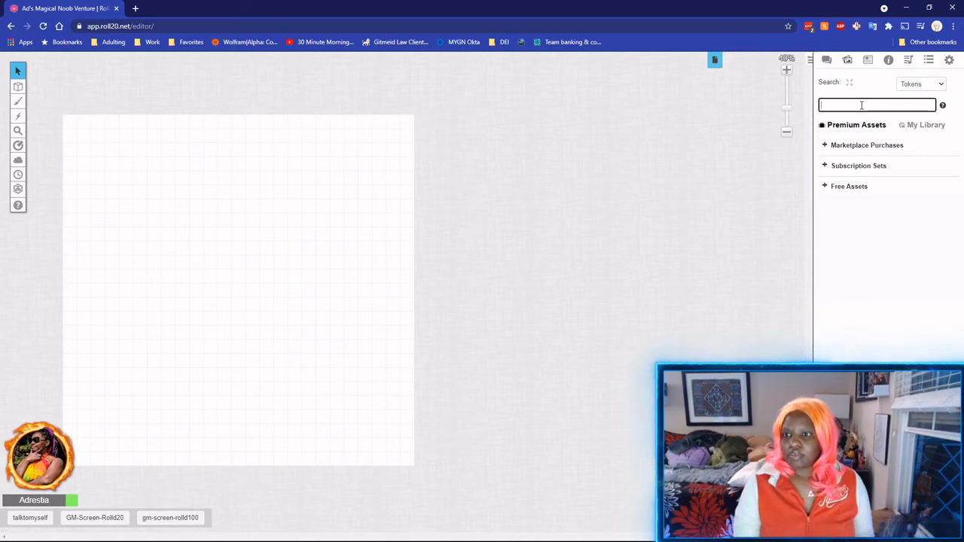
{"action": "type", "text": "map"}
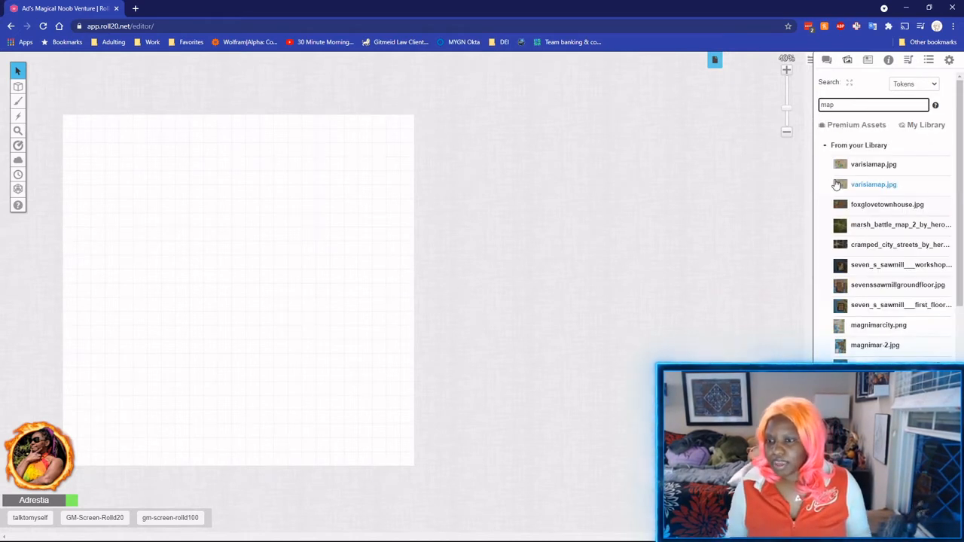
{"action": "left_click_drag", "start_coordinate": [851, 285], "coordinate": [196, 239]}
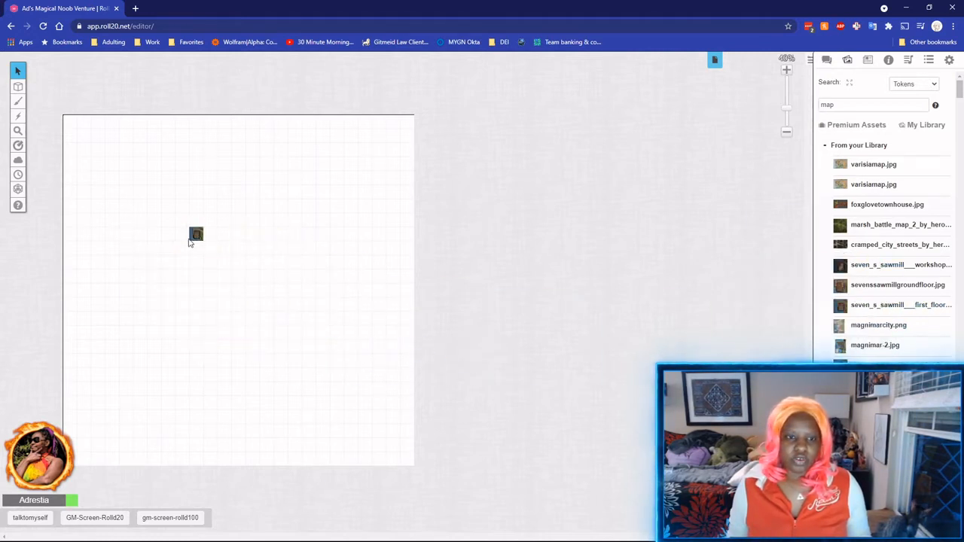
Delete the small stray map image from the Objects & Tokens layer.
{"action": "mouse_move", "coordinate": [15, 87]}
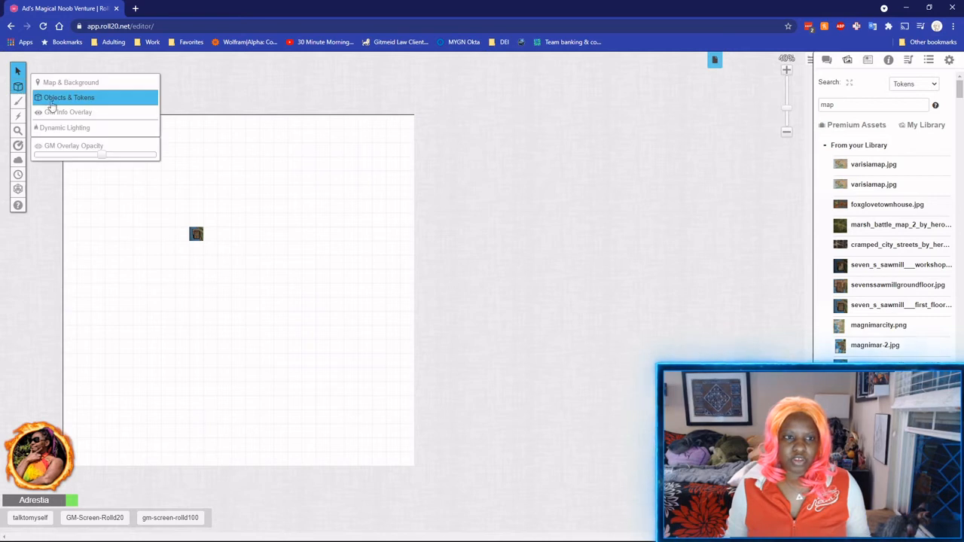
{"action": "left_click", "coordinate": [49, 104]}
{"action": "left_click", "coordinate": [196, 234]}
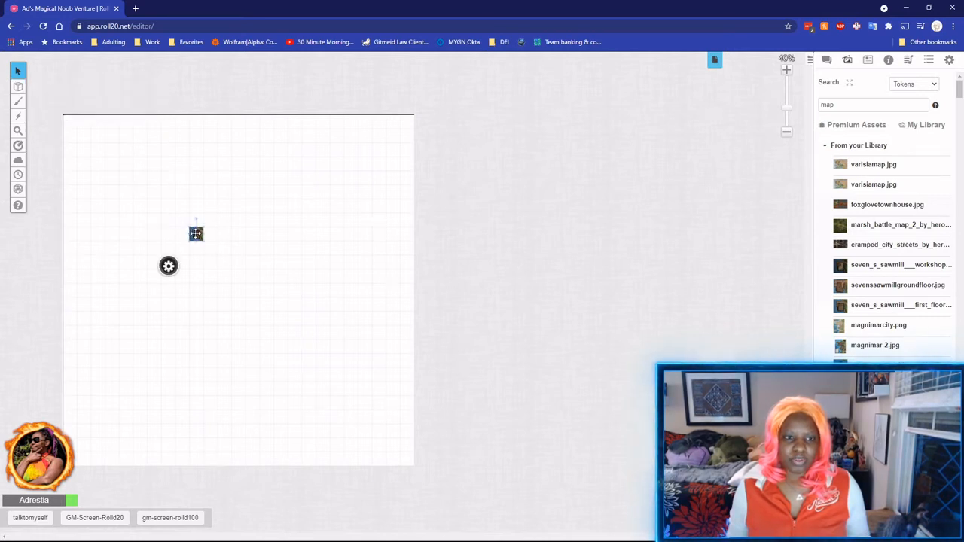
{"action": "key", "text": "Delete"}
Place the sawmill first-floor map on the Map & Background layer.
{"action": "mouse_move", "coordinate": [17, 87]}
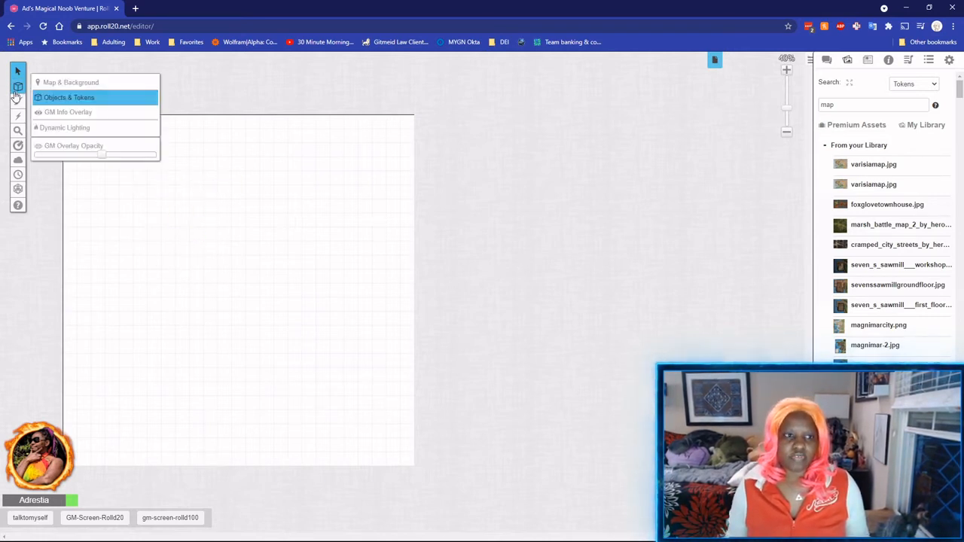
{"action": "left_click", "coordinate": [53, 83]}
{"action": "mouse_move", "coordinate": [905, 324]}
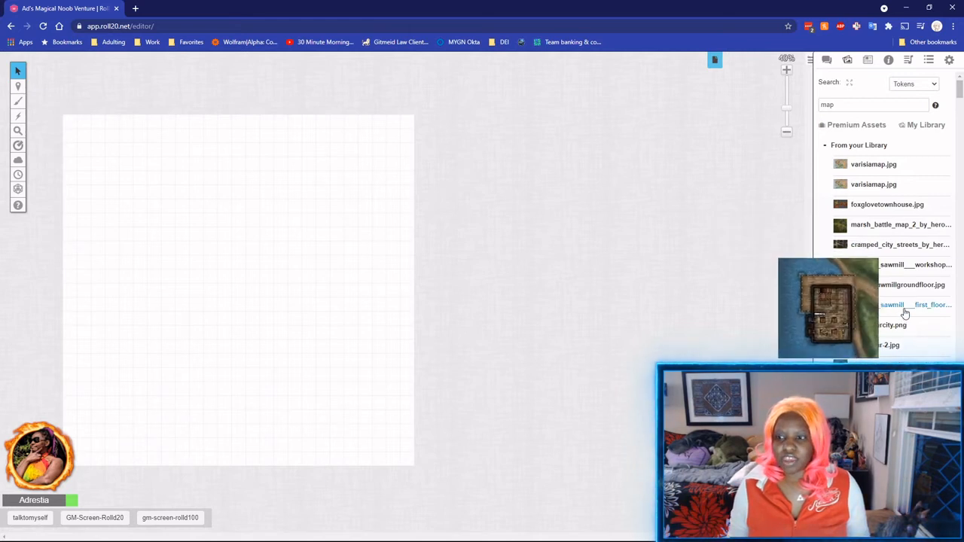
{"action": "left_click_drag", "start_coordinate": [902, 307], "coordinate": [414, 465]}
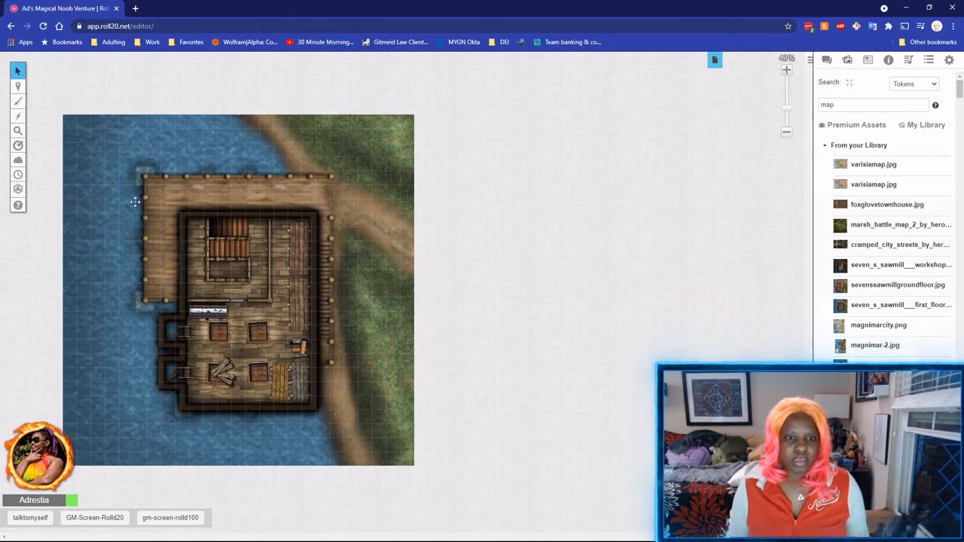
{"action": "mouse_move", "coordinate": [18, 87]}
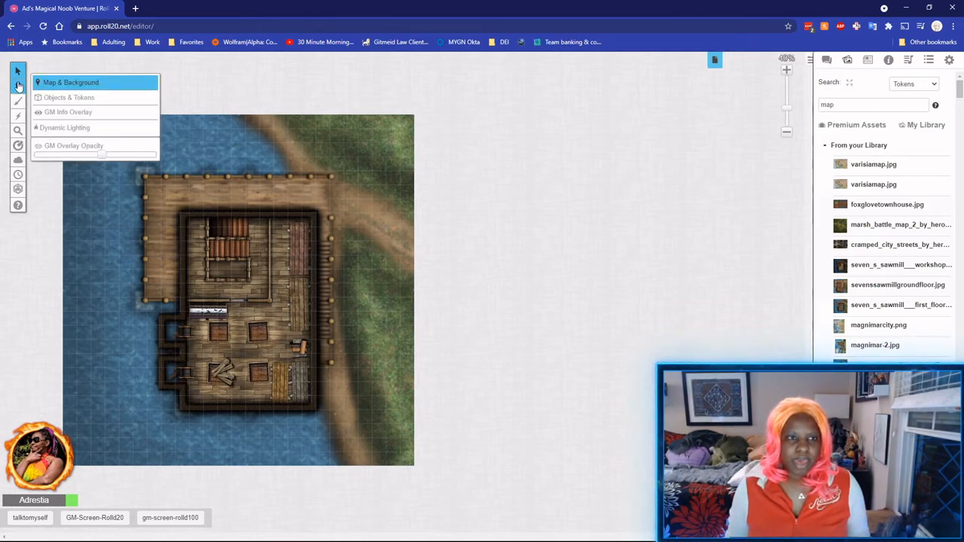
{"action": "left_click", "coordinate": [68, 97]}
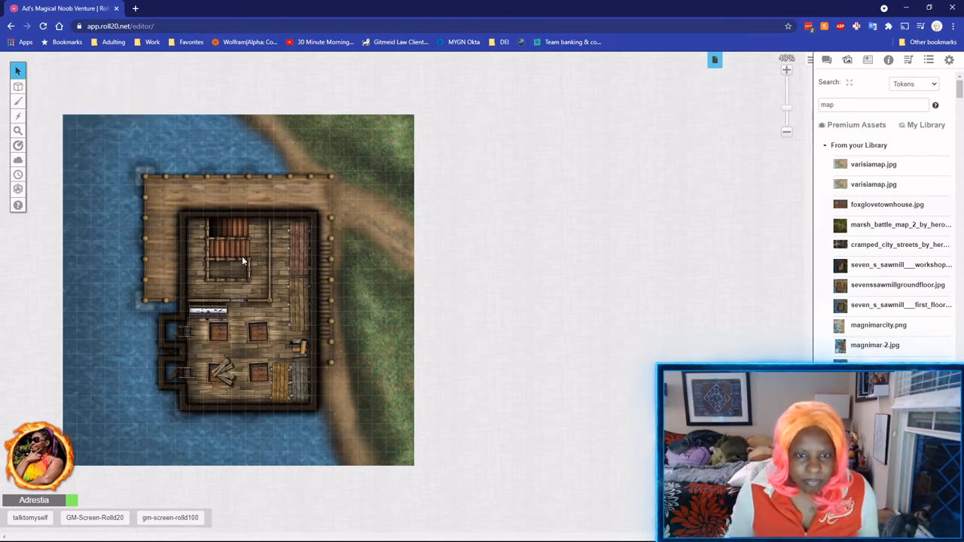
{"action": "left_click", "coordinate": [786, 70]}
{"action": "left_click", "coordinate": [786, 70]}
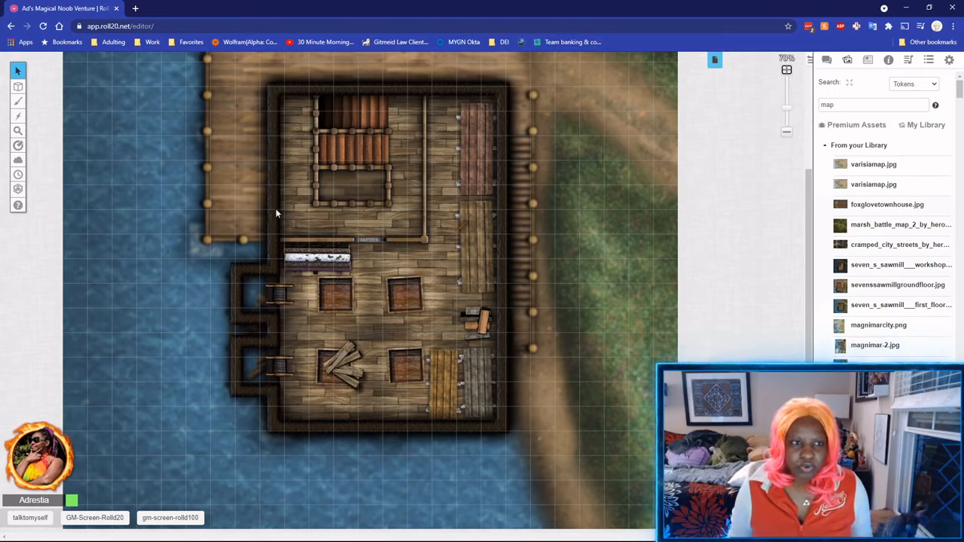
{"action": "left_click", "coordinate": [43, 82]}
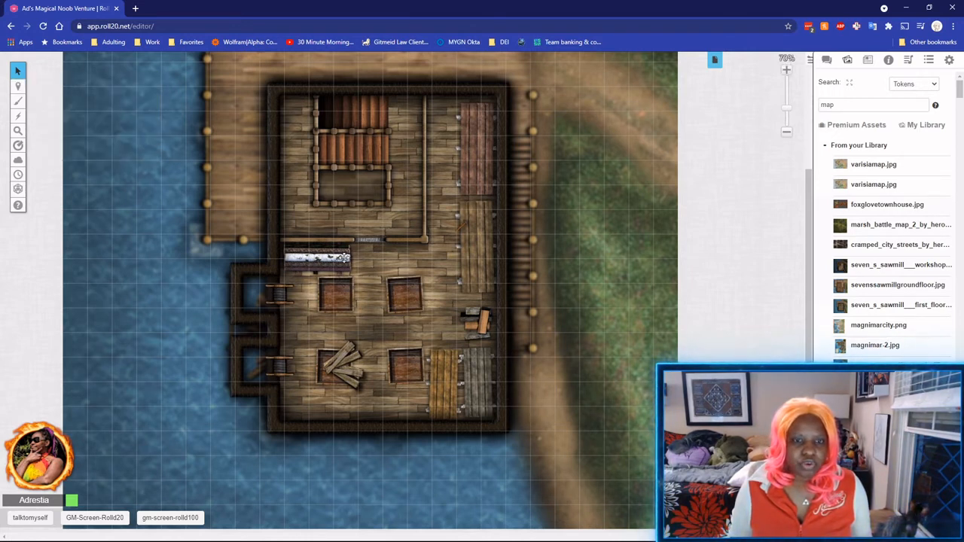
{"action": "right_click", "coordinate": [358, 257]}
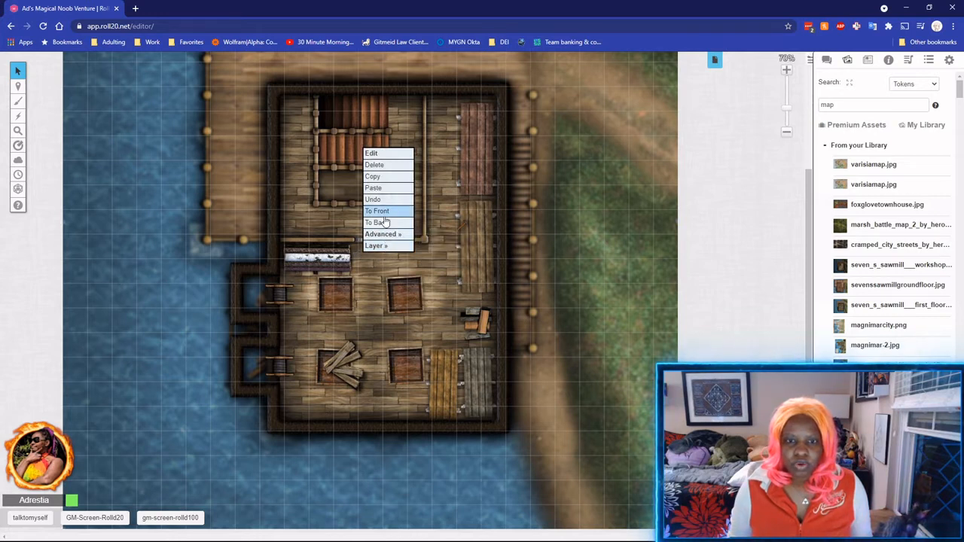
{"action": "mouse_move", "coordinate": [386, 235]}
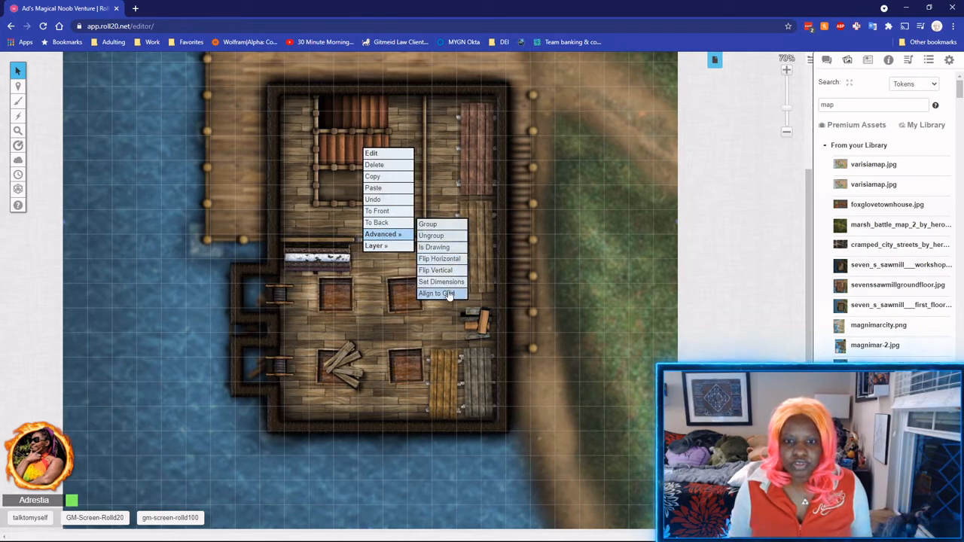
{"action": "left_click", "coordinate": [444, 249]}
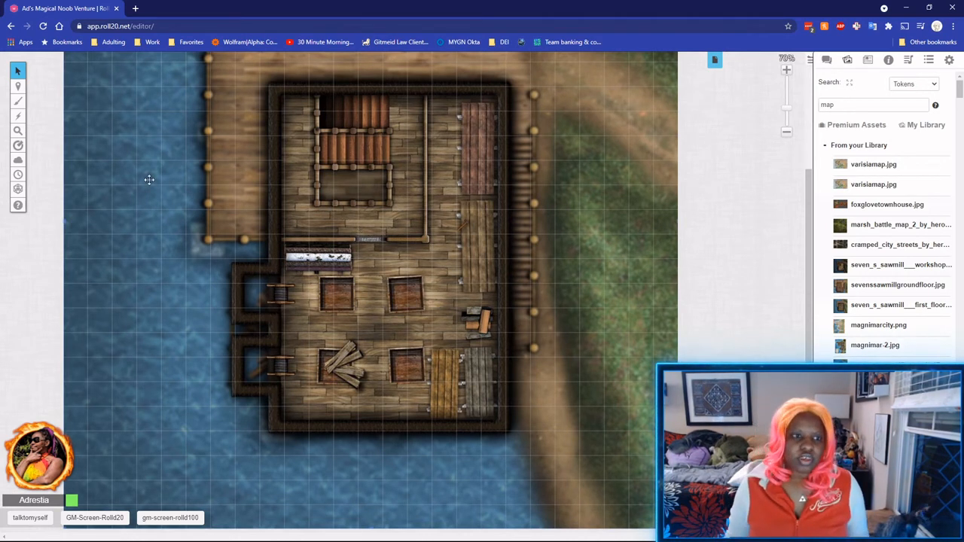
Align the sawmill map to the page grid using a 3x3-cell alignment box.
{"action": "right_click", "coordinate": [260, 211]}
{"action": "mouse_move", "coordinate": [279, 193]}
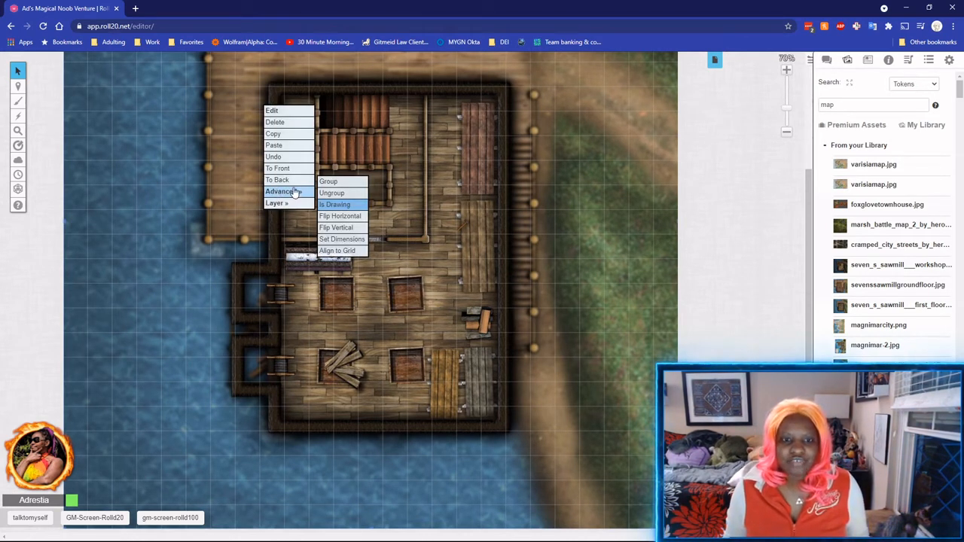
{"action": "left_click", "coordinate": [349, 254]}
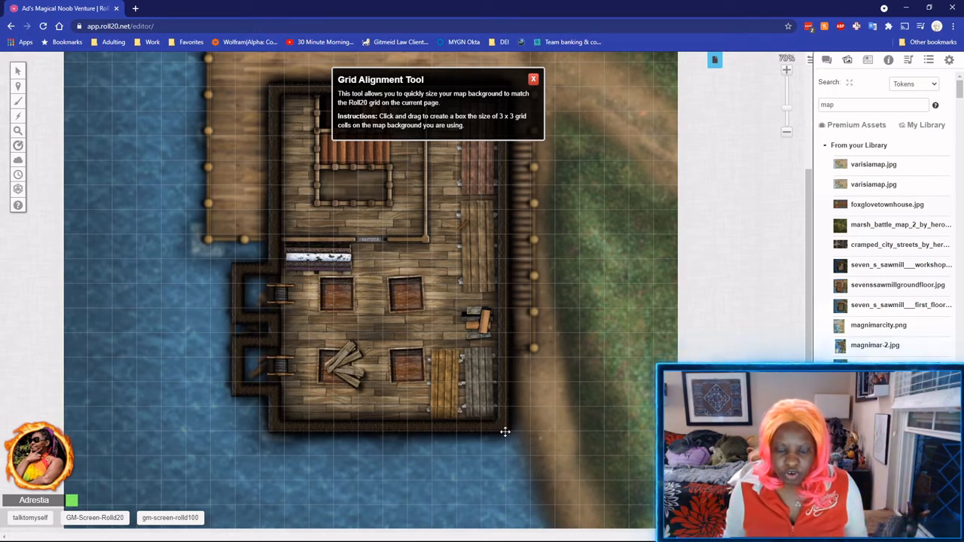
{"action": "left_click_drag", "start_coordinate": [505, 431], "coordinate": [389, 332]}
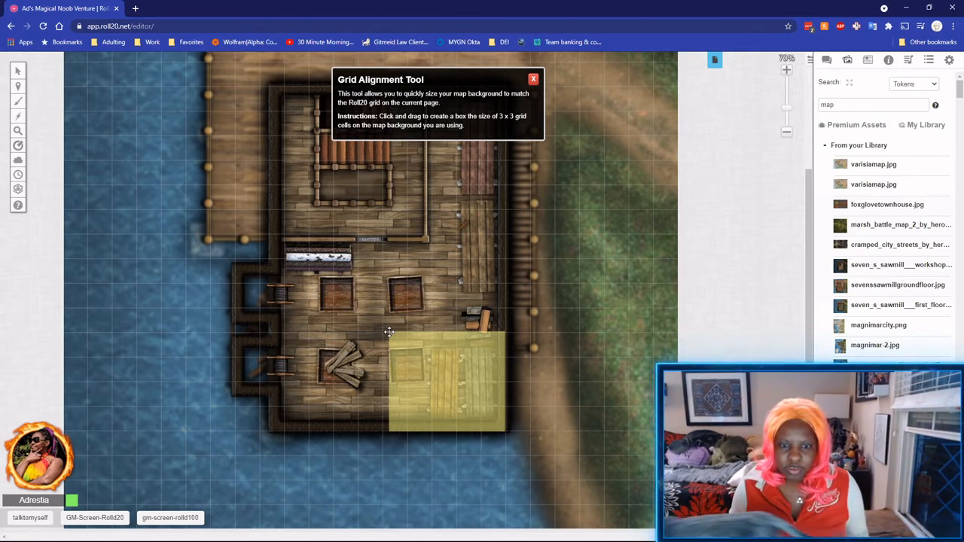
{"action": "left_click_drag", "start_coordinate": [389, 332], "coordinate": [388, 332]}
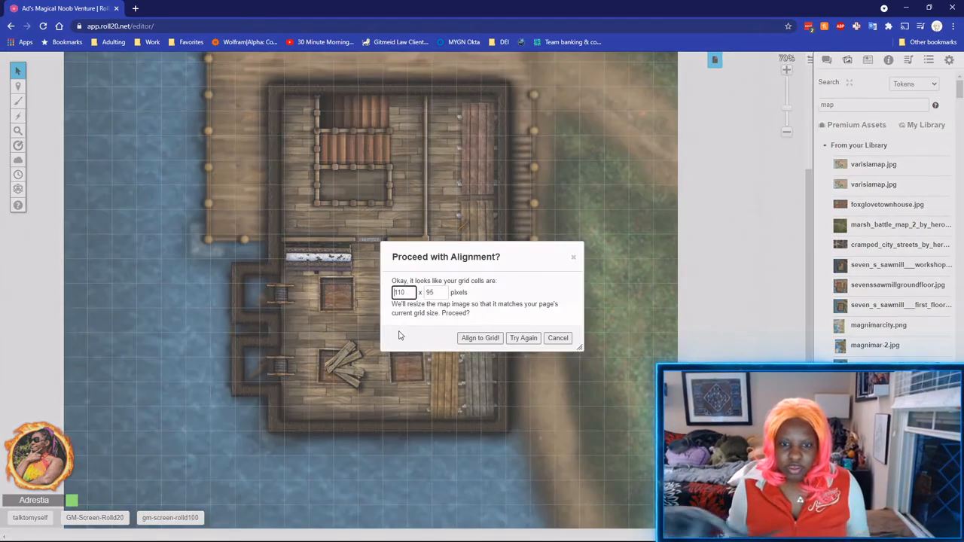
{"action": "left_click", "coordinate": [480, 338]}
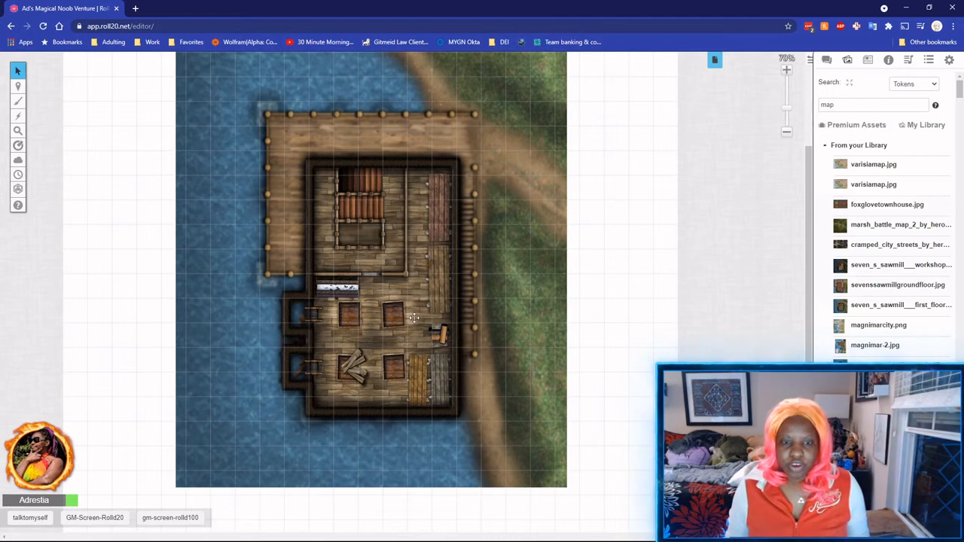
Shift the sawmill map up and left against the page's top-left corner.
{"action": "scroll", "coordinate": [416, 314], "scroll_direction": "up", "scroll_amount": 2}
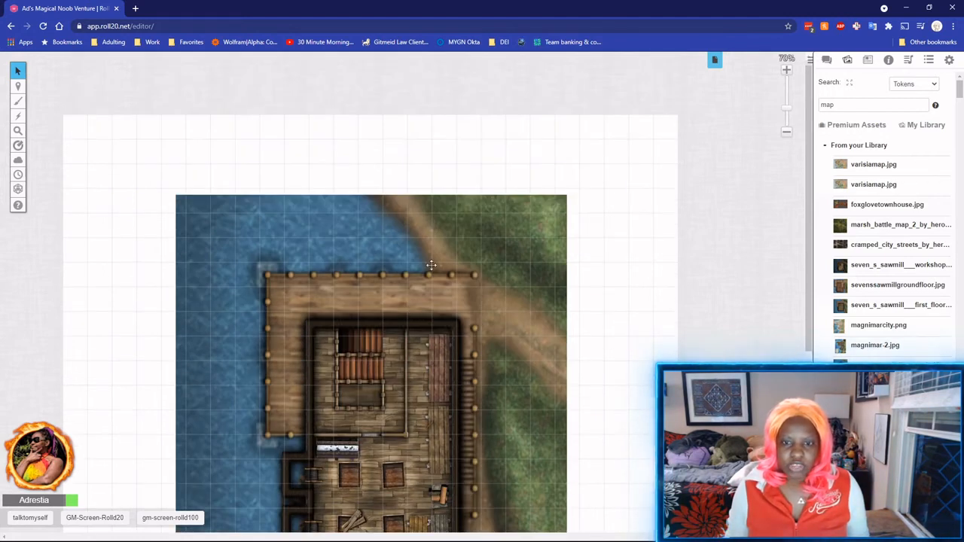
{"action": "scroll", "coordinate": [399, 309], "scroll_direction": "down", "scroll_amount": 5}
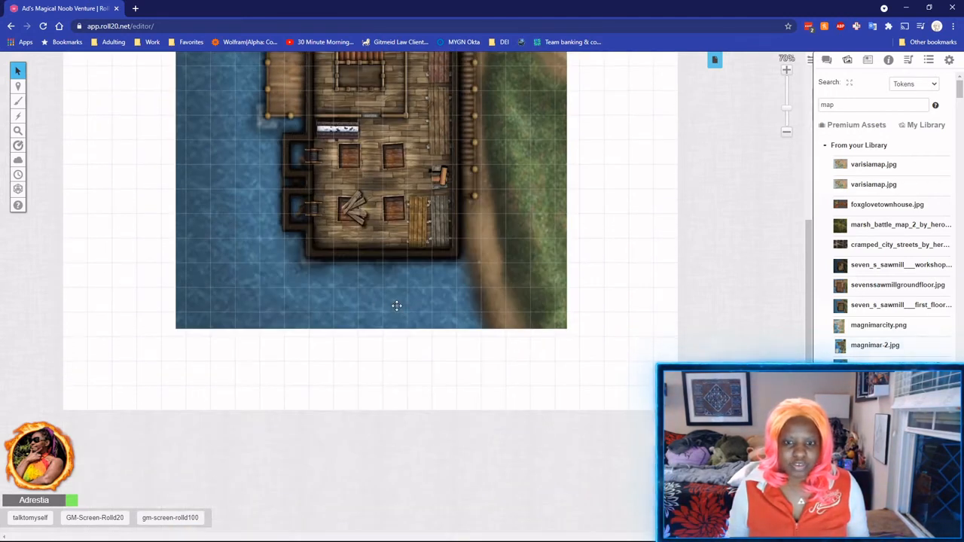
{"action": "scroll", "coordinate": [394, 304], "scroll_direction": "up", "scroll_amount": 3}
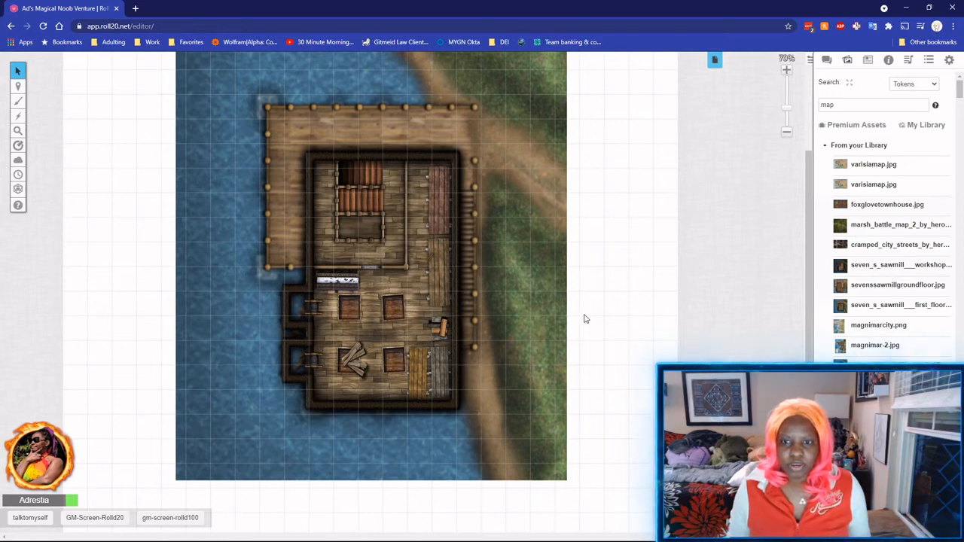
{"action": "scroll", "coordinate": [583, 319], "scroll_direction": "up", "scroll_amount": 3}
{"action": "scroll", "coordinate": [316, 241], "scroll_direction": "down", "scroll_amount": 2}
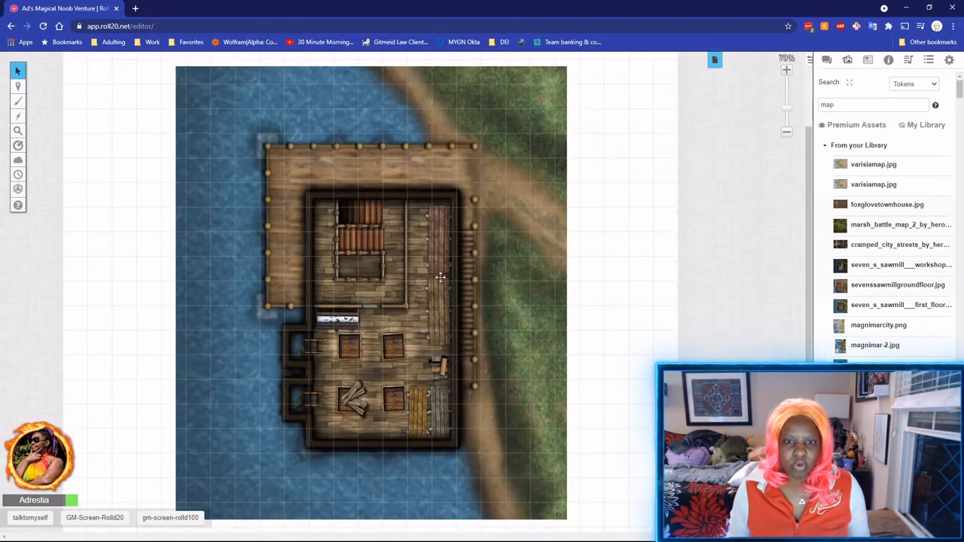
{"action": "scroll", "coordinate": [534, 316], "scroll_direction": "up", "scroll_amount": 2}
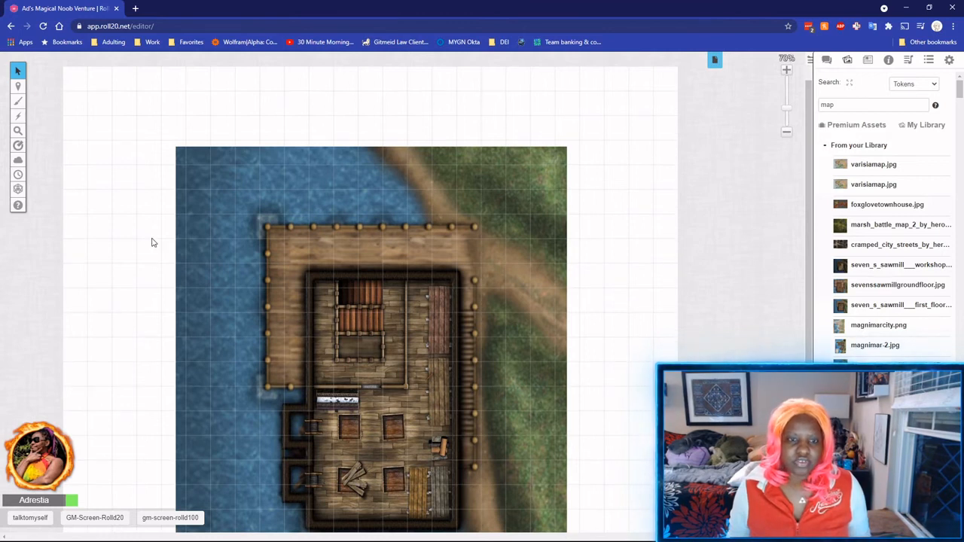
{"action": "left_click_drag", "start_coordinate": [320, 321], "coordinate": [248, 301]}
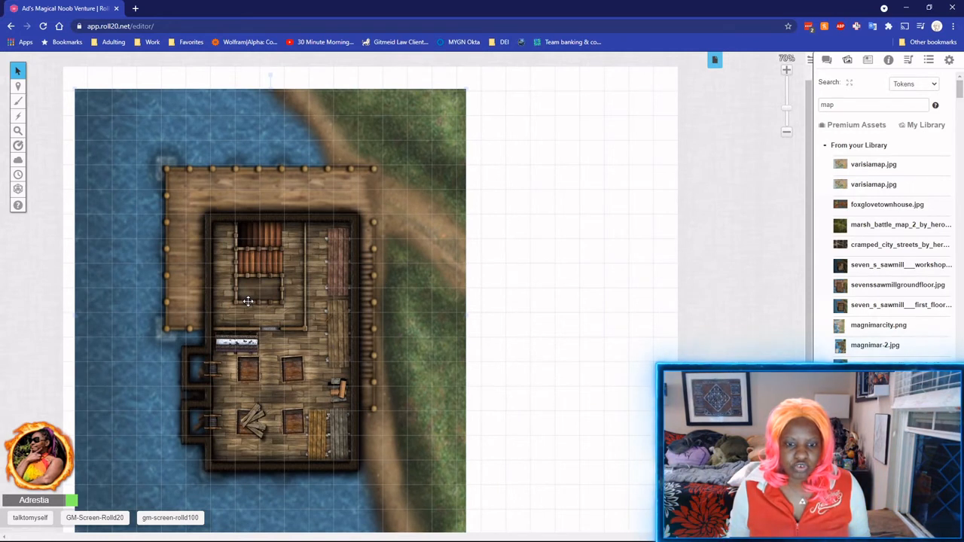
Set the Untitled page's width to 17 units and save.
{"action": "left_click", "coordinate": [715, 68]}
{"action": "mouse_move", "coordinate": [334, 177]}
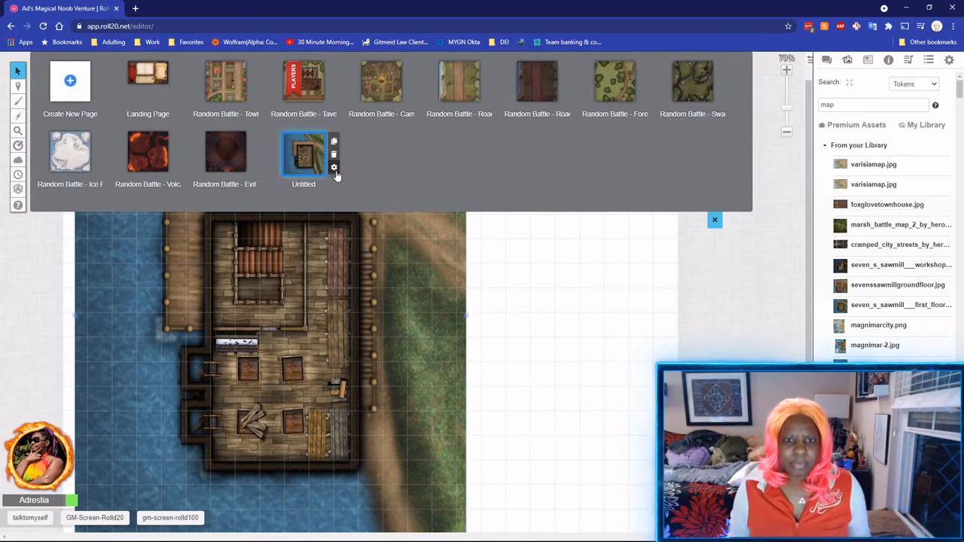
{"action": "left_click", "coordinate": [334, 168]}
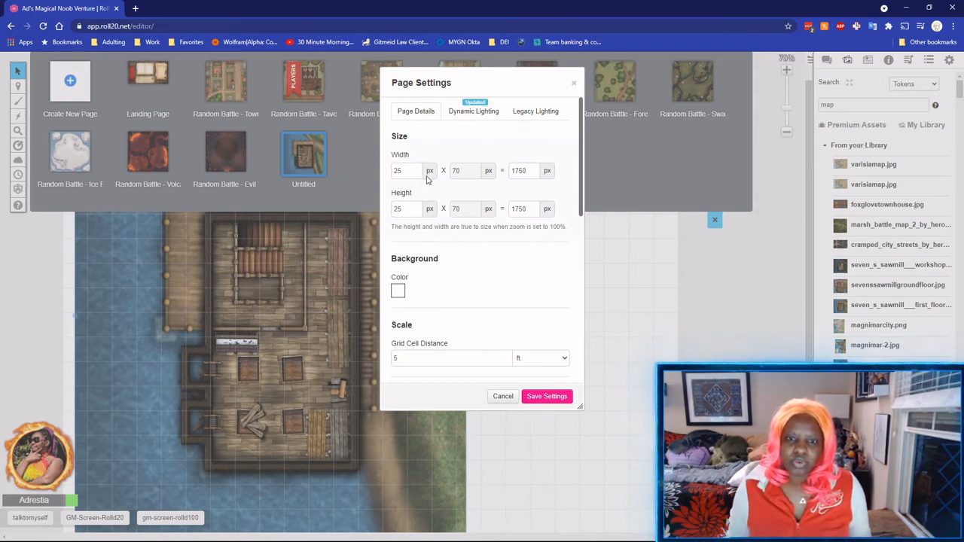
{"action": "double_click", "coordinate": [403, 168]}
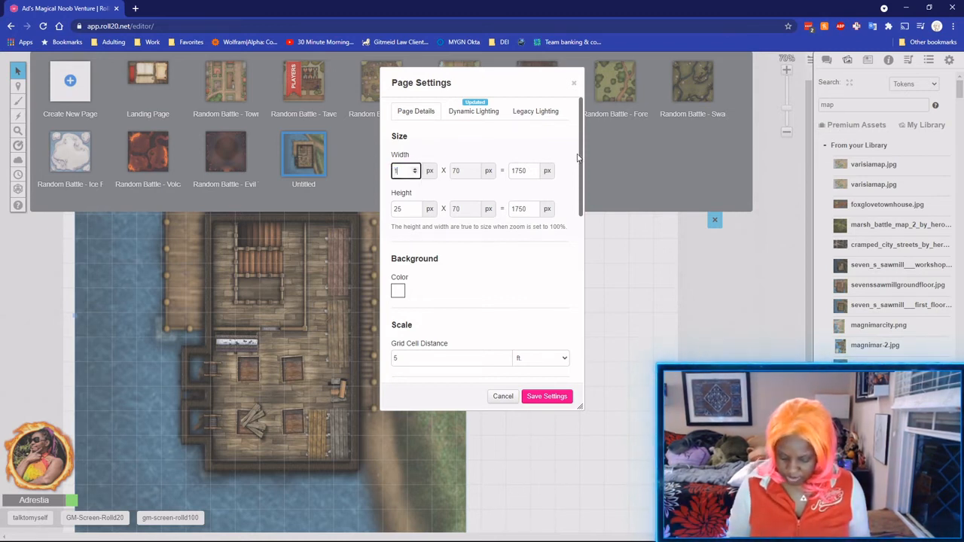
{"action": "left_click", "coordinate": [548, 397]}
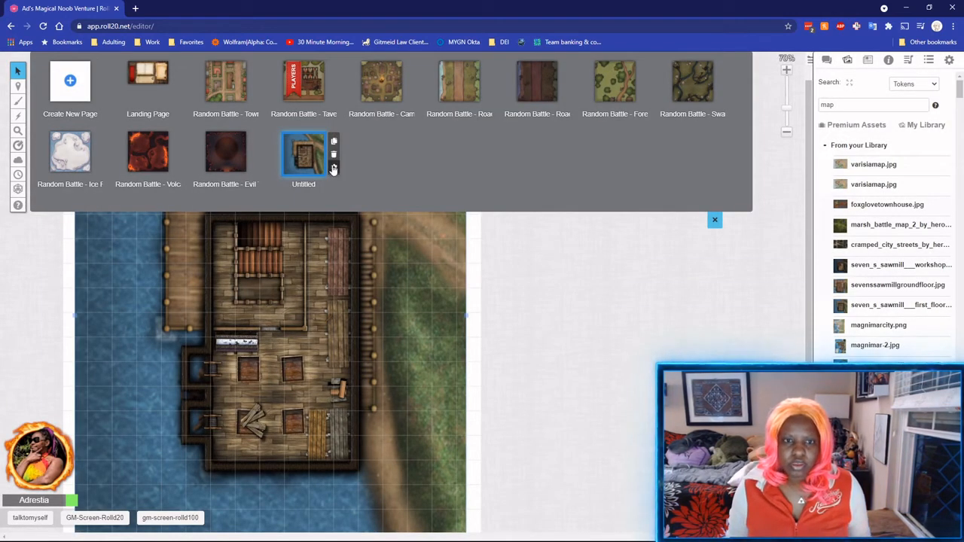
Give the page a light peach background colour and save the settings.
{"action": "left_click", "coordinate": [335, 181]}
{"action": "left_click", "coordinate": [398, 291]}
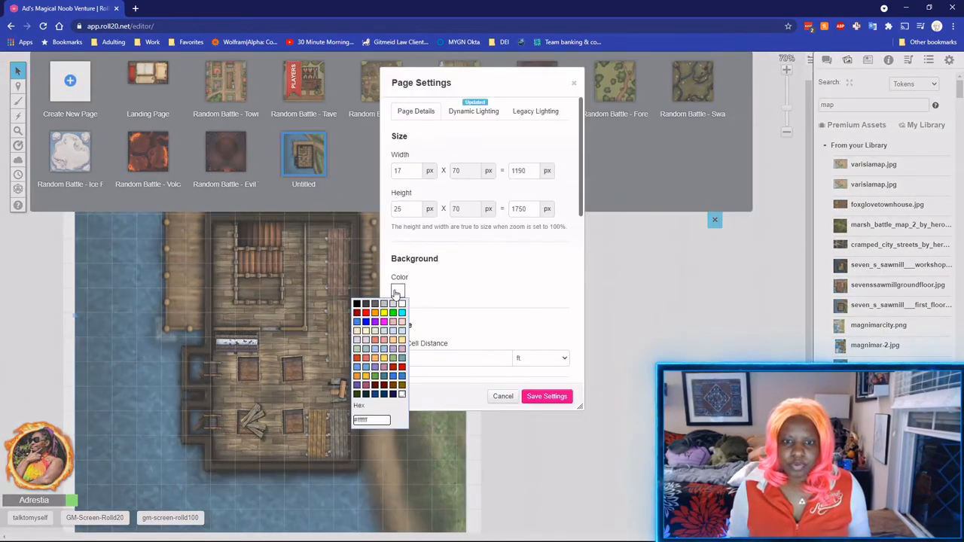
{"action": "left_click", "coordinate": [356, 334]}
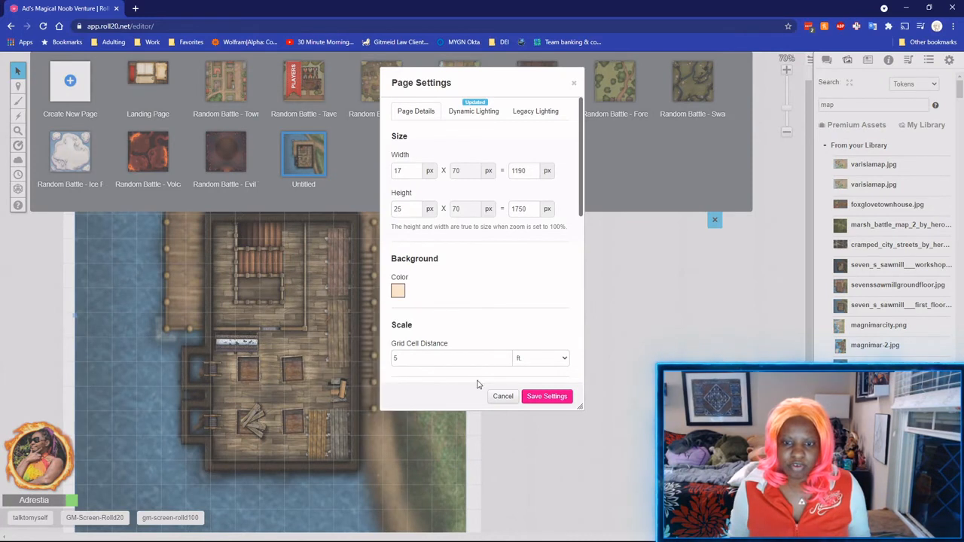
{"action": "left_click", "coordinate": [547, 397]}
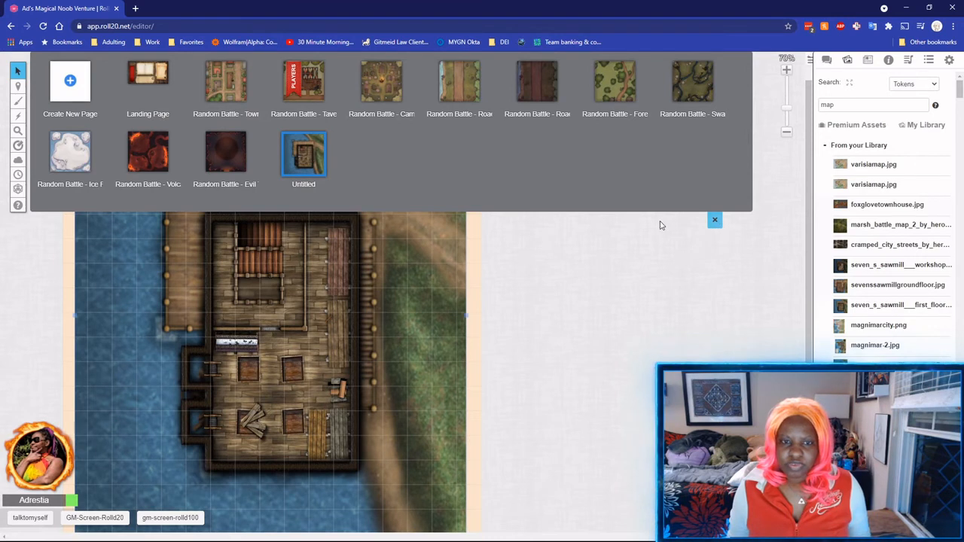
Rename the Untitled page to 'SevenSawmill'.
{"action": "left_click", "coordinate": [303, 184]}
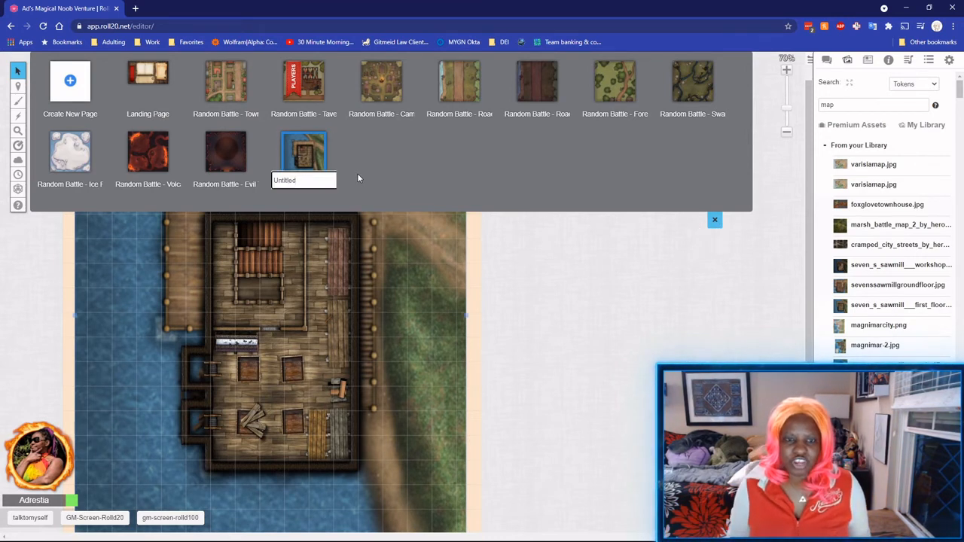
{"action": "key", "text": "BackSpace"}
{"action": "key", "text": "BackSpace"}
{"action": "key", "text": "BackSpace"}
{"action": "key", "text": "BackSpace"}
{"action": "key", "text": "BackSpace"}
{"action": "key", "text": "BackSpace"}
{"action": "key", "text": "BackSpace"}
{"action": "key", "text": "BackSpace"}
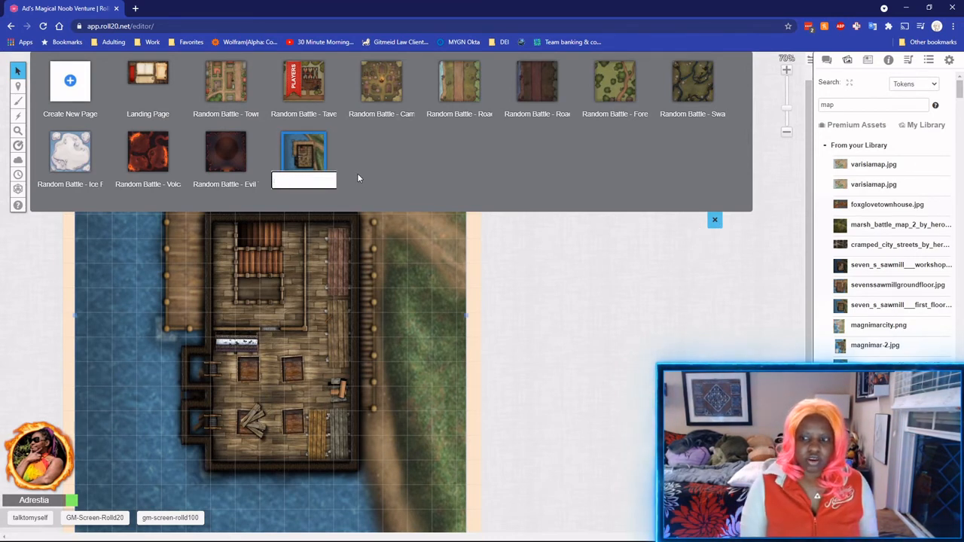
{"action": "type", "text": "SevenS"}
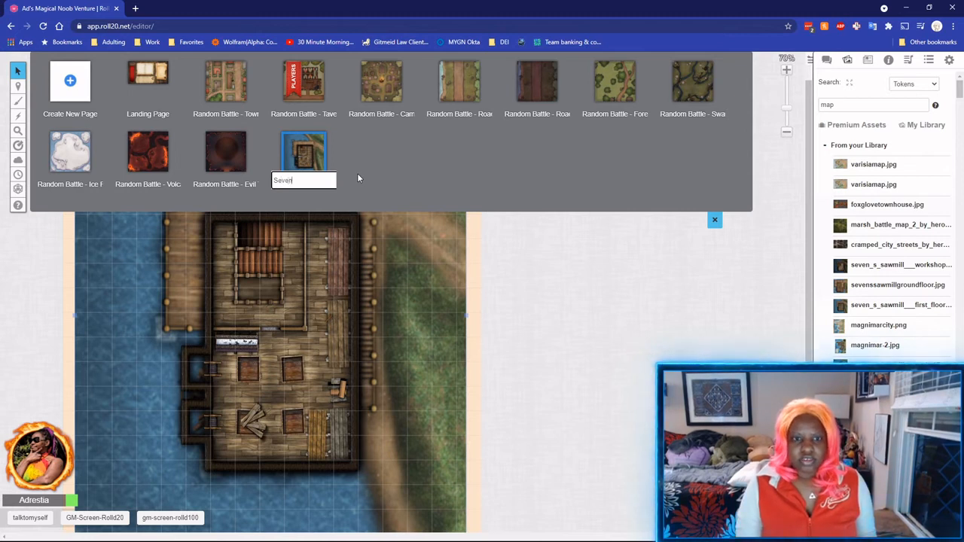
{"action": "type", "text": "aw"}
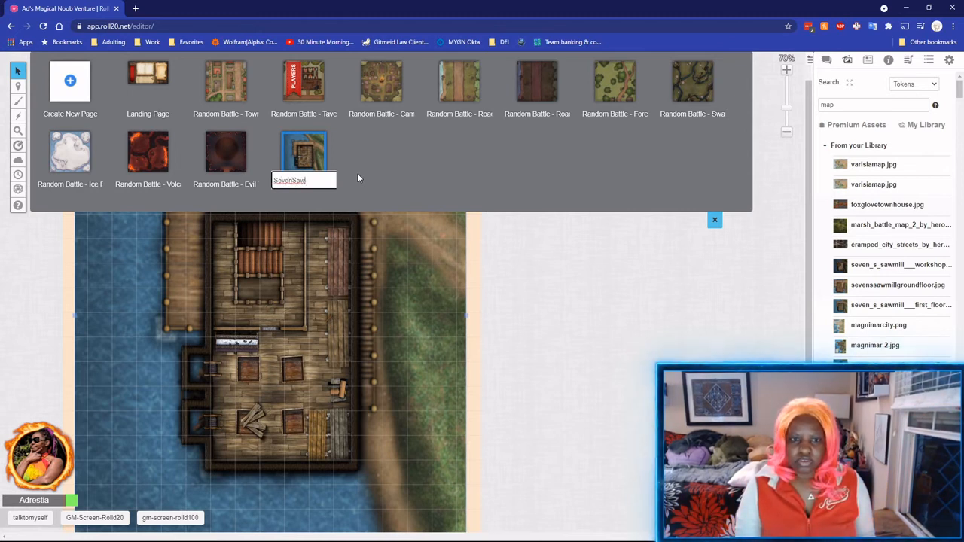
{"action": "type", "text": "mill"}
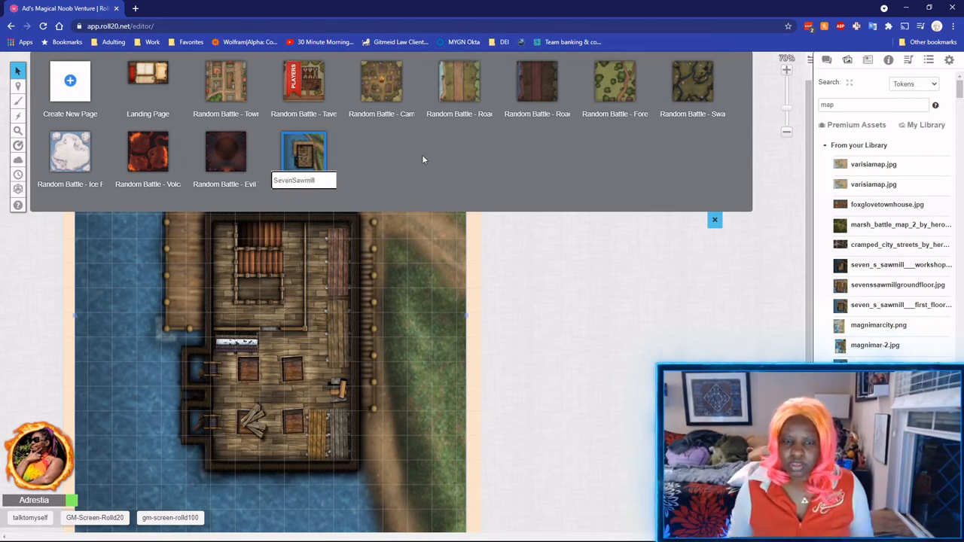
{"action": "key", "text": "Return"}
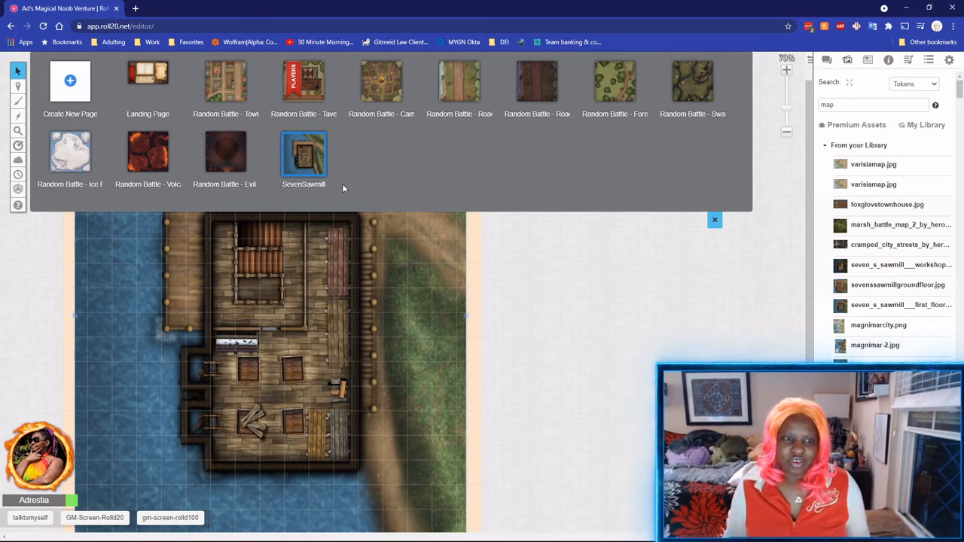
Close the page list and switch to the Objects & Tokens layer.
{"action": "left_click", "coordinate": [716, 221]}
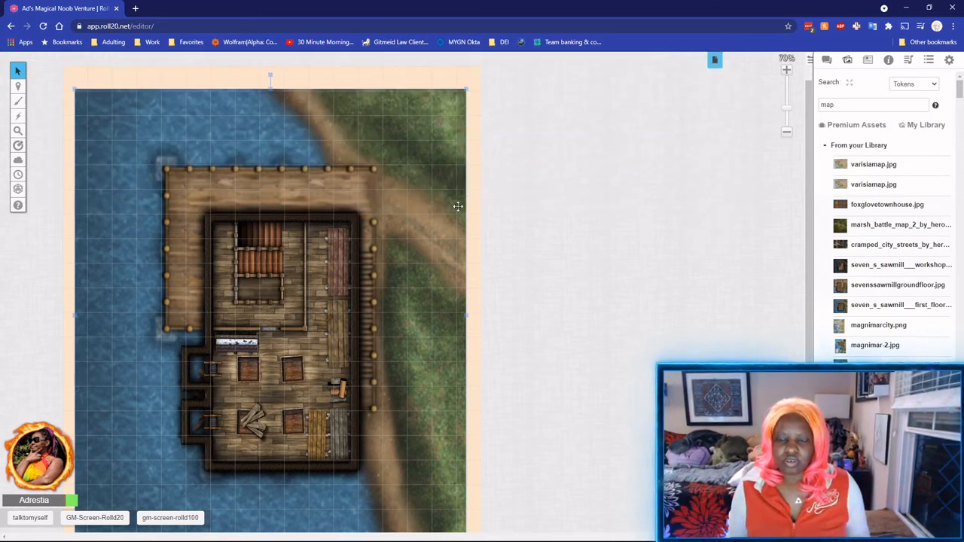
{"action": "scroll", "coordinate": [467, 229], "scroll_direction": "down", "scroll_amount": 5}
{"action": "scroll", "coordinate": [560, 237], "scroll_direction": "up", "scroll_amount": 6}
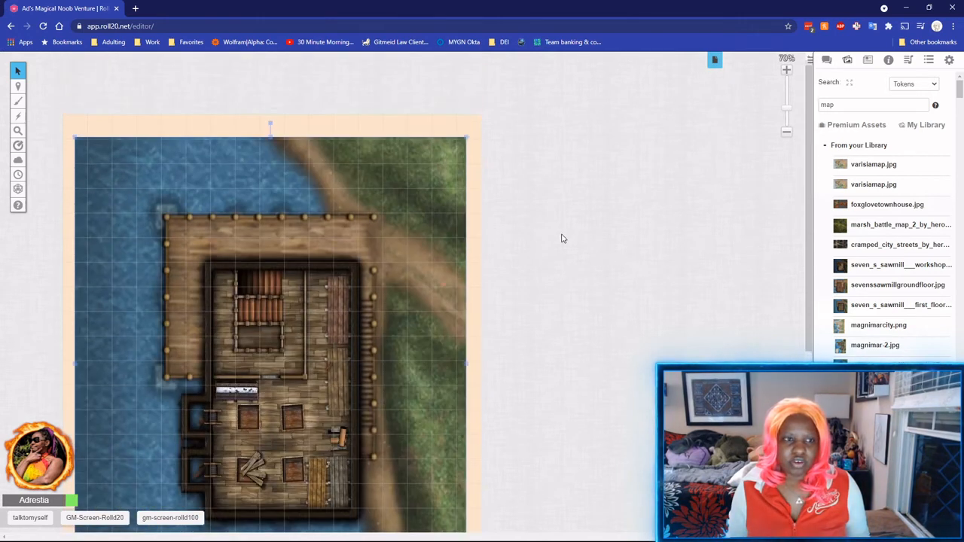
{"action": "scroll", "coordinate": [391, 236], "scroll_direction": "down", "scroll_amount": 3}
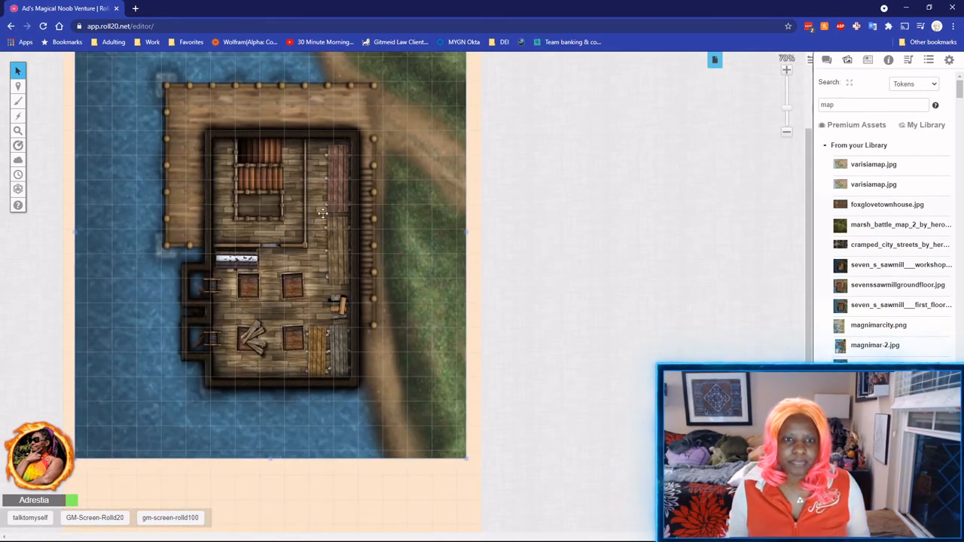
{"action": "mouse_move", "coordinate": [12, 89]}
{"action": "left_click", "coordinate": [68, 97]}
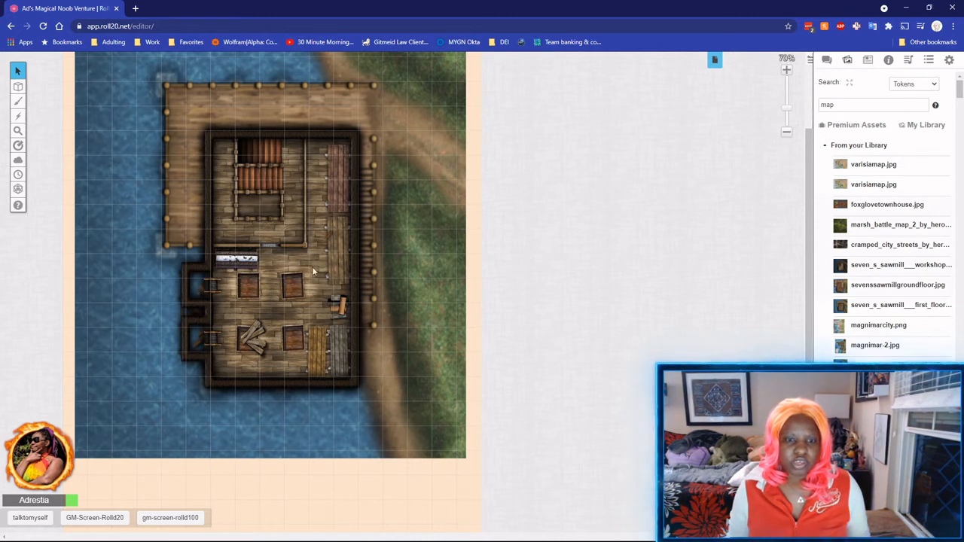
{"action": "scroll", "coordinate": [241, 203], "scroll_direction": "up", "scroll_amount": 2}
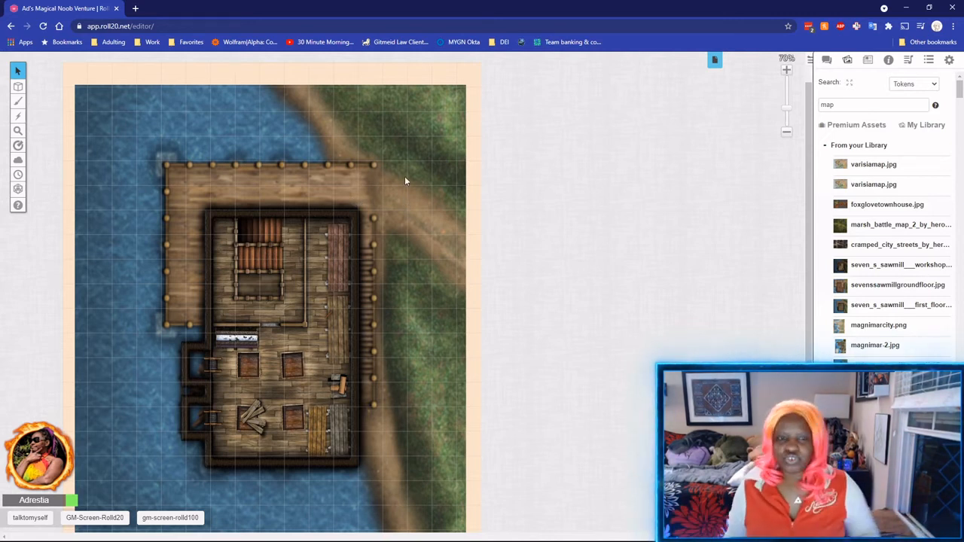
Add two new blank pages to the campaign.
{"action": "left_click", "coordinate": [715, 60]}
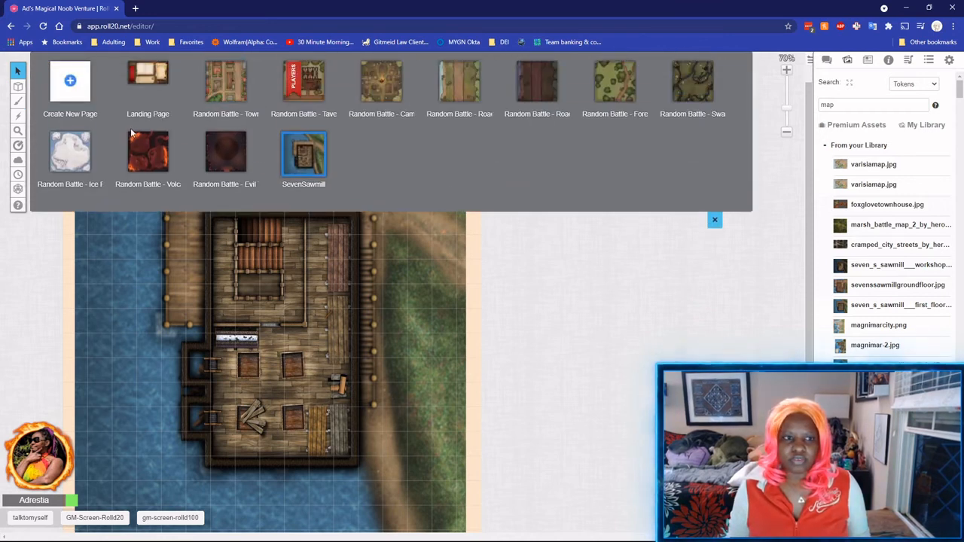
{"action": "left_click", "coordinate": [73, 83]}
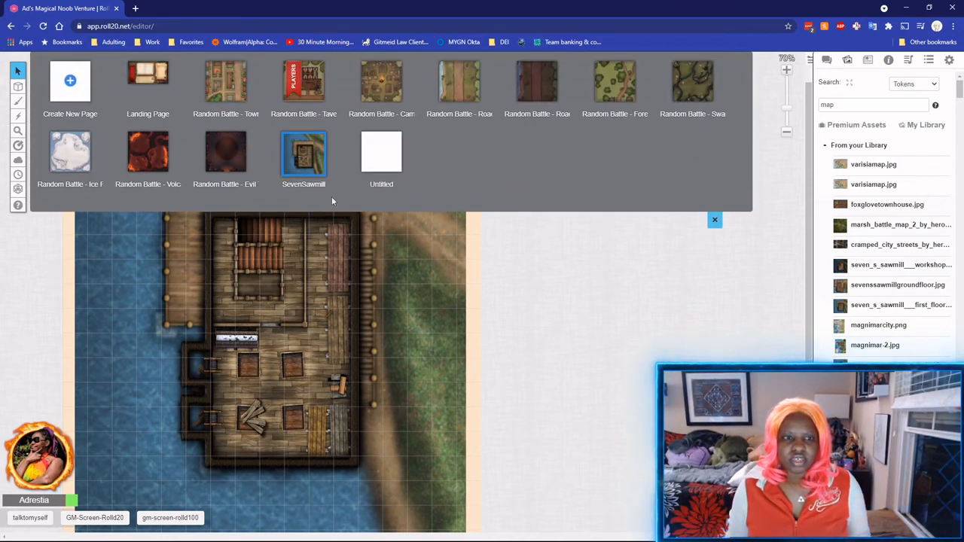
{"action": "left_click", "coordinate": [71, 91]}
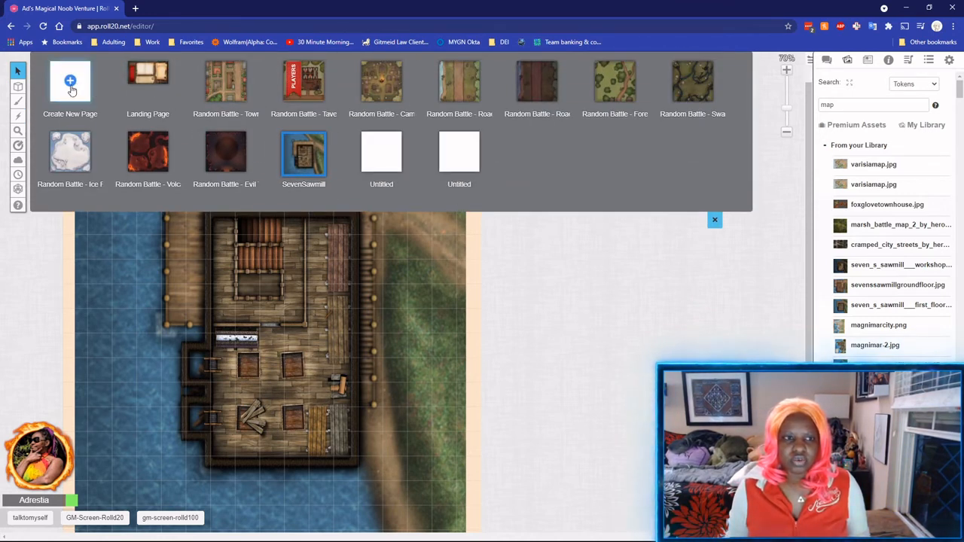
Rename the first new Untitled page to 'VarisiaMap' and open it.
{"action": "left_click", "coordinate": [383, 183]}
{"action": "left_click_drag", "start_coordinate": [397, 179], "coordinate": [360, 176]}
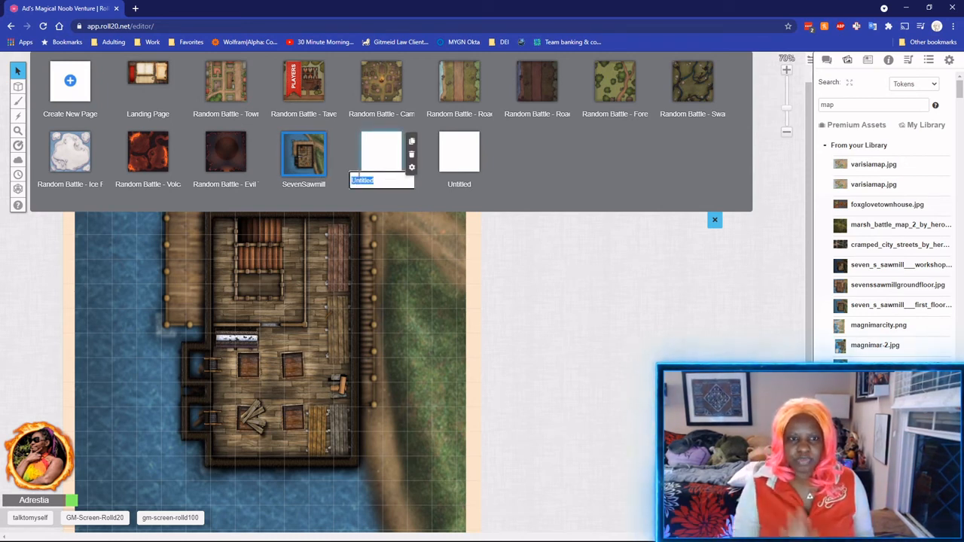
{"action": "type", "text": "Varisia"}
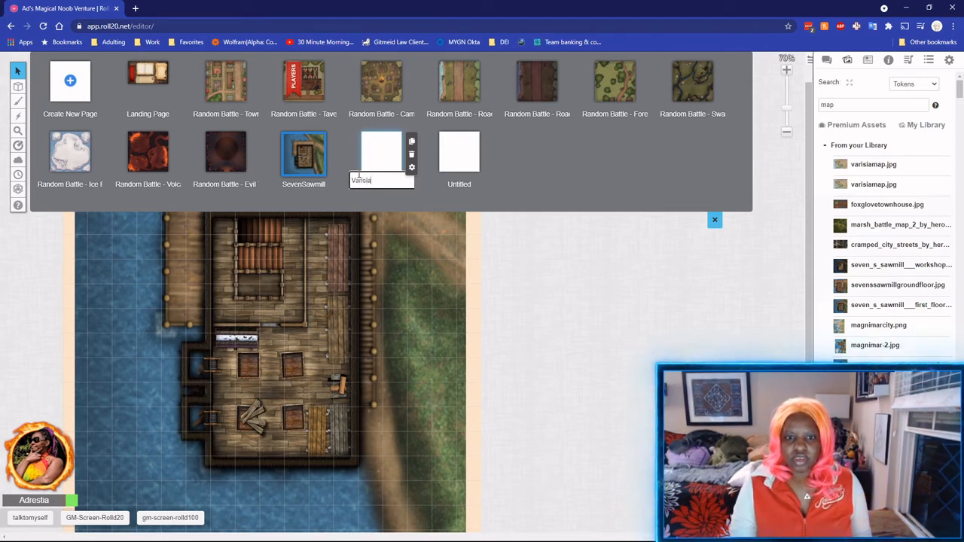
{"action": "type", "text": "Map"}
{"action": "key", "text": "Return"}
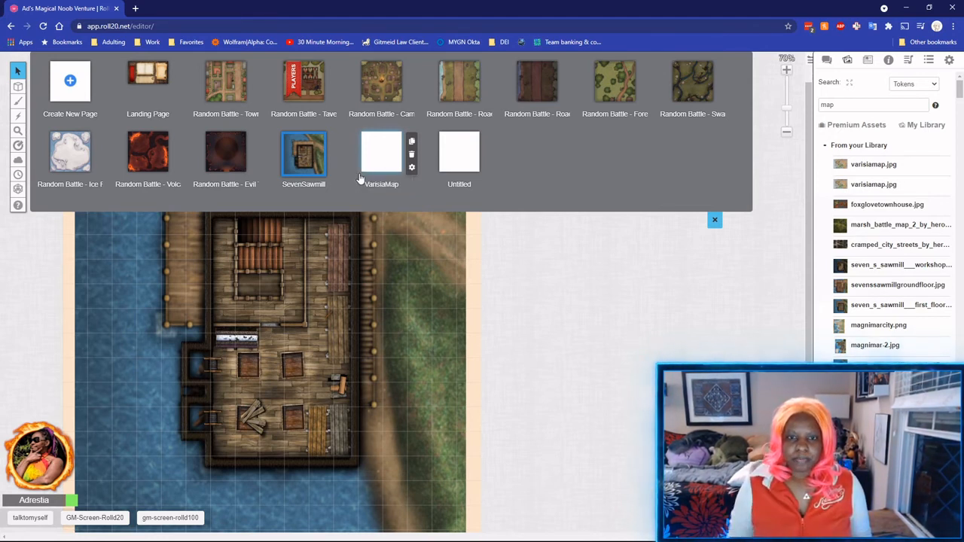
{"action": "left_click", "coordinate": [388, 166]}
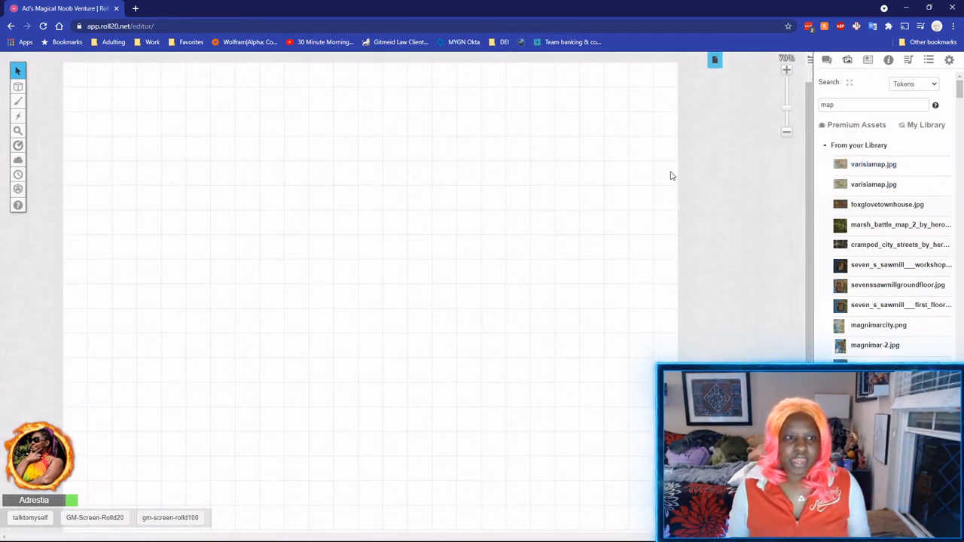
Place varisiamap.jpg on the map layer and enlarge it to fill the page width.
{"action": "mouse_move", "coordinate": [18, 86]}
{"action": "left_click", "coordinate": [57, 81]}
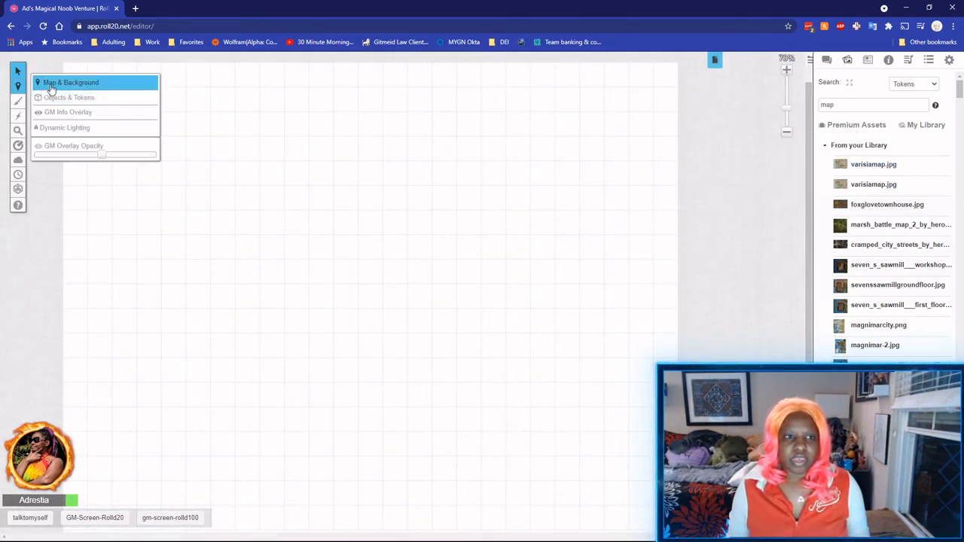
{"action": "left_click_drag", "start_coordinate": [872, 164], "coordinate": [90, 89]}
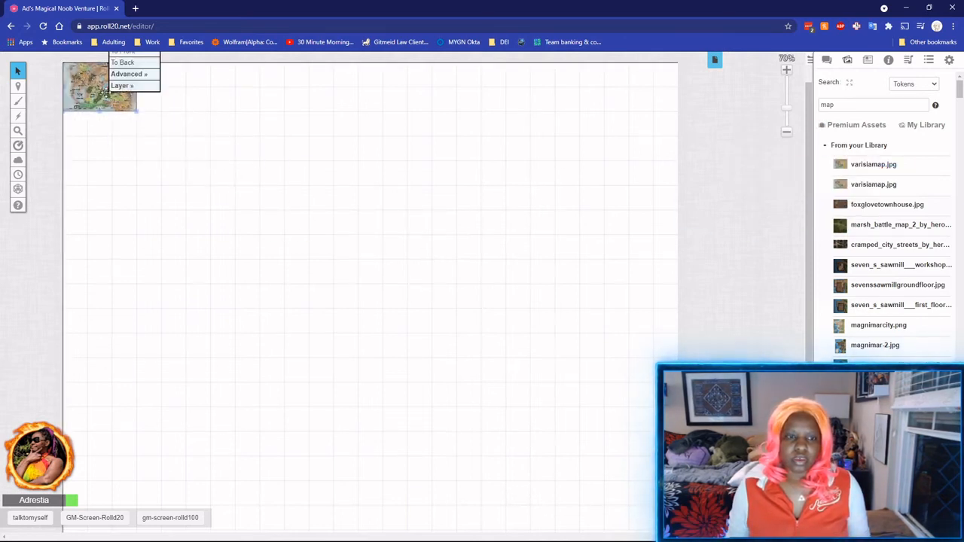
{"action": "right_click", "coordinate": [105, 94]}
{"action": "mouse_move", "coordinate": [122, 85]}
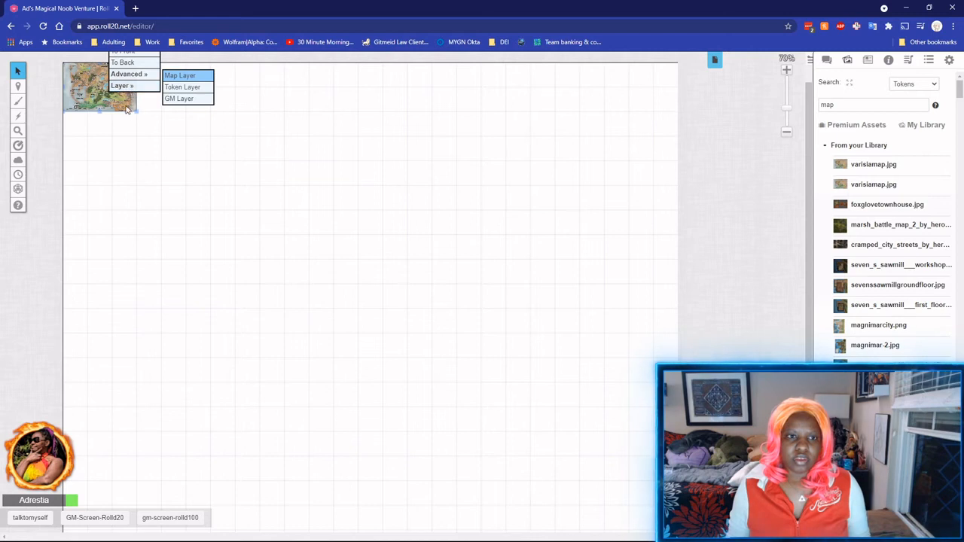
{"action": "left_click", "coordinate": [135, 113]}
{"action": "left_click_drag", "start_coordinate": [136, 112], "coordinate": [676, 482]}
{"action": "left_click", "coordinate": [646, 497]}
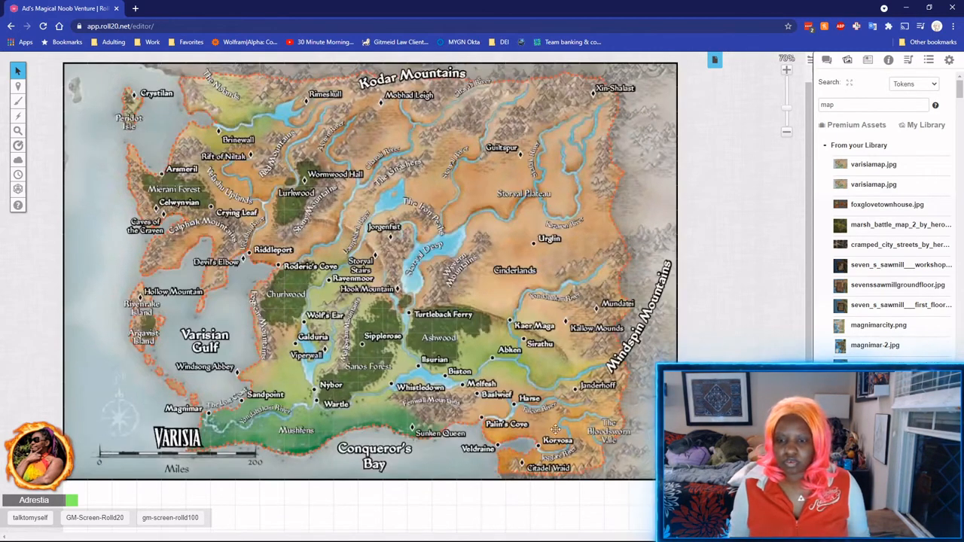
Set the Varisia map image to Is Drawing under Advanced options.
{"action": "right_click", "coordinate": [379, 278]}
{"action": "mouse_move", "coordinate": [403, 266]}
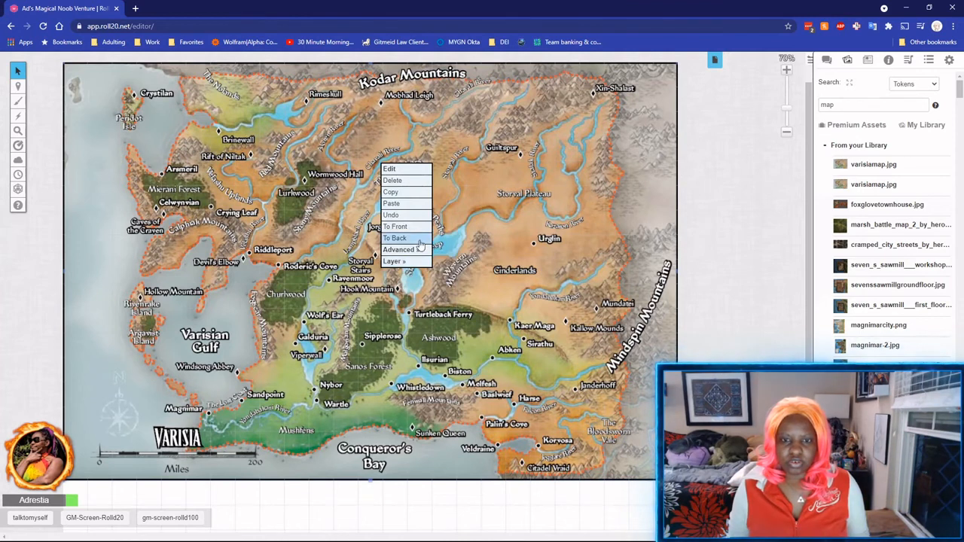
{"action": "mouse_move", "coordinate": [407, 249]}
{"action": "left_click", "coordinate": [451, 264]}
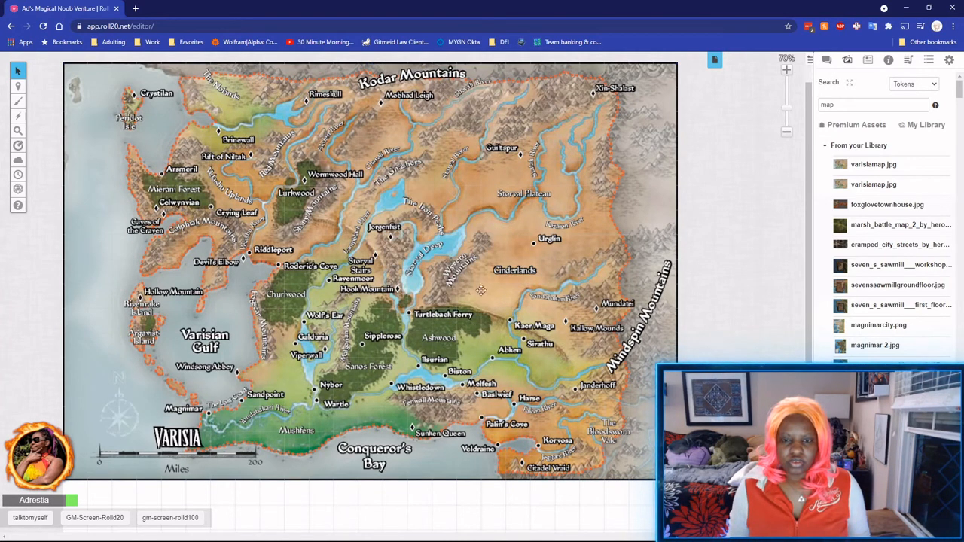
On the Objects & Tokens layer, measure the map's scale bar with the ruler.
{"action": "scroll", "coordinate": [451, 373], "scroll_direction": "down", "scroll_amount": 2}
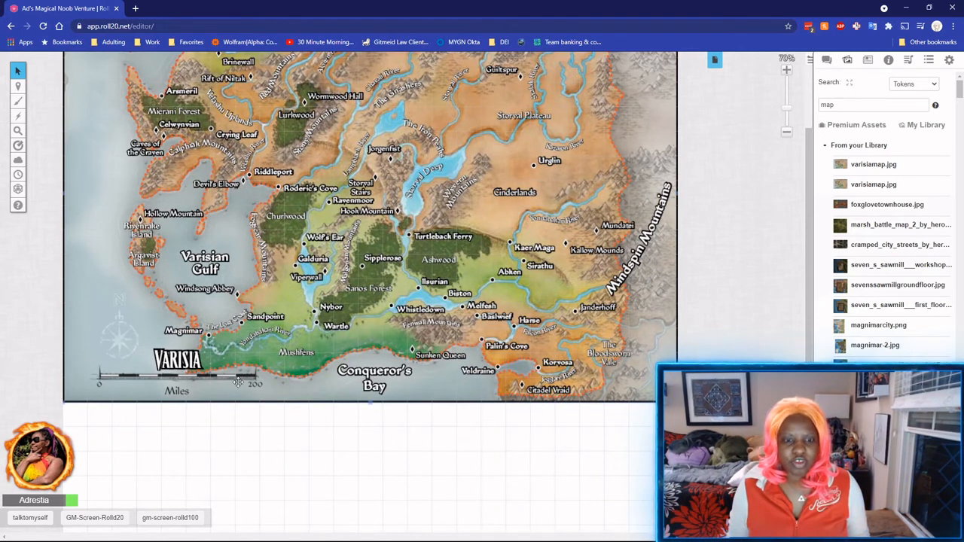
{"action": "mouse_move", "coordinate": [18, 148]}
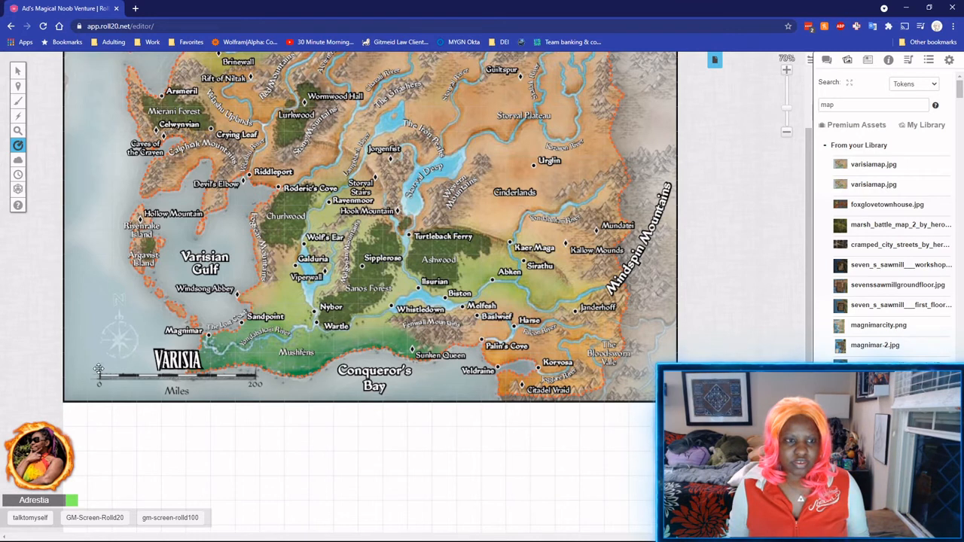
{"action": "mouse_move", "coordinate": [18, 86]}
{"action": "left_click", "coordinate": [44, 94]}
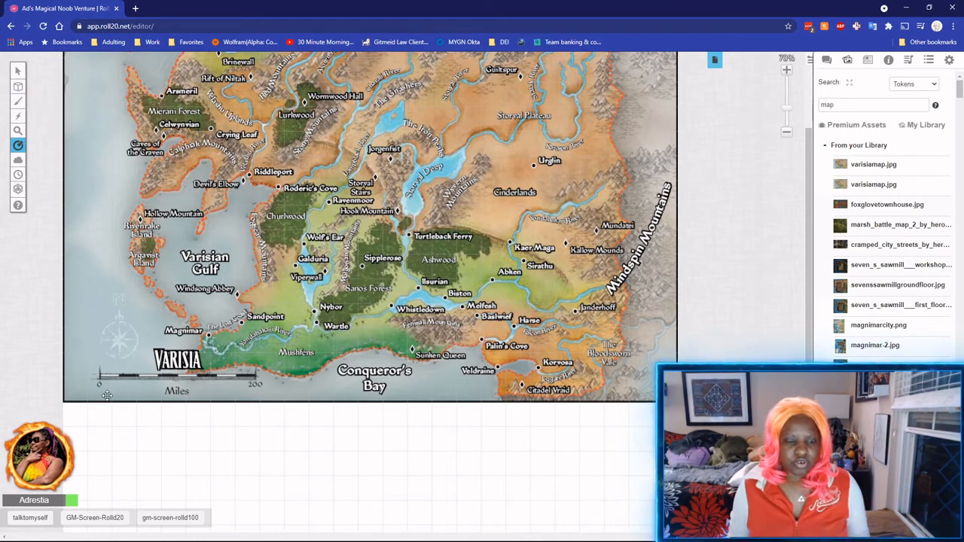
{"action": "left_click_drag", "start_coordinate": [99, 375], "coordinate": [264, 370]}
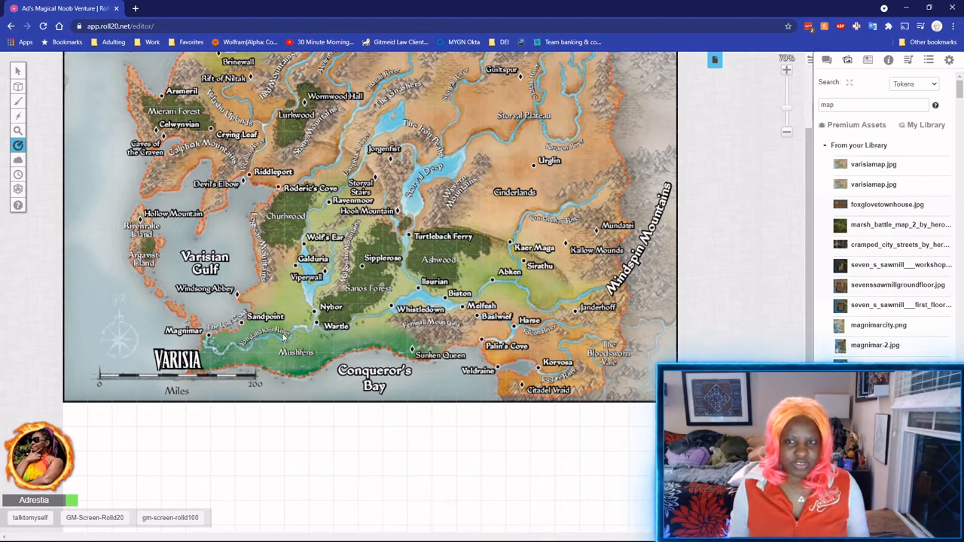
Change the VarisiaMap grid cell distance unit from feet to miles (5 mi) and save.
{"action": "left_click", "coordinate": [715, 59]}
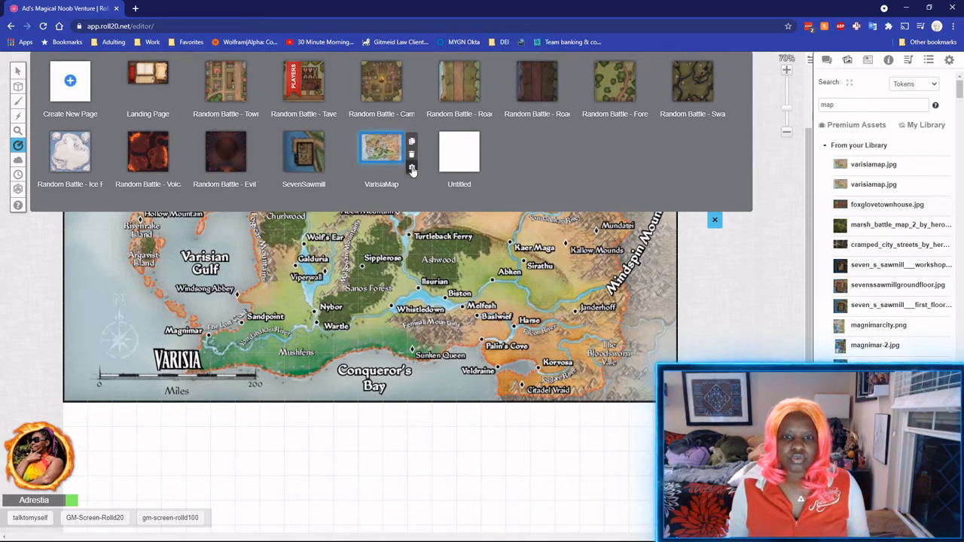
{"action": "left_click", "coordinate": [411, 168]}
{"action": "scroll", "coordinate": [431, 217], "scroll_direction": "down", "scroll_amount": 3}
{"action": "scroll", "coordinate": [405, 154], "scroll_direction": "up", "scroll_amount": 1}
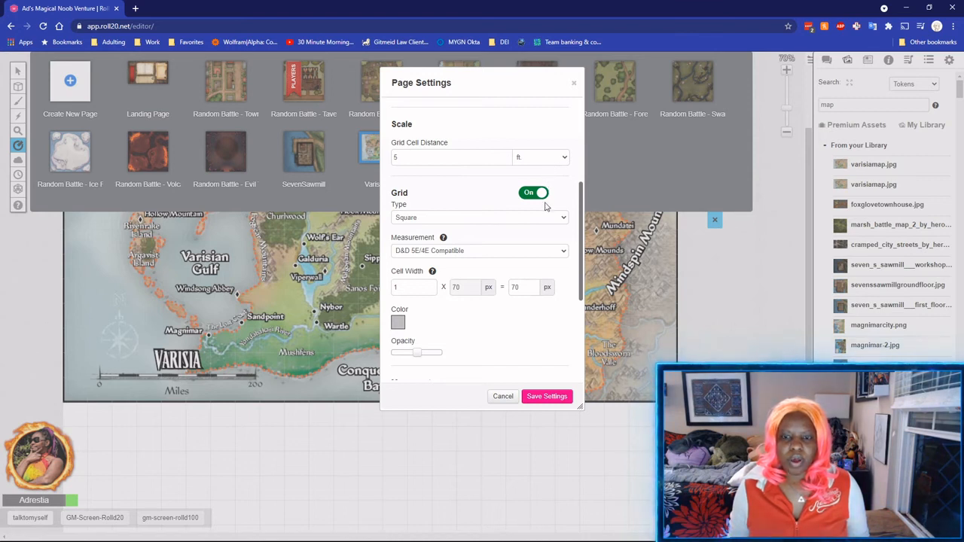
{"action": "left_click", "coordinate": [547, 204]}
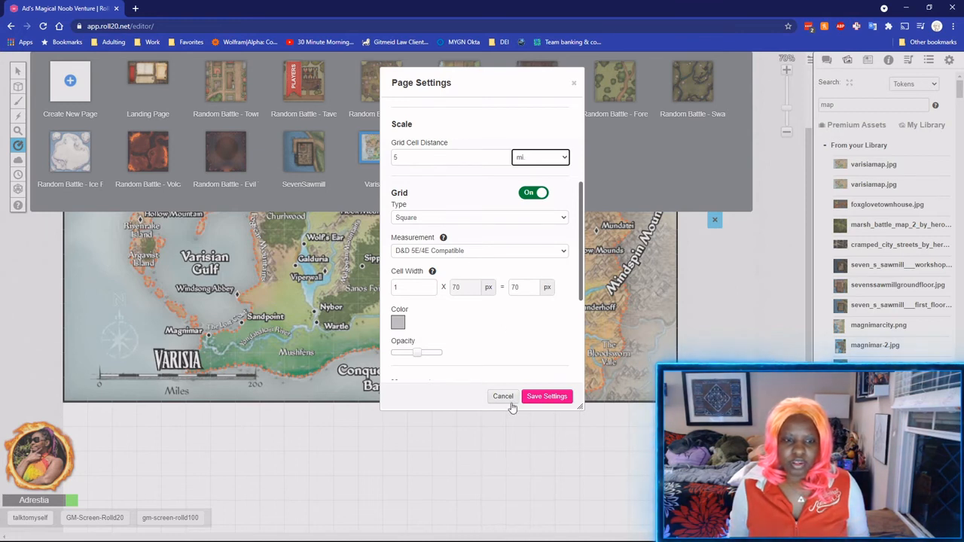
{"action": "left_click", "coordinate": [538, 398]}
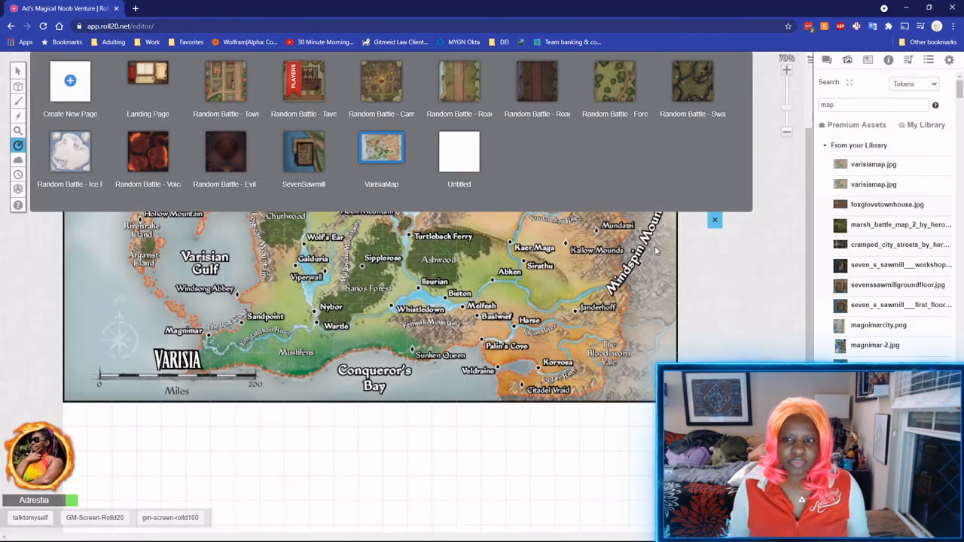
Measure the scale bar, then set the grid cell distance to 60 mi and save.
{"action": "left_click_drag", "start_coordinate": [101, 377], "coordinate": [249, 374]}
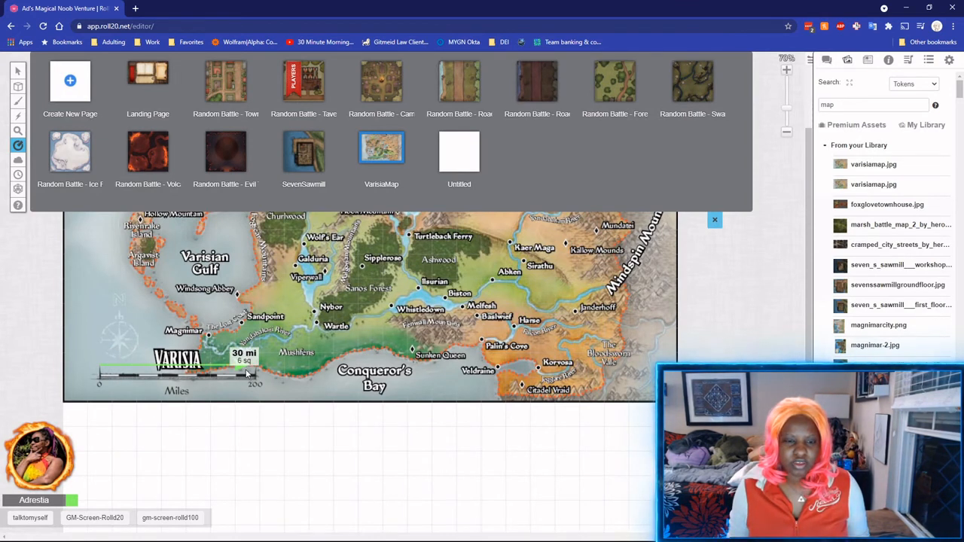
{"action": "left_click_drag", "start_coordinate": [256, 374], "coordinate": [256, 375]}
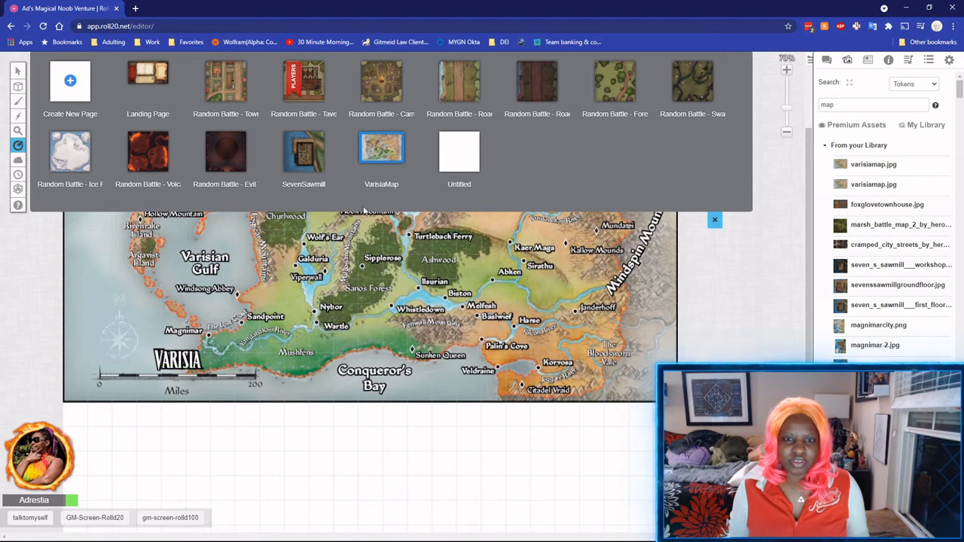
{"action": "left_click", "coordinate": [412, 138]}
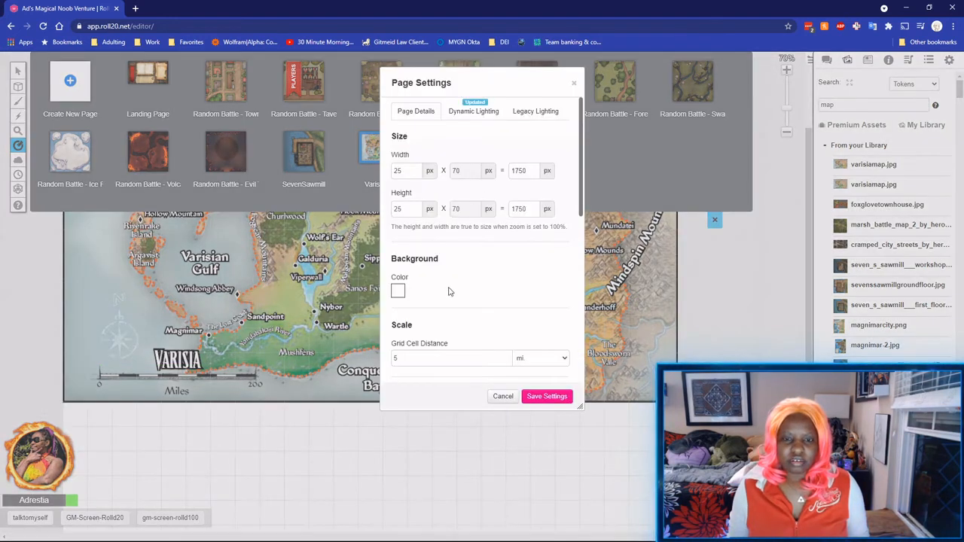
{"action": "scroll", "coordinate": [449, 291], "scroll_direction": "down", "scroll_amount": 2}
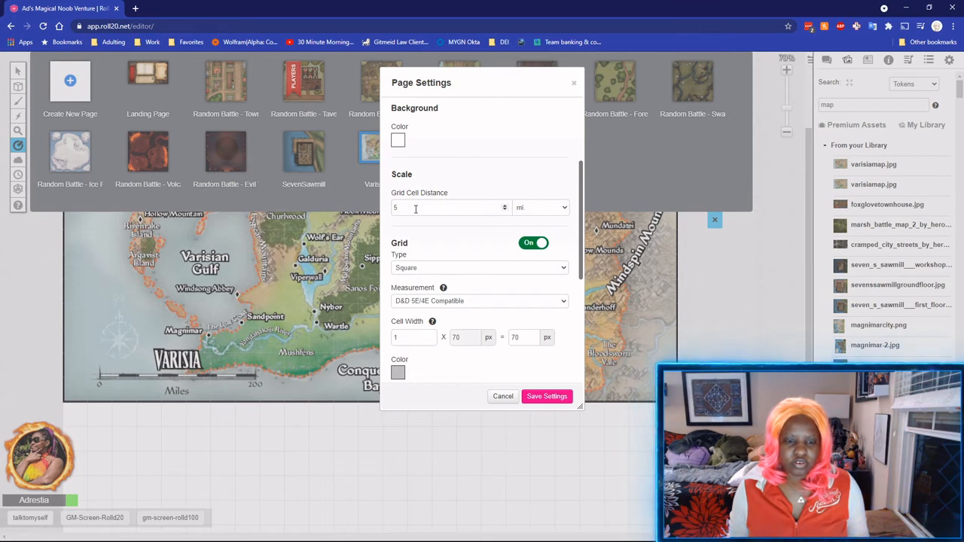
{"action": "left_click_drag", "start_coordinate": [415, 208], "coordinate": [370, 213]}
{"action": "type", "text": "3"}
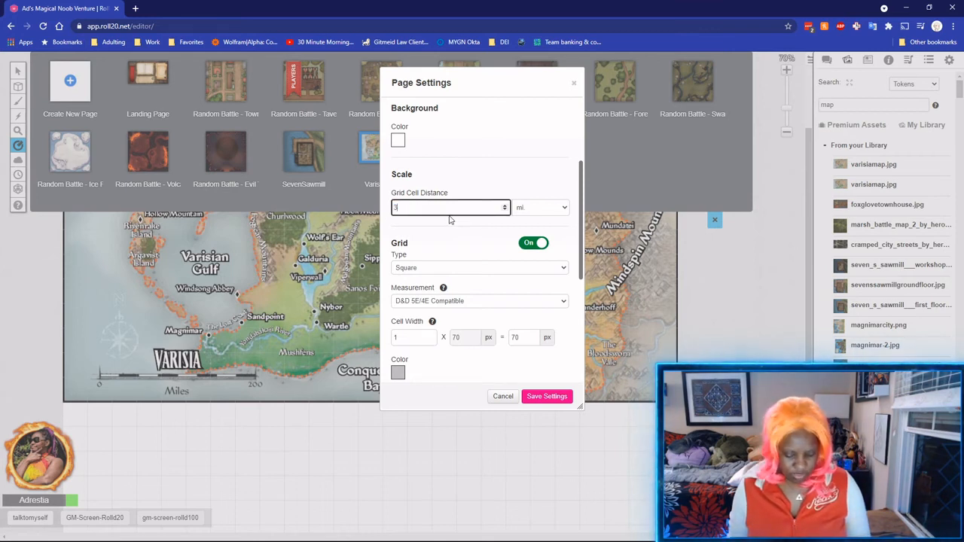
{"action": "type", "text": "0"}
{"action": "left_click_drag", "start_coordinate": [410, 209], "coordinate": [363, 215]}
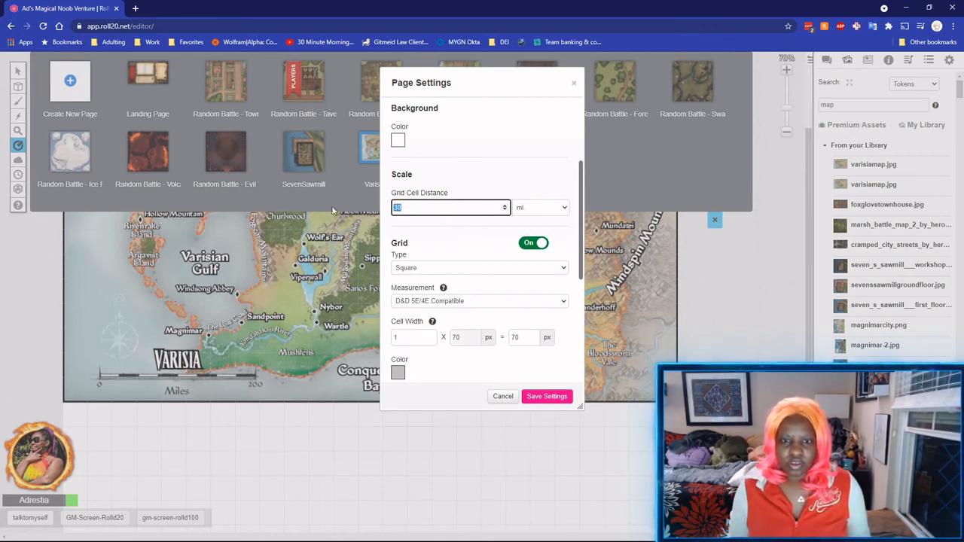
{"action": "type", "text": "60"}
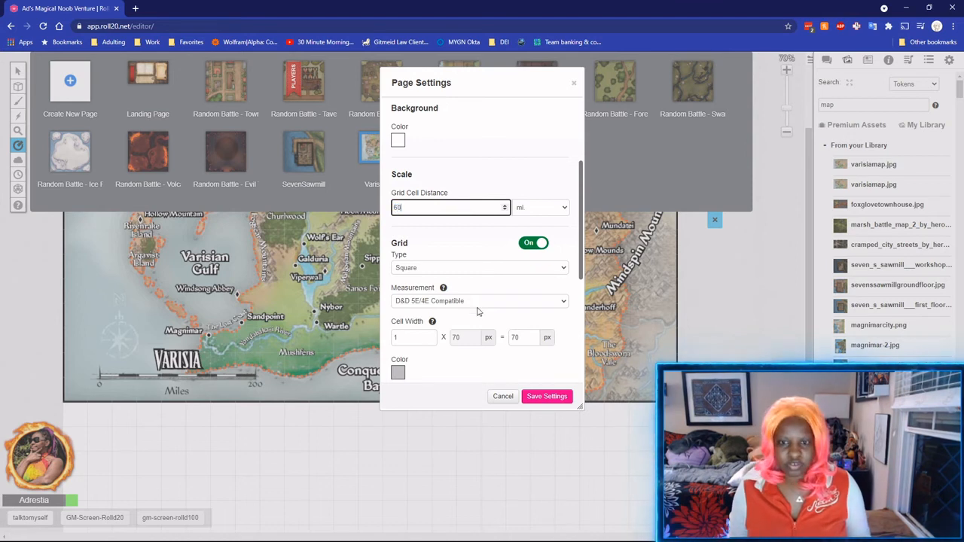
{"action": "left_click", "coordinate": [547, 397]}
Change the cell distance to 30 mi and verify the scale bar measures 180 mi.
{"action": "left_click_drag", "start_coordinate": [104, 373], "coordinate": [254, 375]}
{"action": "left_click", "coordinate": [412, 167]}
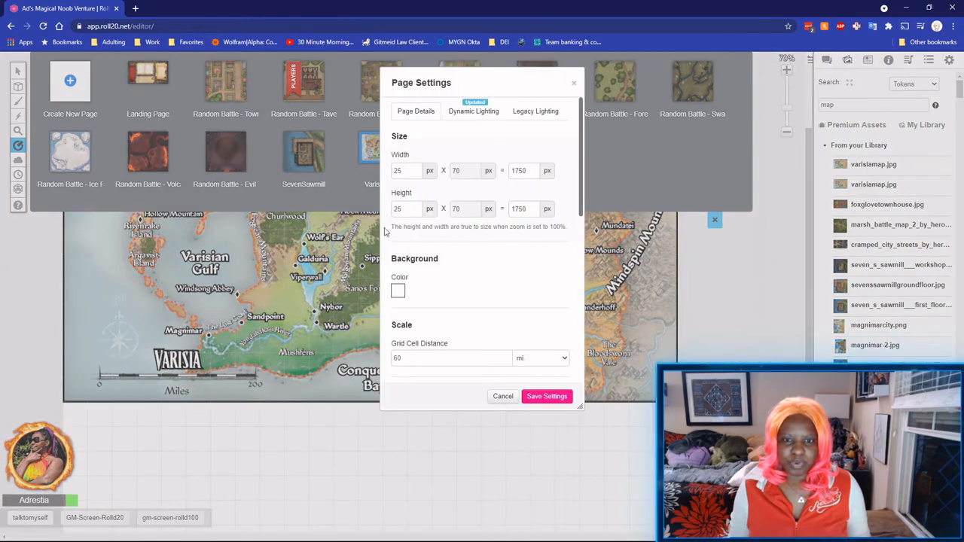
{"action": "left_click_drag", "start_coordinate": [407, 358], "coordinate": [374, 364]}
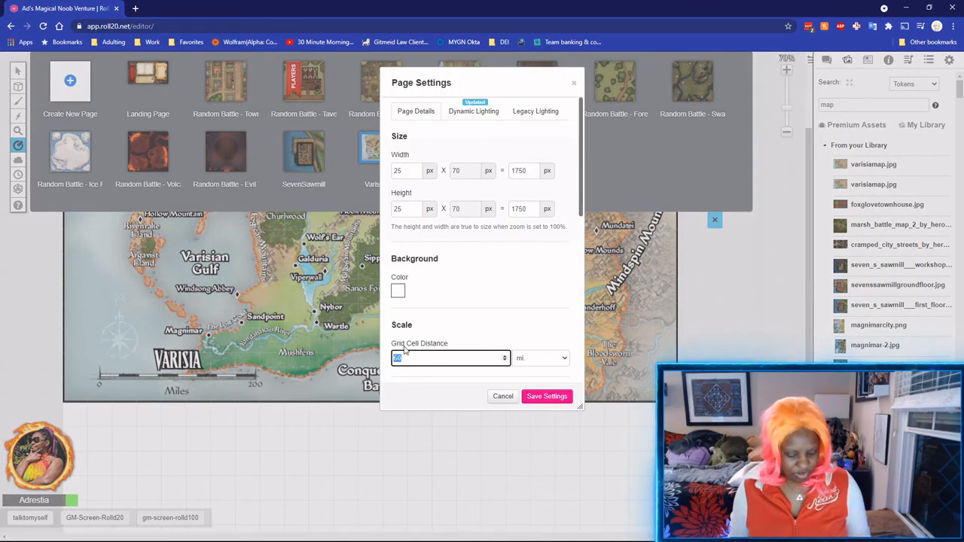
{"action": "type", "text": "25"}
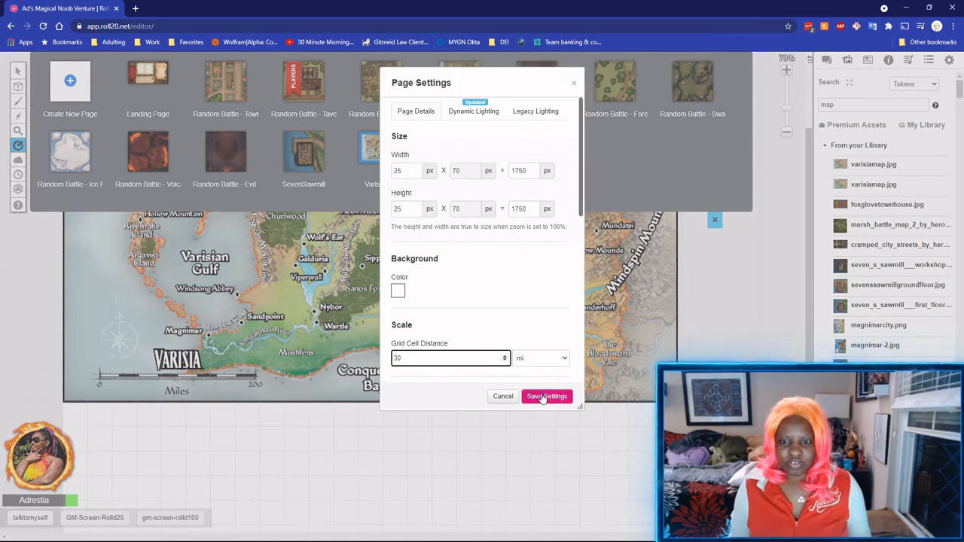
{"action": "left_click", "coordinate": [541, 397]}
{"action": "left_click_drag", "start_coordinate": [102, 375], "coordinate": [250, 373]}
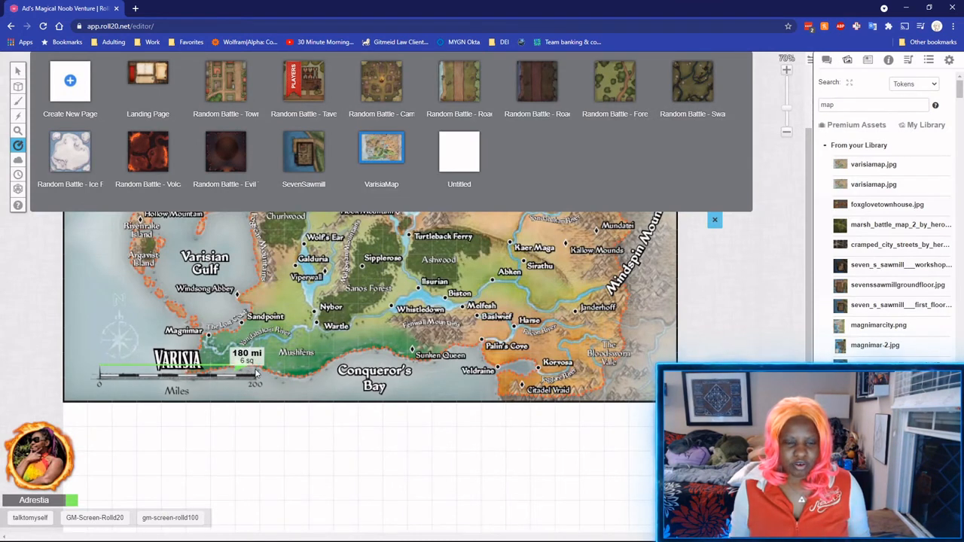
{"action": "left_click_drag", "start_coordinate": [256, 373], "coordinate": [258, 373]}
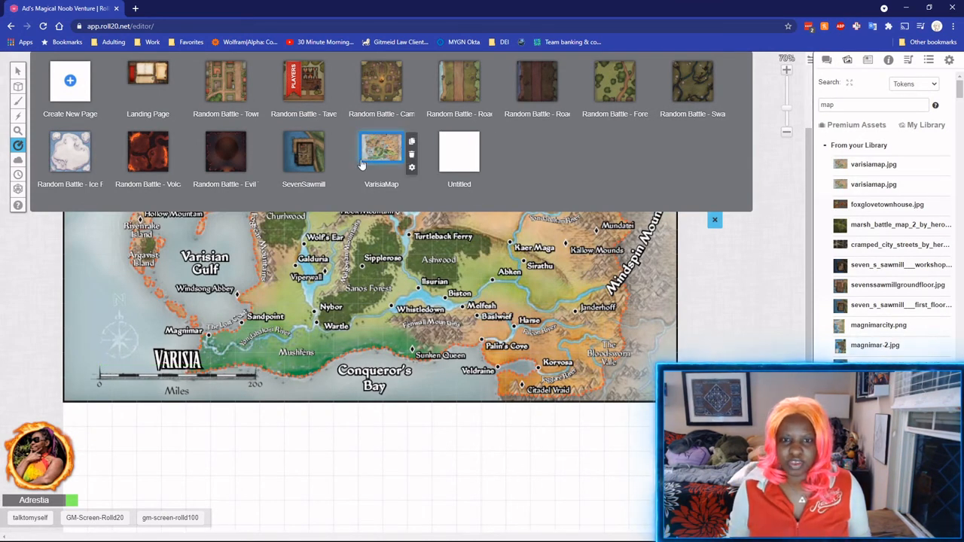
Change the VarisiaMap page's Grid Cell Distance from 30 to 27 mi and save.
{"action": "left_click", "coordinate": [412, 168]}
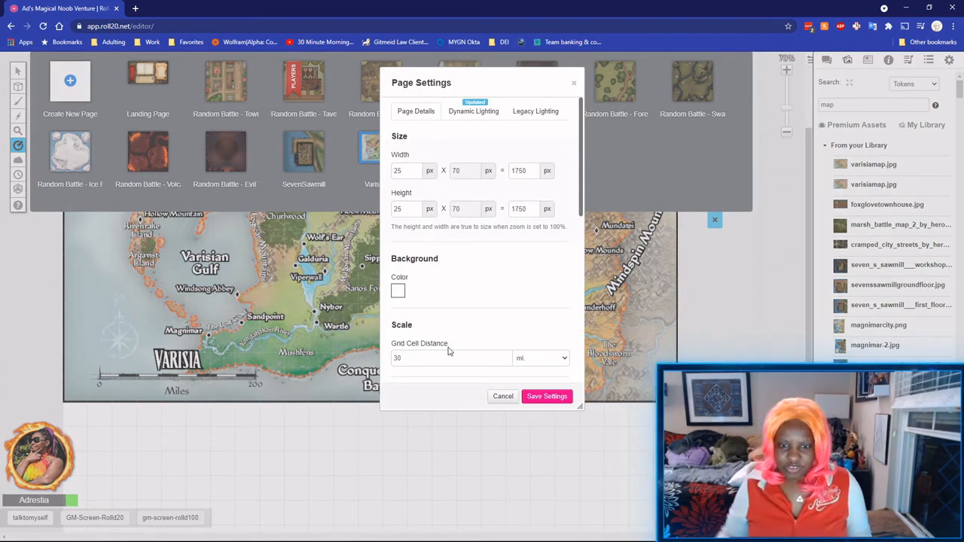
{"action": "scroll", "coordinate": [448, 350], "scroll_direction": "down", "scroll_amount": 4}
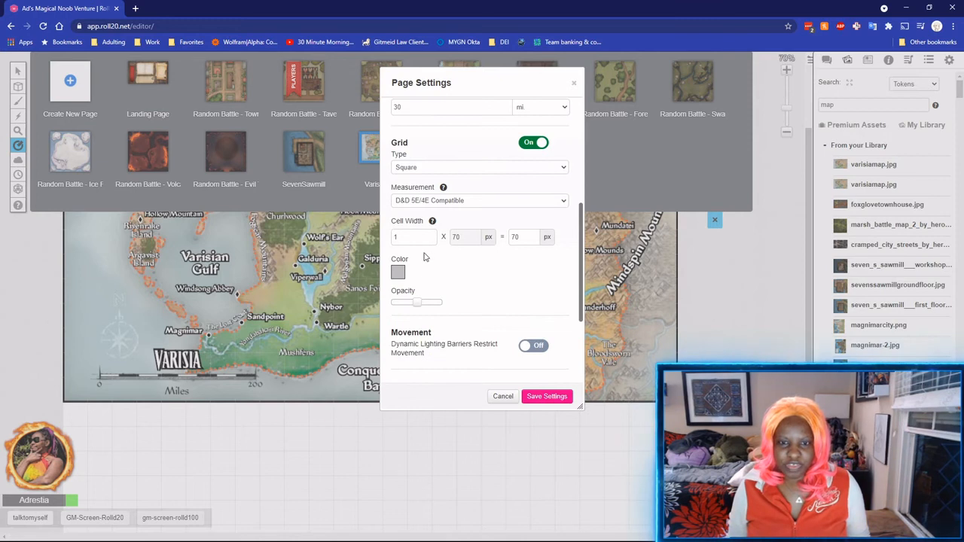
{"action": "scroll", "coordinate": [420, 251], "scroll_direction": "up", "scroll_amount": 1}
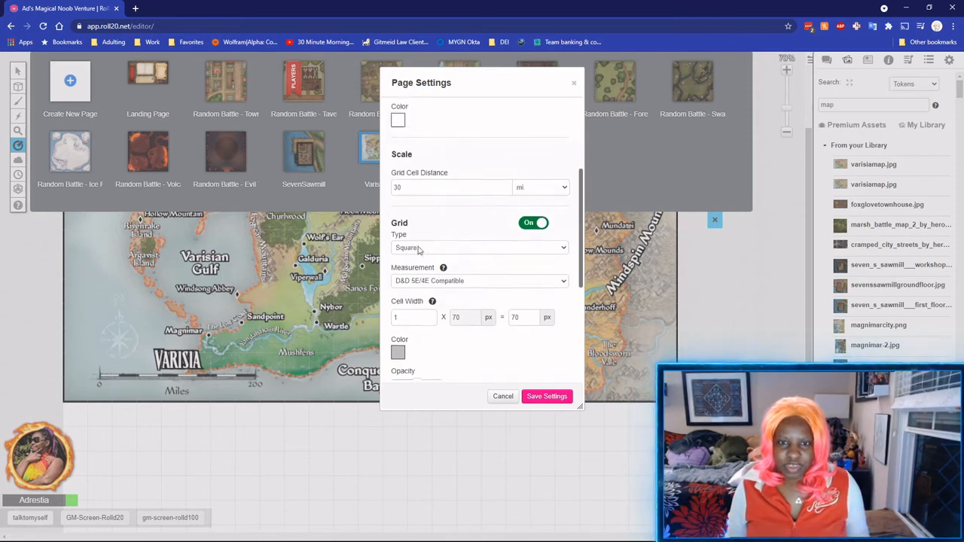
{"action": "scroll", "coordinate": [420, 251], "scroll_direction": "up", "scroll_amount": 1}
{"action": "double_click", "coordinate": [465, 208]}
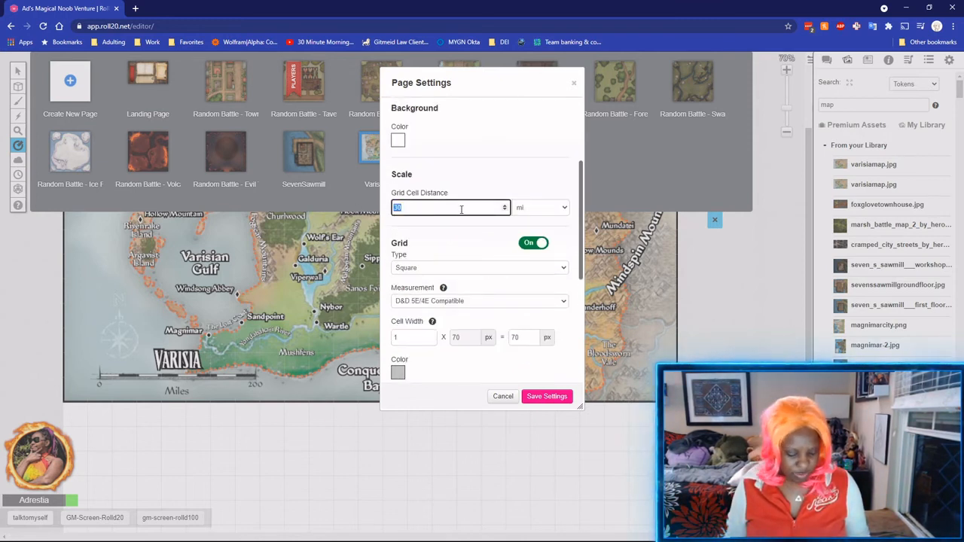
{"action": "type", "text": "27"}
{"action": "mouse_move", "coordinate": [444, 289]}
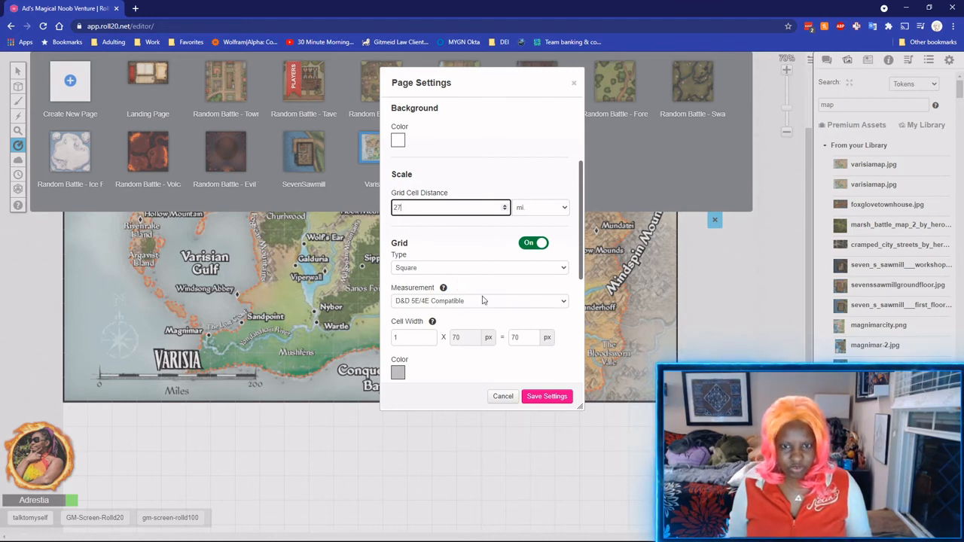
{"action": "left_click", "coordinate": [547, 397]}
Measure the map's scale bar with the ruler, then re-save the VarisiaMap page settings.
{"action": "left_click_drag", "start_coordinate": [104, 377], "coordinate": [246, 378]}
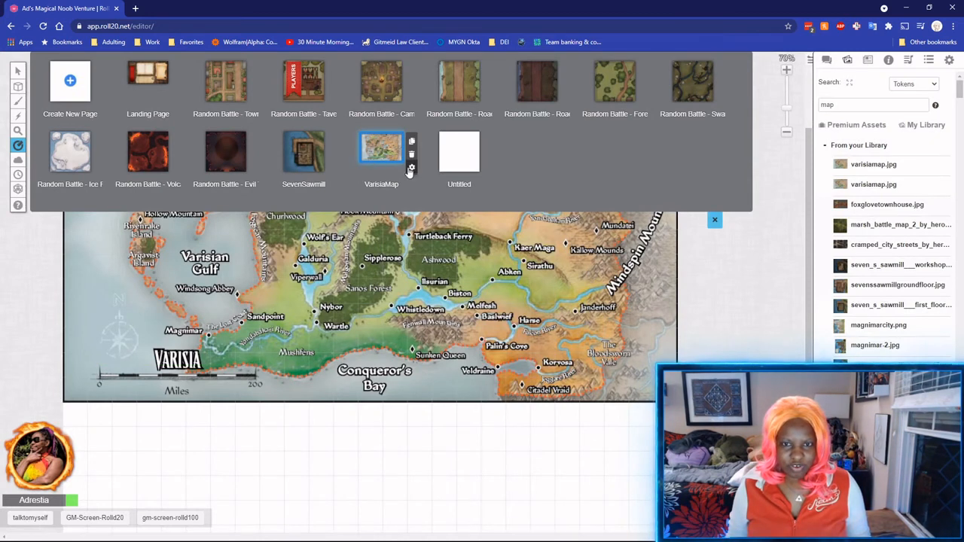
{"action": "left_click", "coordinate": [412, 168]}
{"action": "left_click_drag", "start_coordinate": [410, 171], "coordinate": [358, 174]}
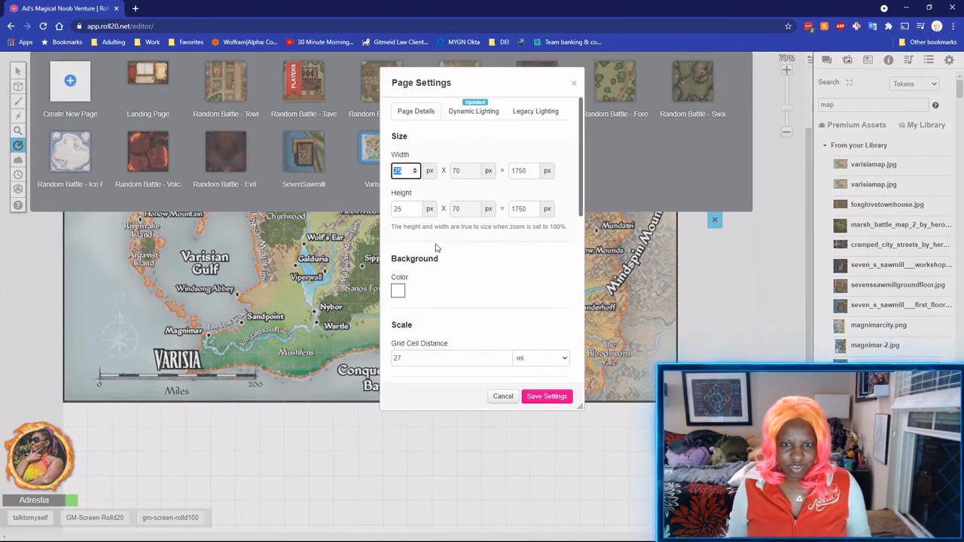
{"action": "scroll", "coordinate": [444, 260], "scroll_direction": "down", "scroll_amount": 2}
{"action": "double_click", "coordinate": [397, 307]}
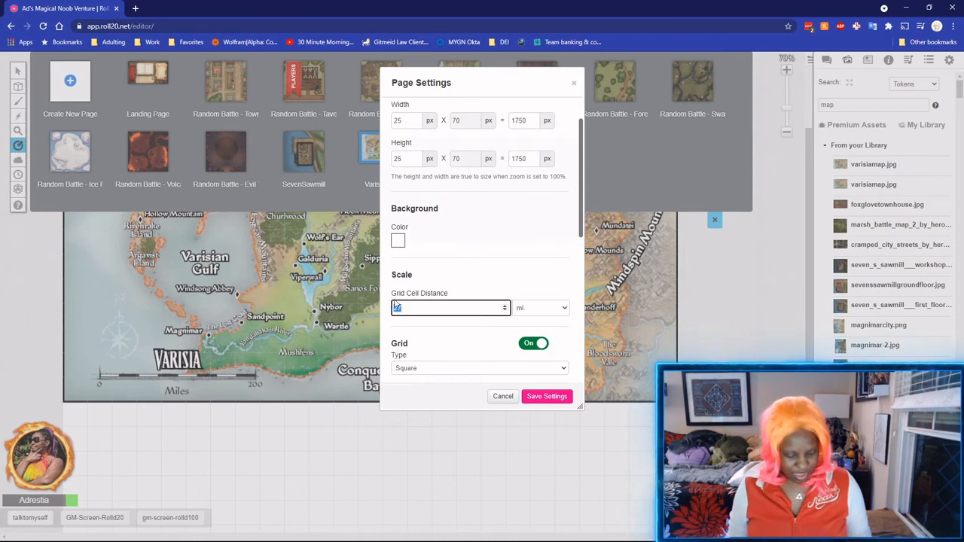
{"action": "left_click", "coordinate": [556, 397]}
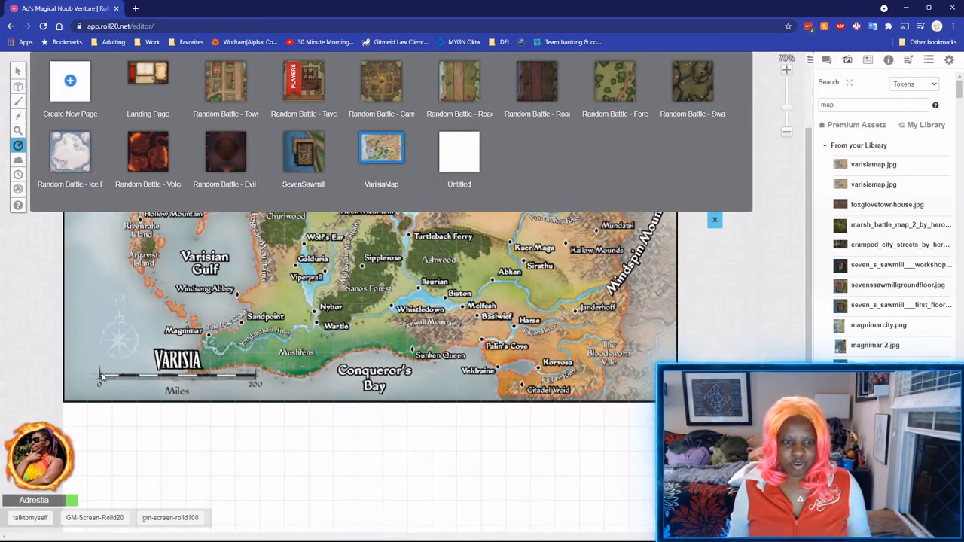
Set Grid Cell Distance to 33 mi and measure two squares along the scale bar.
{"action": "mouse_move", "coordinate": [358, 151]}
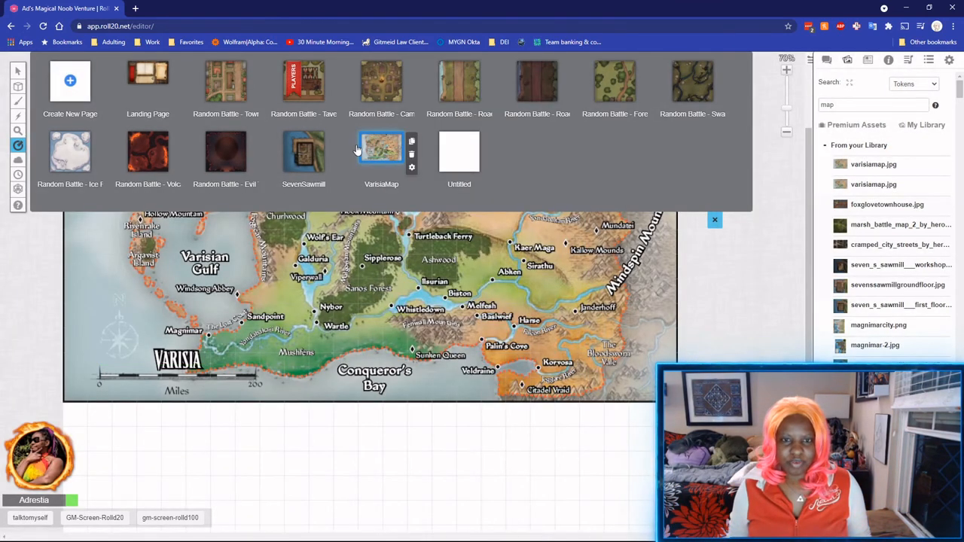
{"action": "left_click", "coordinate": [411, 170]}
{"action": "left_click_drag", "start_coordinate": [430, 358], "coordinate": [333, 361]}
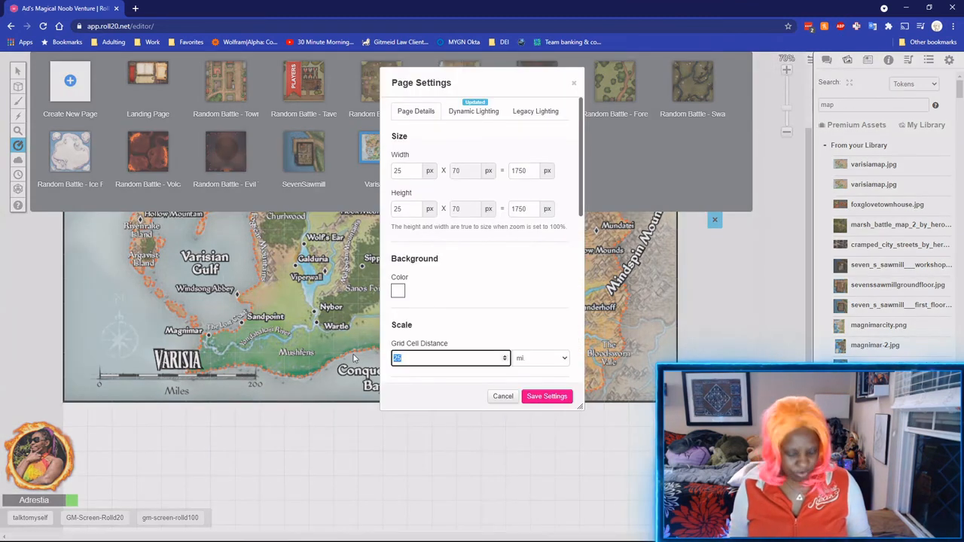
{"action": "type", "text": "33"}
{"action": "left_click", "coordinate": [541, 397]}
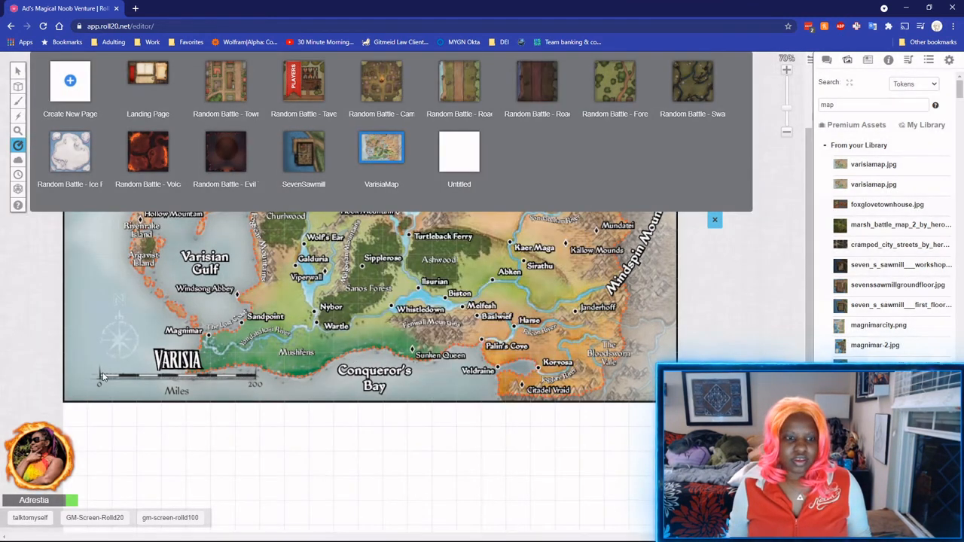
{"action": "left_click_drag", "start_coordinate": [102, 376], "coordinate": [251, 378]}
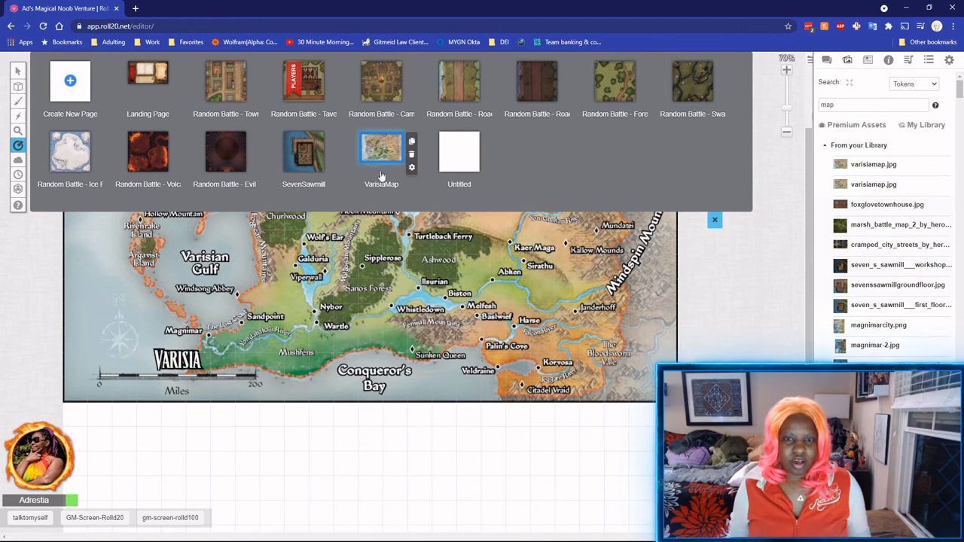
Change Grid Cell Distance to 34 mi so the 200-mile scale bar measures 204 mi.
{"action": "left_click", "coordinate": [412, 170]}
{"action": "double_click", "coordinate": [412, 358]}
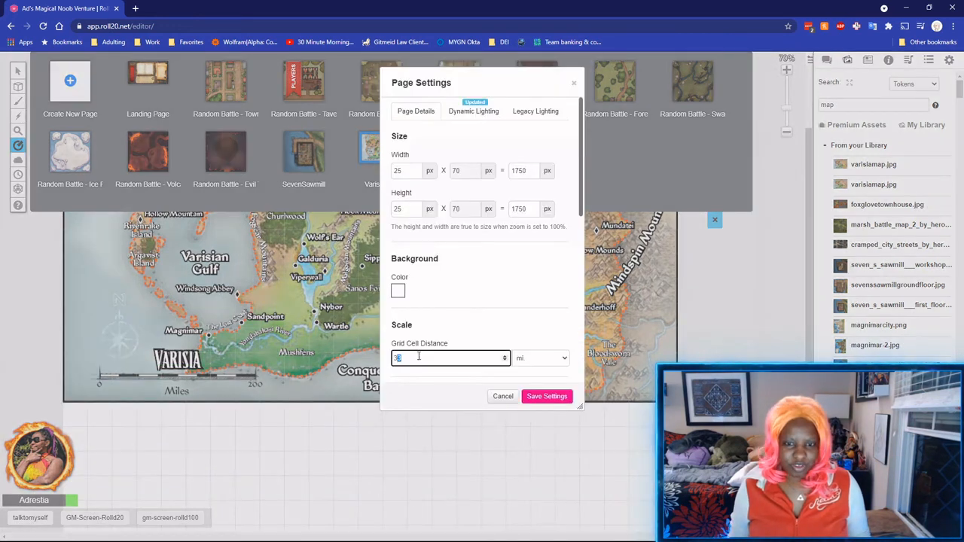
{"action": "type", "text": "34"}
{"action": "left_click", "coordinate": [543, 400]}
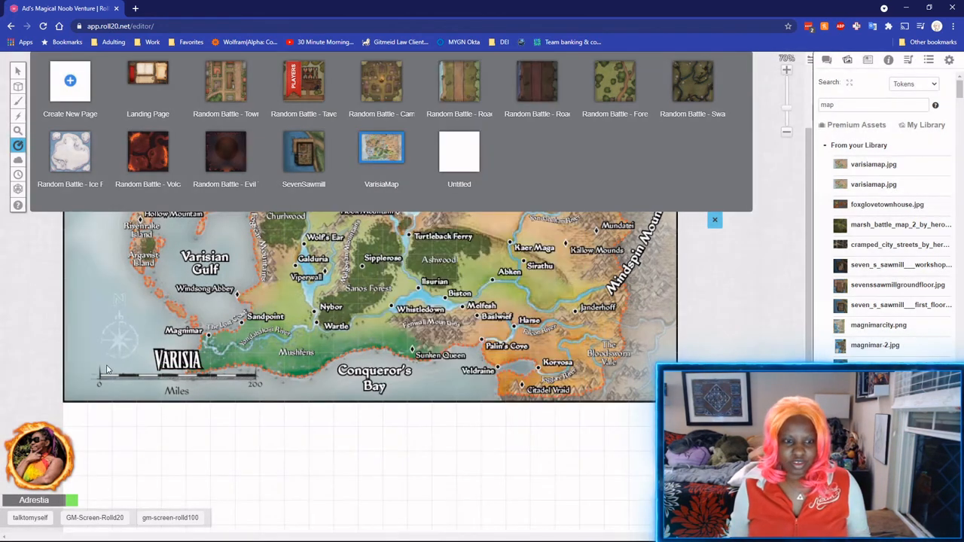
{"action": "left_click_drag", "start_coordinate": [100, 376], "coordinate": [244, 376]}
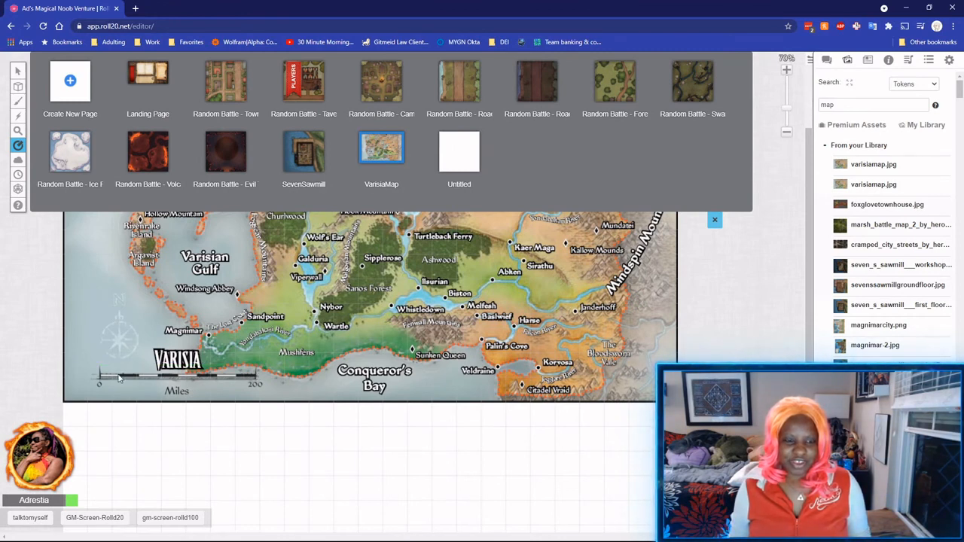
{"action": "left_click_drag", "start_coordinate": [101, 376], "coordinate": [254, 374]}
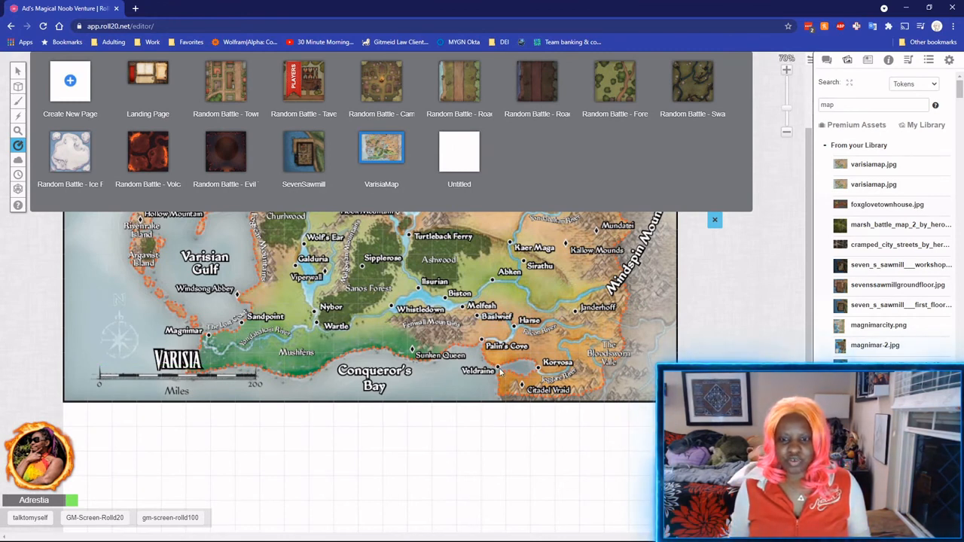
{"action": "left_click", "coordinate": [714, 221]}
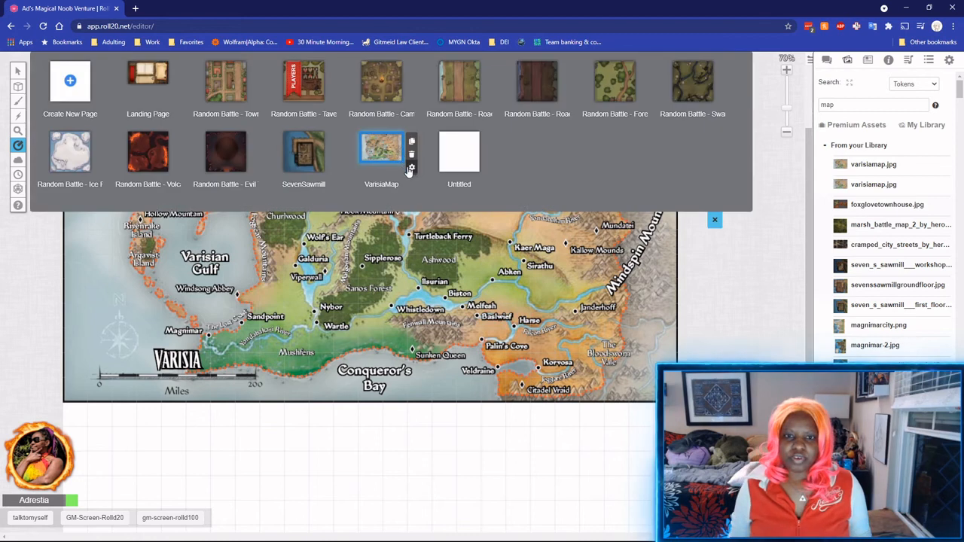
Turn the VarisiaMap page's Grid Off, save the settings, and close the page list.
{"action": "left_click", "coordinate": [410, 168]}
{"action": "scroll", "coordinate": [482, 263], "scroll_direction": "down", "scroll_amount": 2}
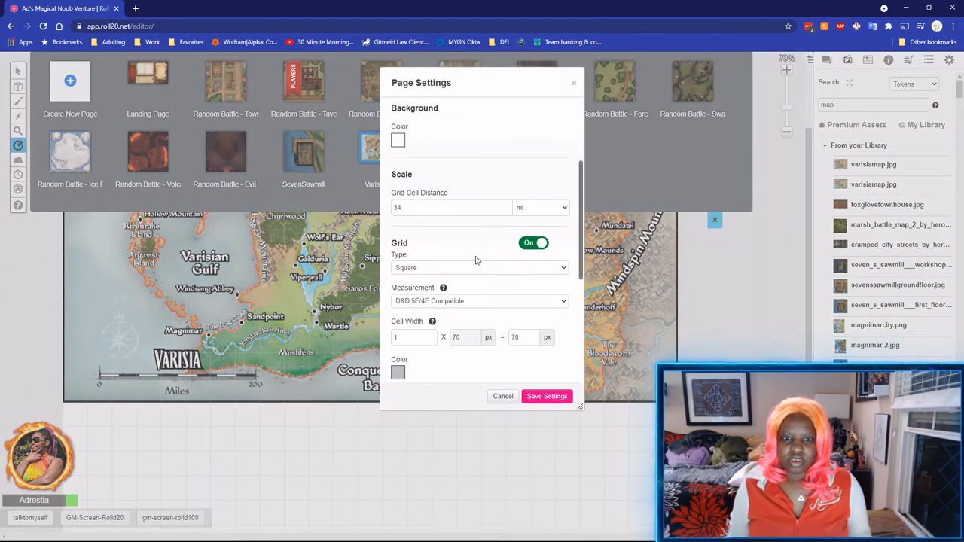
{"action": "left_click", "coordinate": [539, 245]}
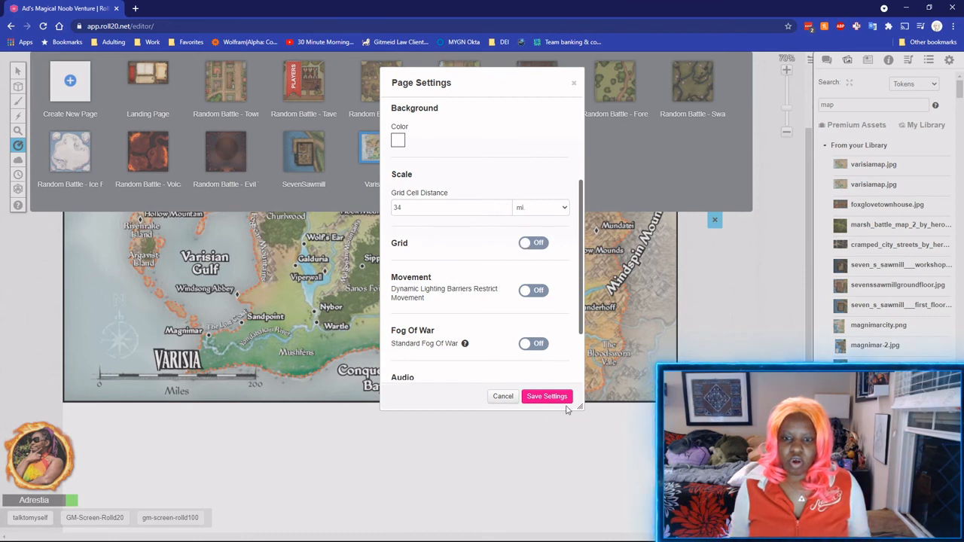
{"action": "left_click", "coordinate": [559, 397]}
{"action": "left_click", "coordinate": [714, 222]}
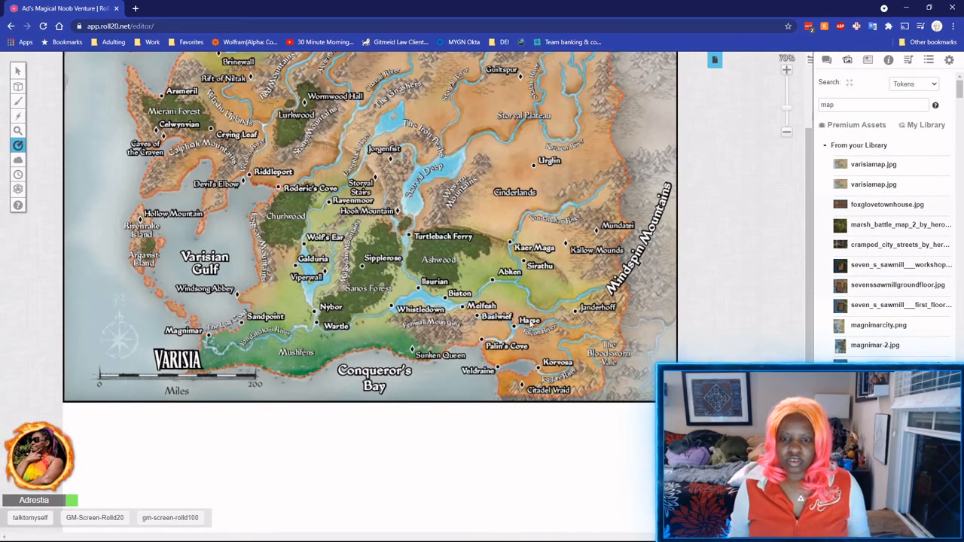
Measure the route via a Palin's Cove waypoint to Whistledown, then the 0-200 scale bar (~211 mi).
{"action": "left_click_drag", "start_coordinate": [541, 369], "coordinate": [485, 344]}
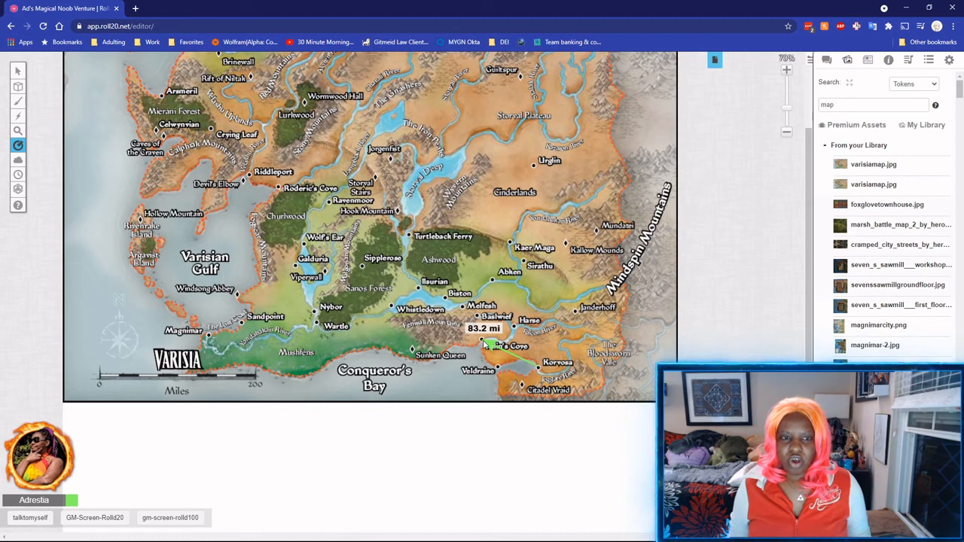
{"action": "left_click_drag", "start_coordinate": [485, 344], "coordinate": [486, 344]}
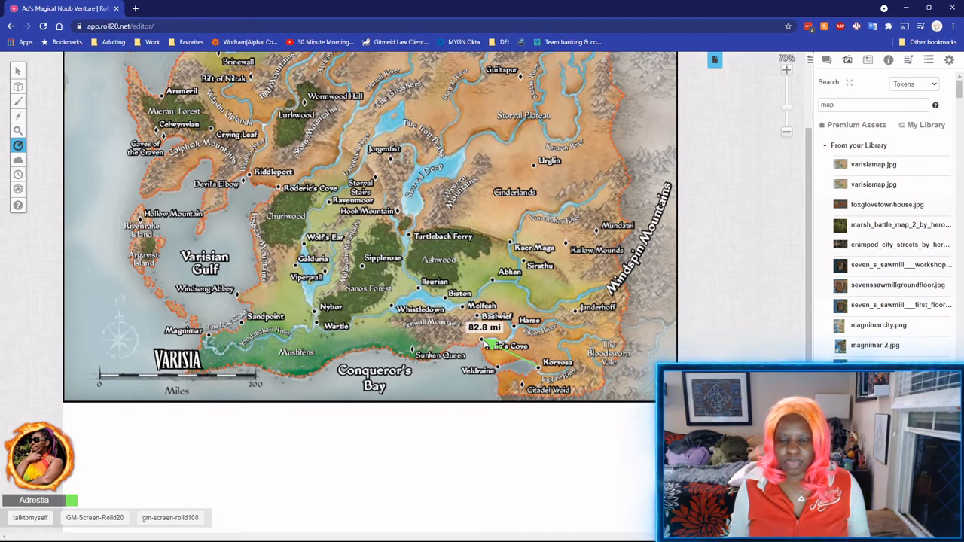
{"action": "left_click_drag", "start_coordinate": [484, 344], "coordinate": [392, 309]}
{"action": "key", "text": "q"}
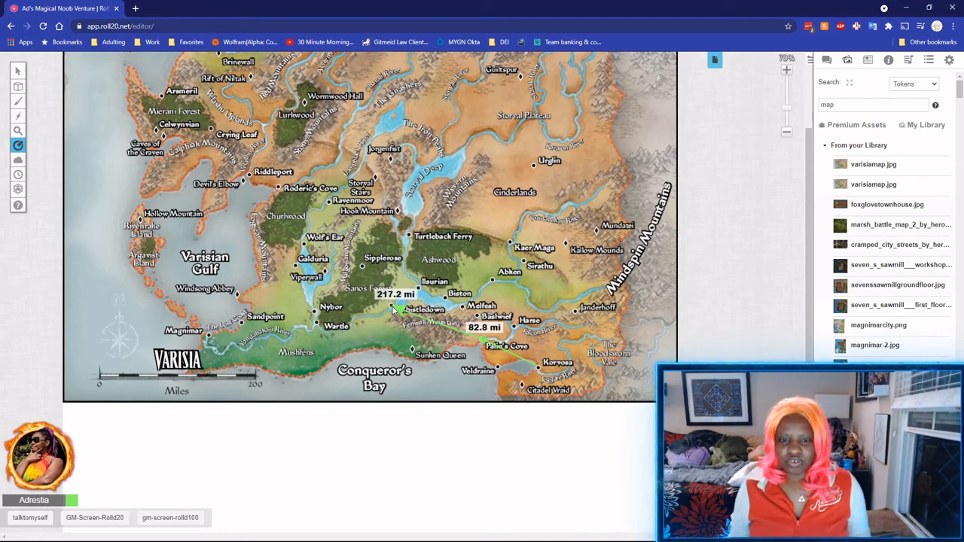
{"action": "left_click_drag", "start_coordinate": [391, 309], "coordinate": [387, 309]}
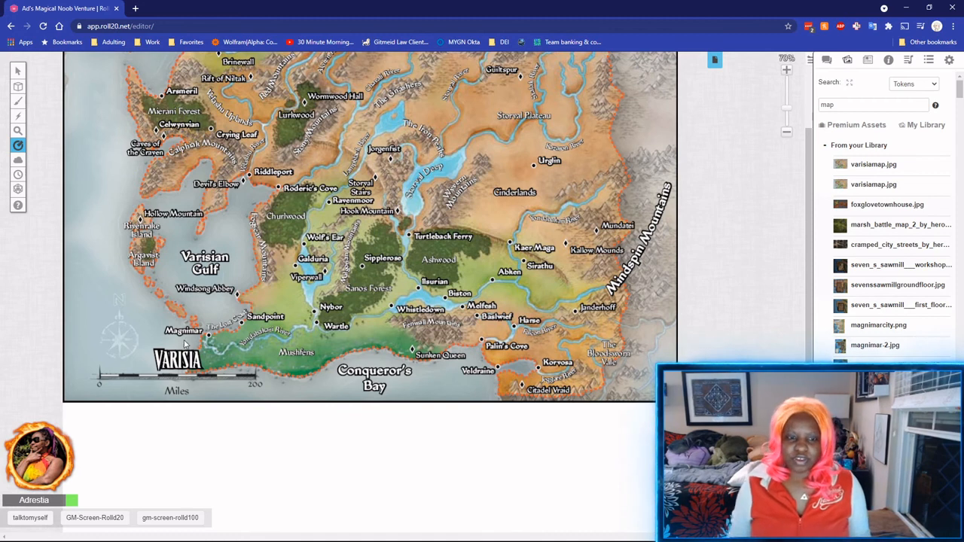
{"action": "left_click_drag", "start_coordinate": [103, 377], "coordinate": [254, 361]}
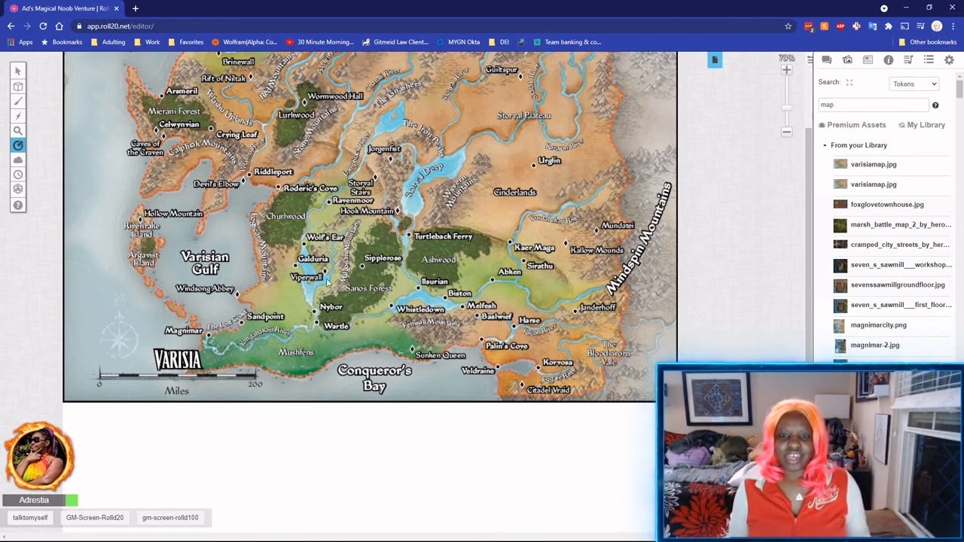
{"action": "scroll", "coordinate": [338, 289], "scroll_direction": "up", "scroll_amount": 2}
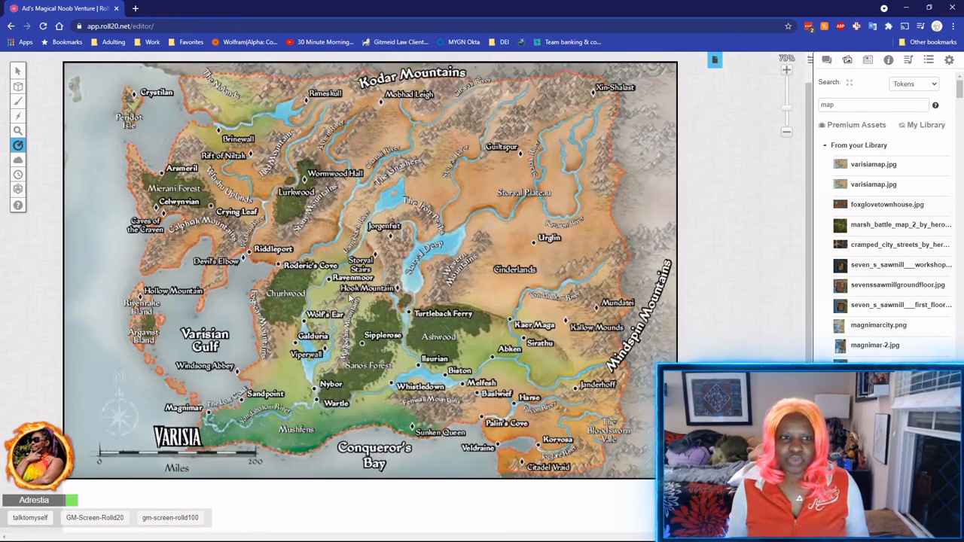